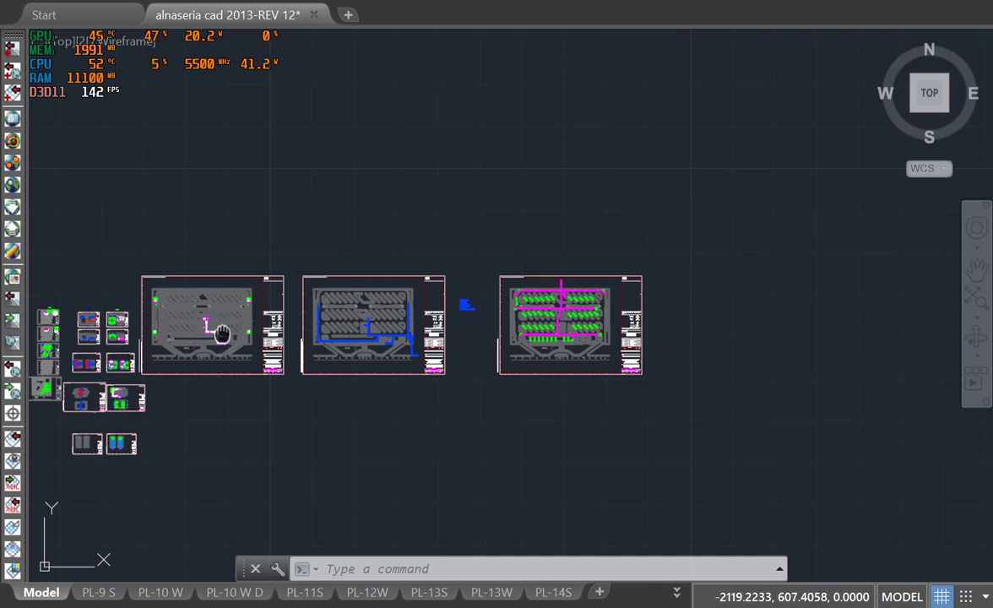
- Survey the site plan sheets and the overall blue water-supply network of the bus station
middle_drag(211, 329, 615, 355)
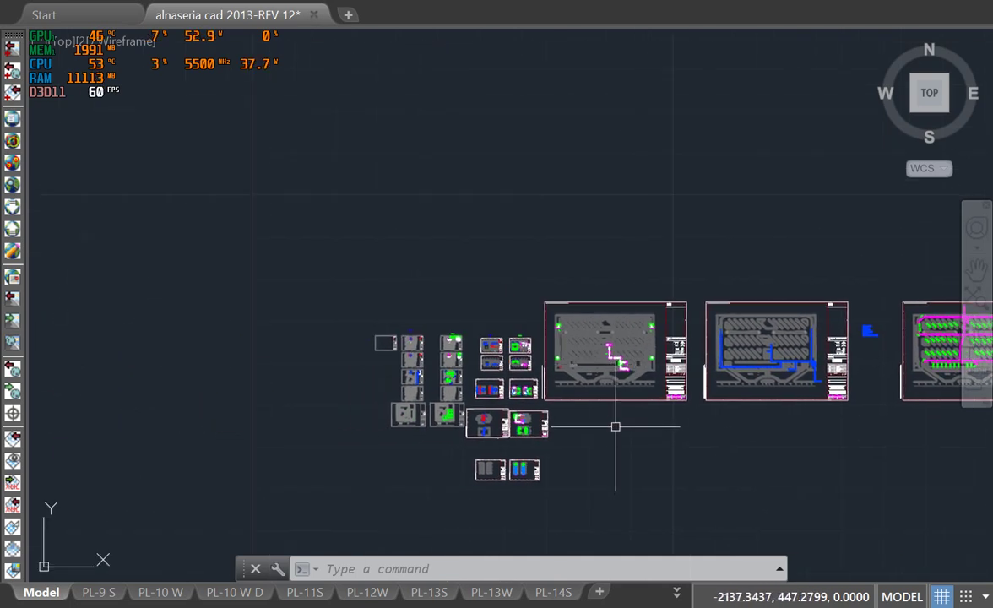
middle_drag(709, 428, 419, 371)
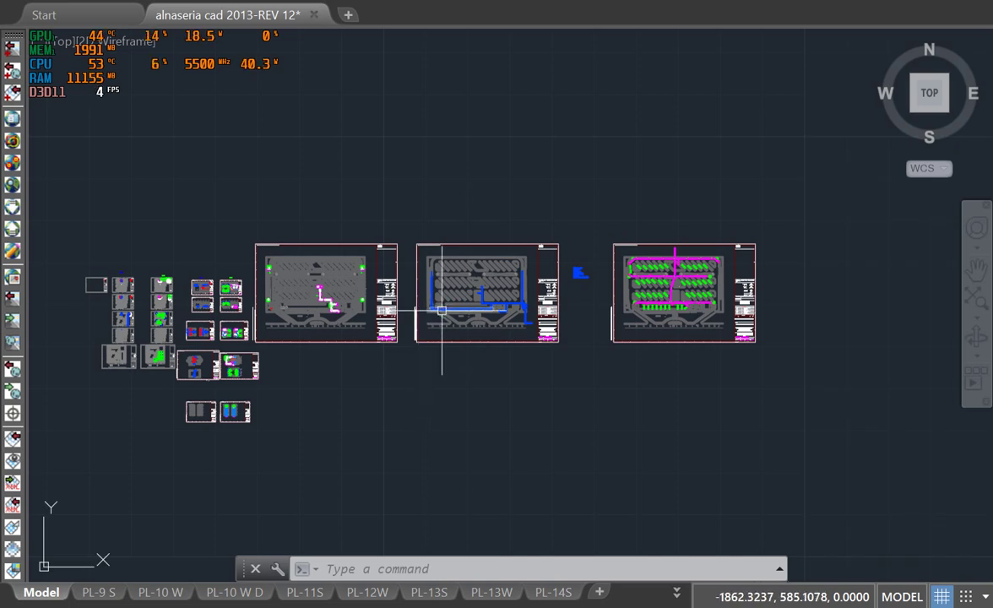
scroll(442, 310, up, 8)
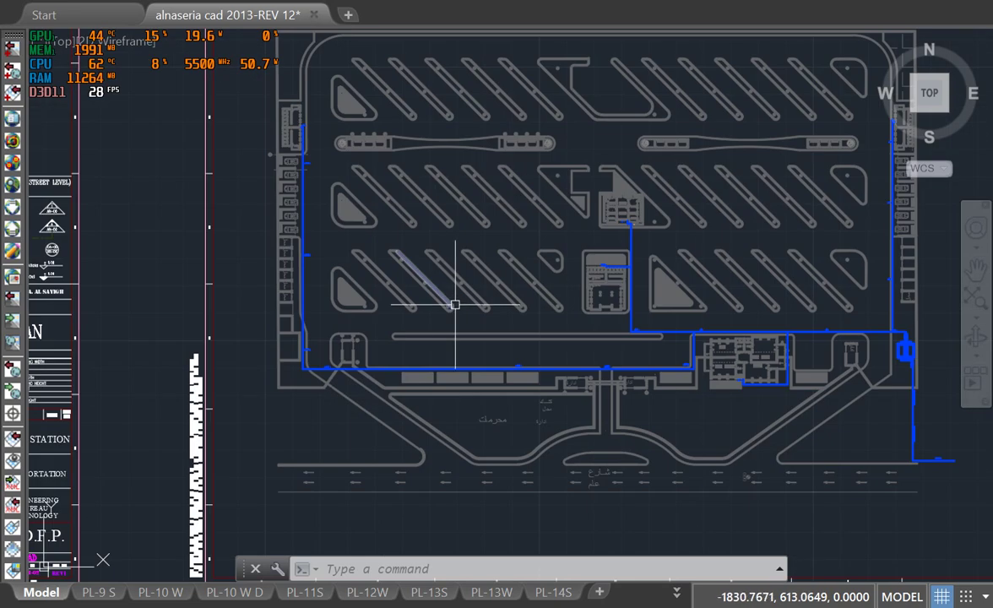
scroll(466, 256, down, 4)
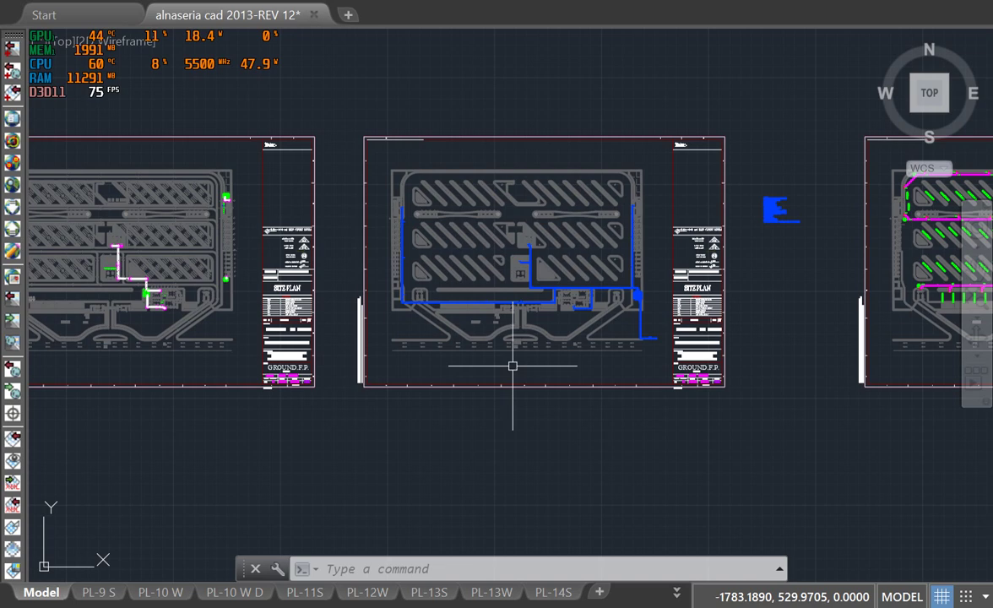
scroll(501, 221, up, 3)
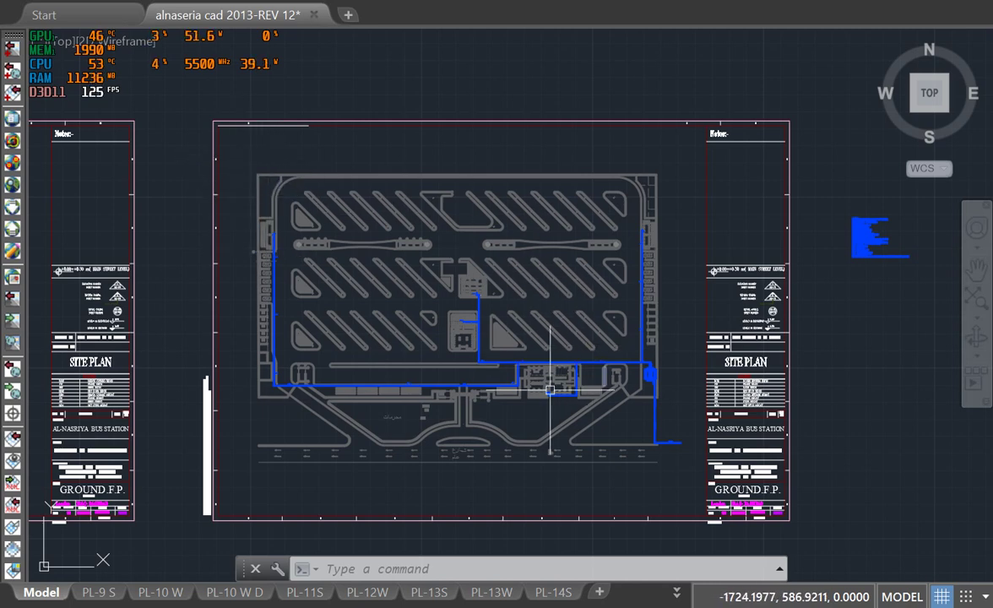
scroll(539, 386, up, 2)
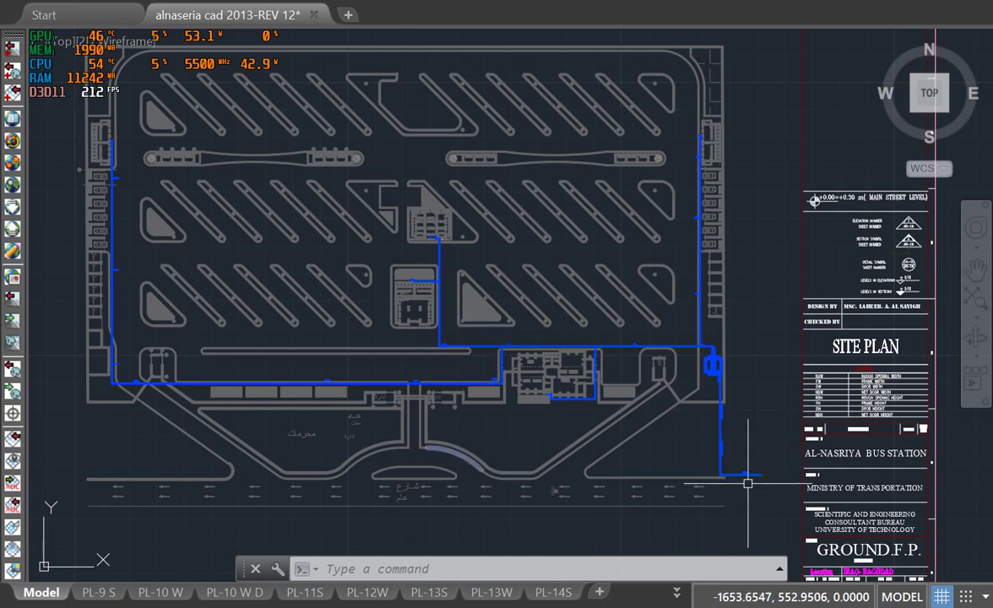
- Examine the incoming main line at the street and the size labels on the pipe feeding the site from it
scroll(749, 481, up, 2)
scroll(749, 481, up, 2)
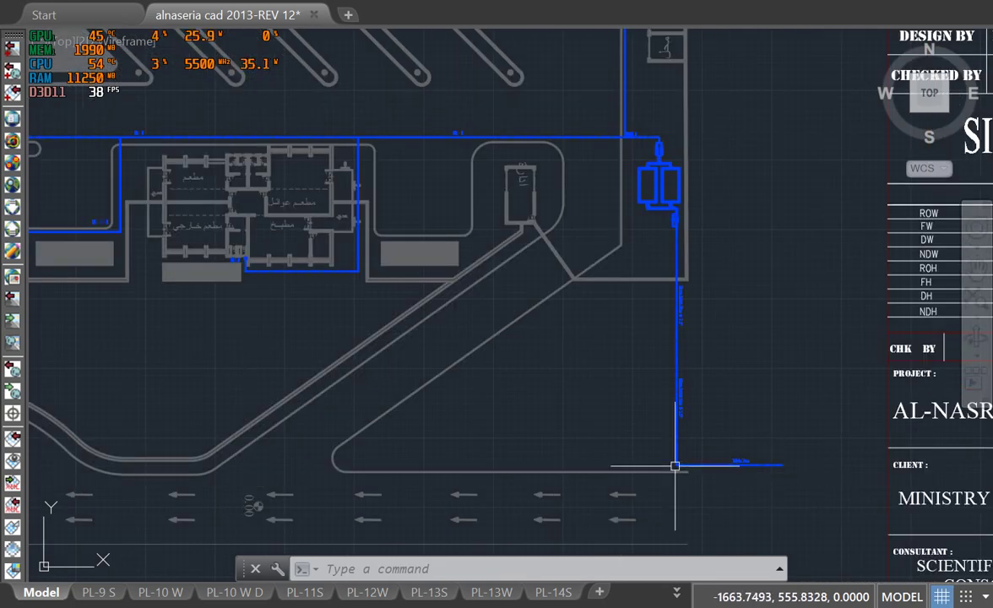
scroll(727, 470, up, 6)
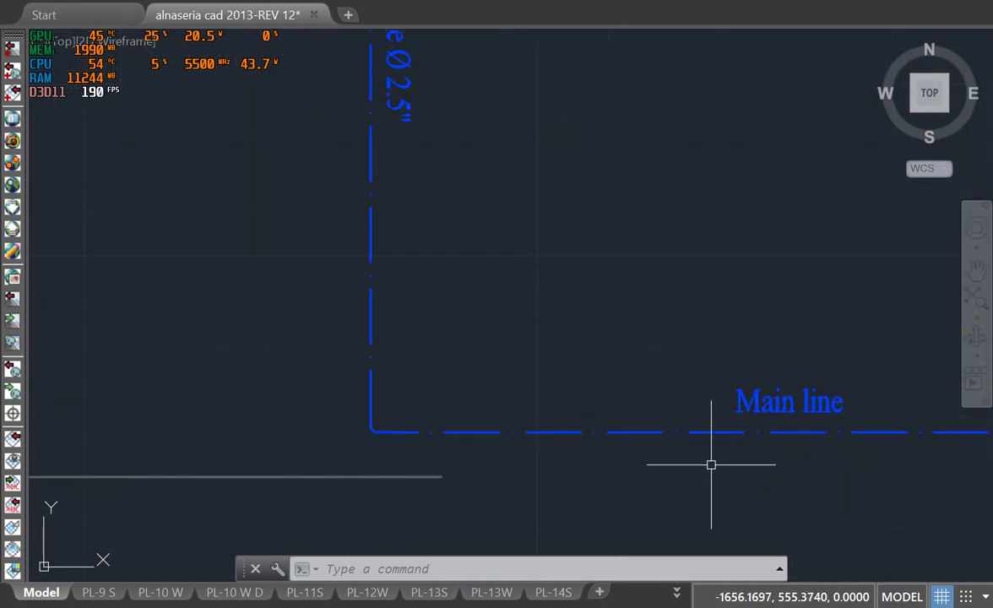
scroll(711, 465, down, 4)
scroll(503, 328, up, 3)
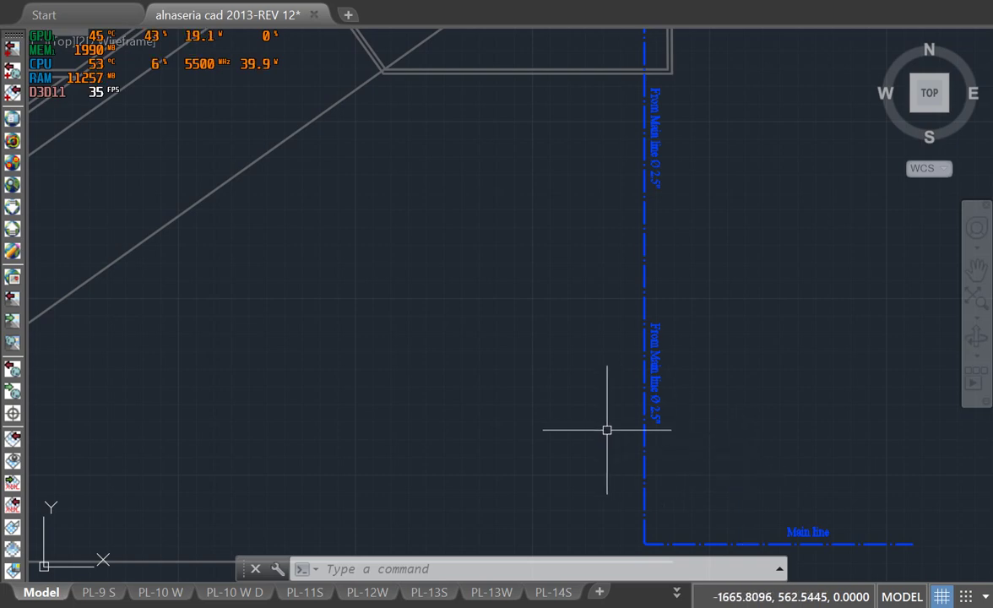
scroll(638, 481, up, 5)
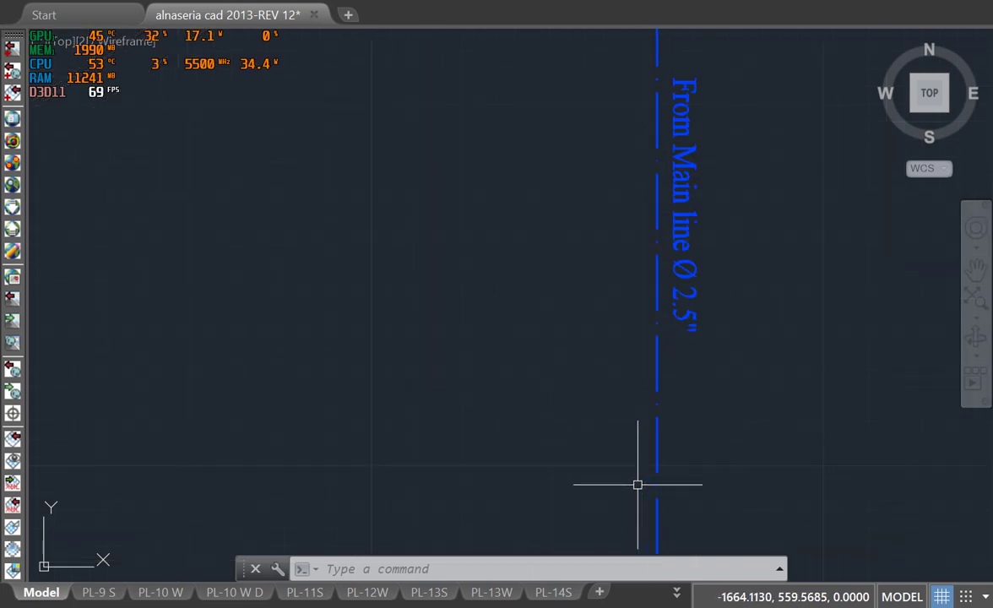
scroll(652, 422, down, 5)
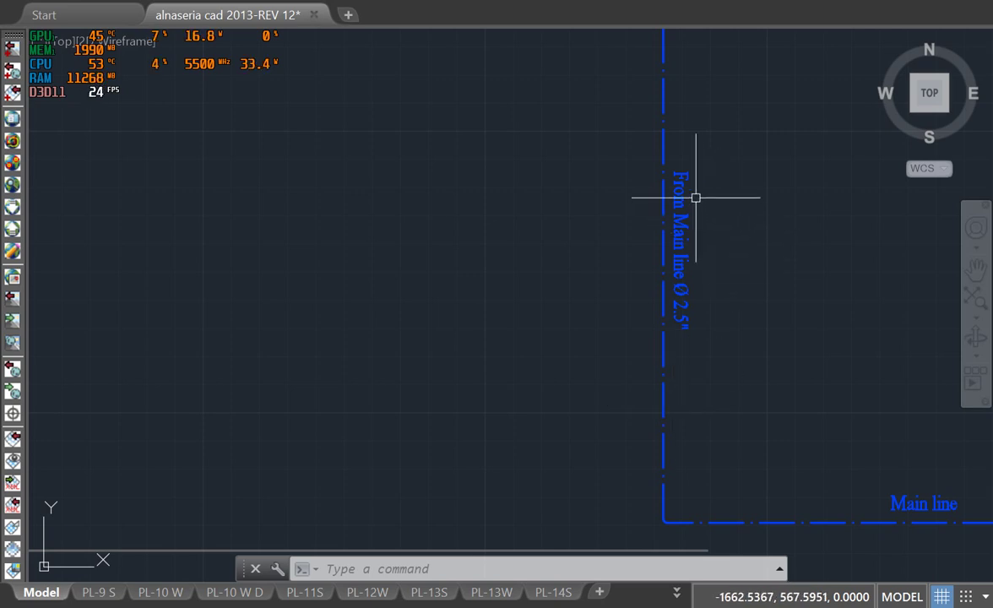
scroll(689, 193, up, 2)
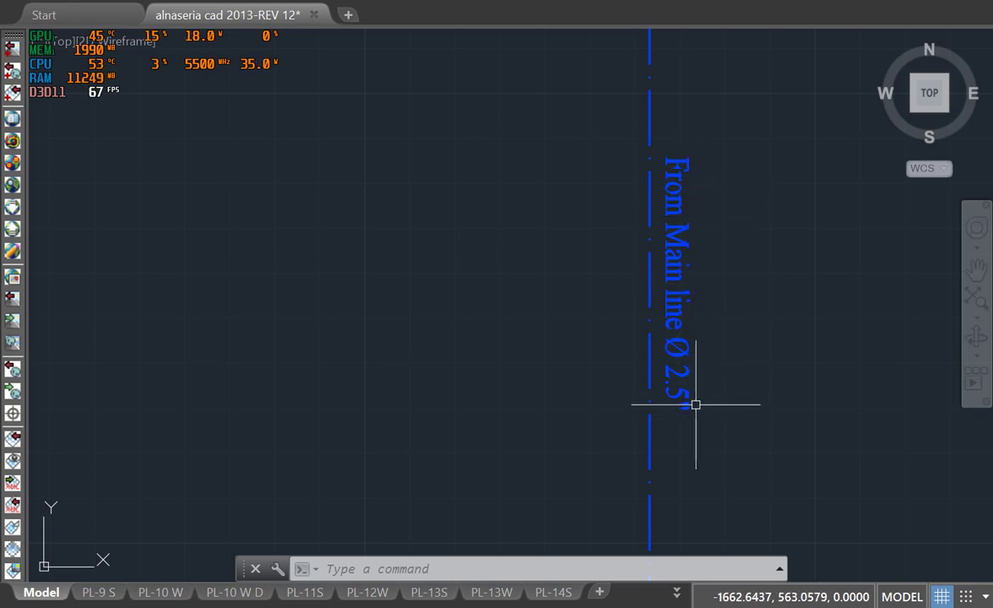
scroll(702, 248, down, 5)
- Follow the incoming pipe to the two water tanks and inspect their valves, bypass and pump connections
middle_drag(703, 249, 705, 423)
scroll(727, 215, up, 3)
middle_drag(727, 215, 752, 380)
scroll(694, 316, down, 3)
scroll(714, 355, up, 6)
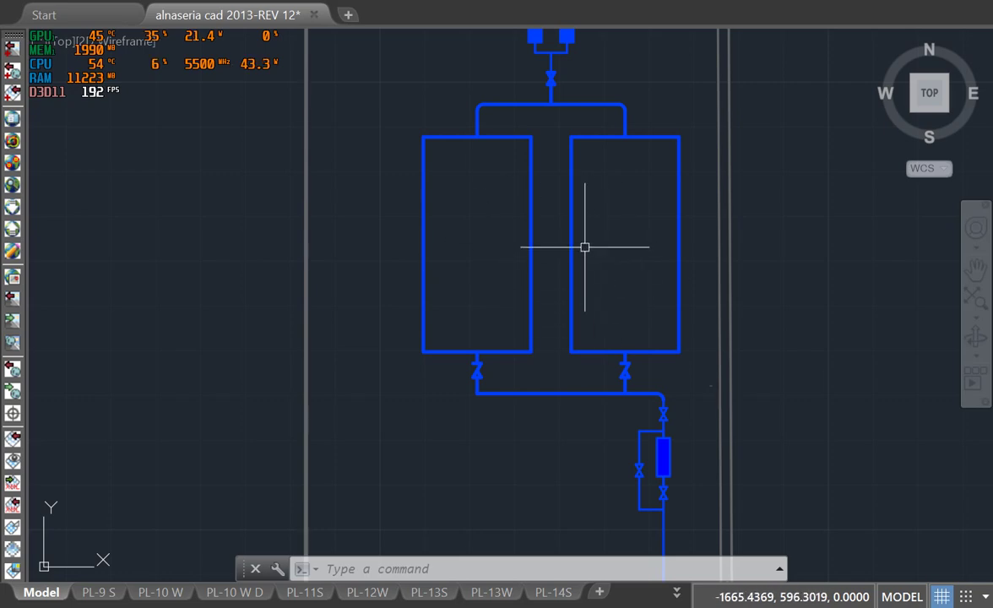
scroll(641, 283, down, 6)
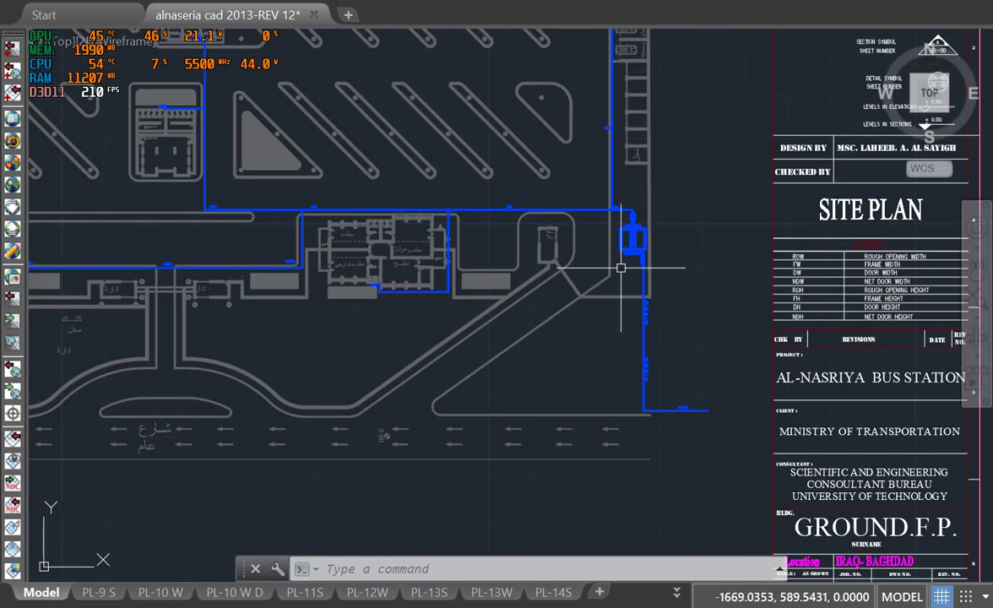
scroll(655, 355, down, 4)
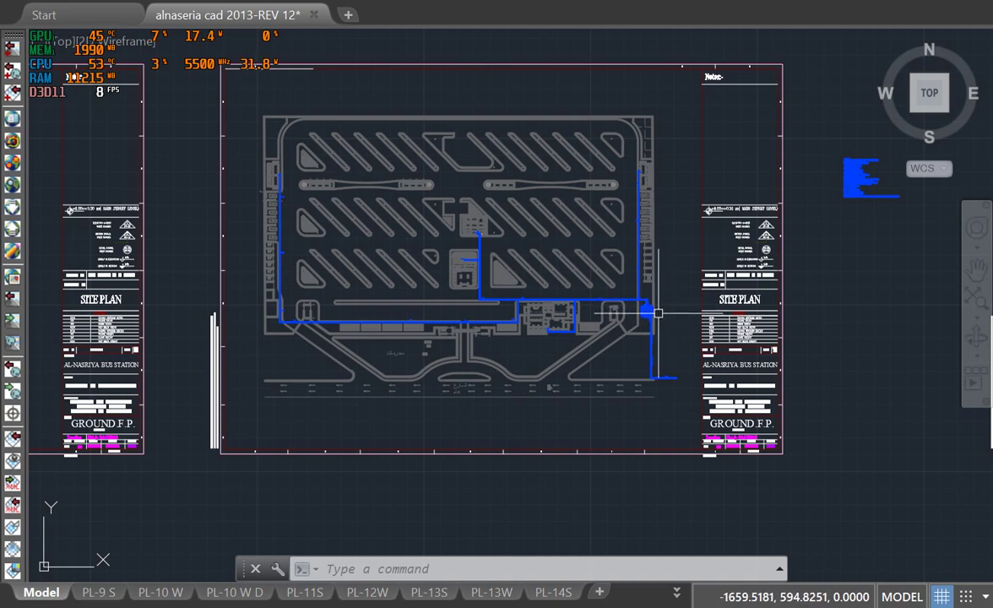
scroll(646, 321, up, 5)
scroll(643, 323, up, 6)
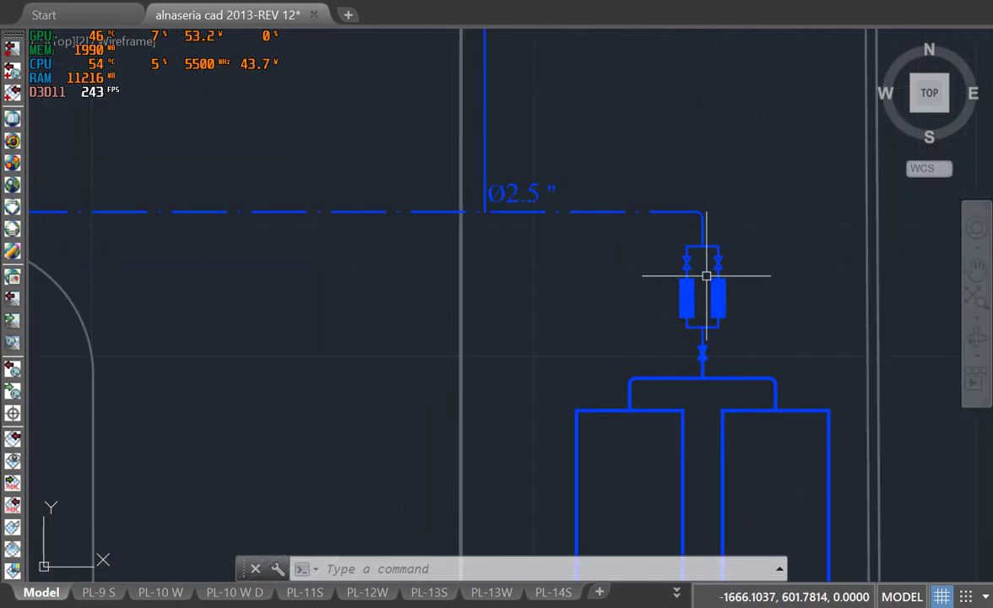
- Trace the supply pipe from the pumps along the site's east edge to the toilet block, checking the size labels
scroll(700, 244, down, 5)
mouse_move(700, 257)
middle_down()
mouse_move(675, 348)
mouse_move(724, 460)
middle_up()
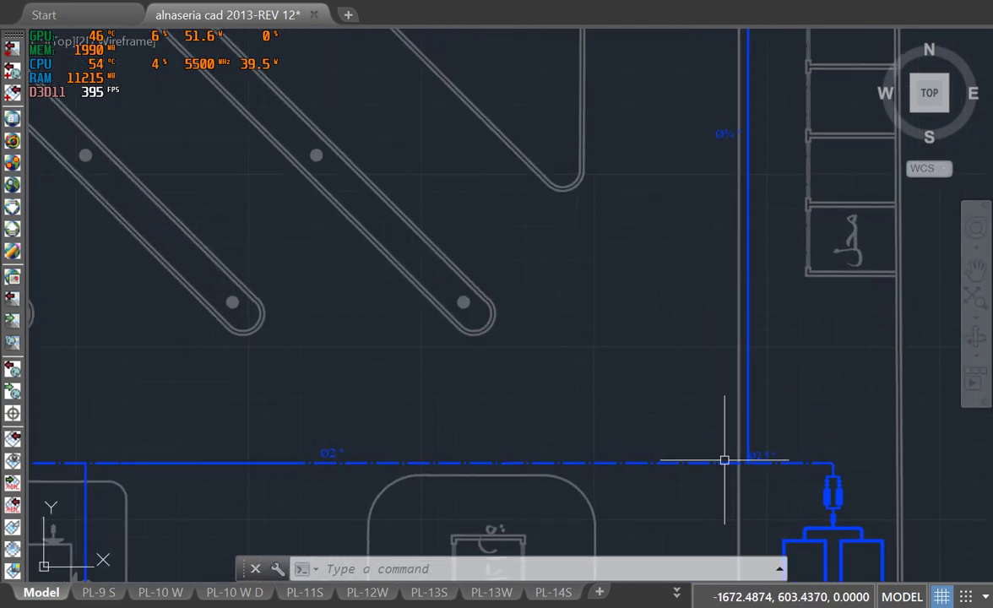
scroll(743, 462, up, 3)
scroll(755, 445, down, 5)
scroll(731, 255, up, 4)
scroll(738, 216, down, 6)
scroll(757, 229, up, 2)
middle_drag(756, 229, 701, 507)
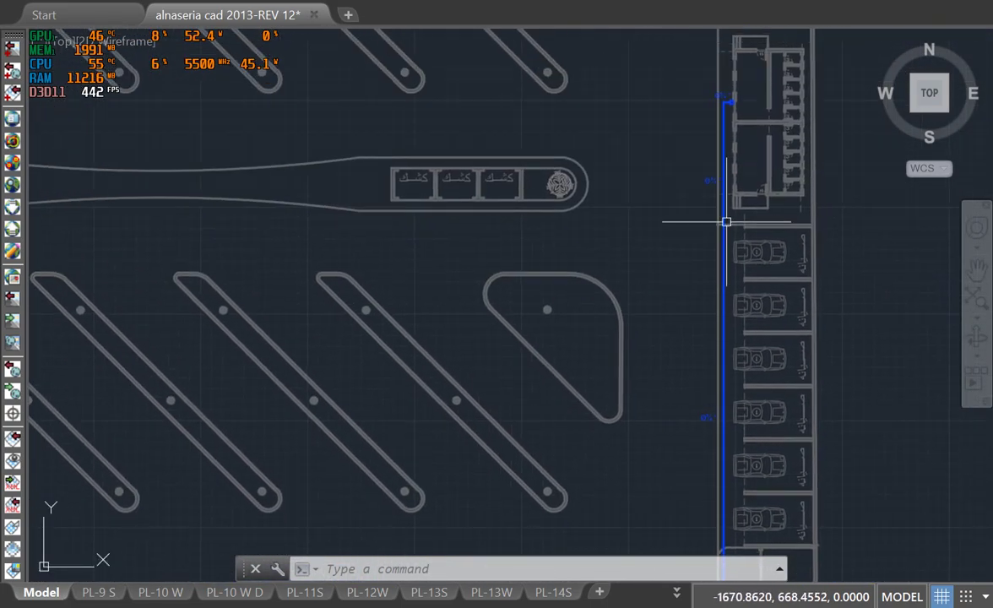
middle_drag(726, 222, 684, 376)
scroll(702, 266, down, 3)
- Inspect the pipe's end connection and diameter label at the east toilet block, along with the block's layout
scroll(703, 294, up, 6)
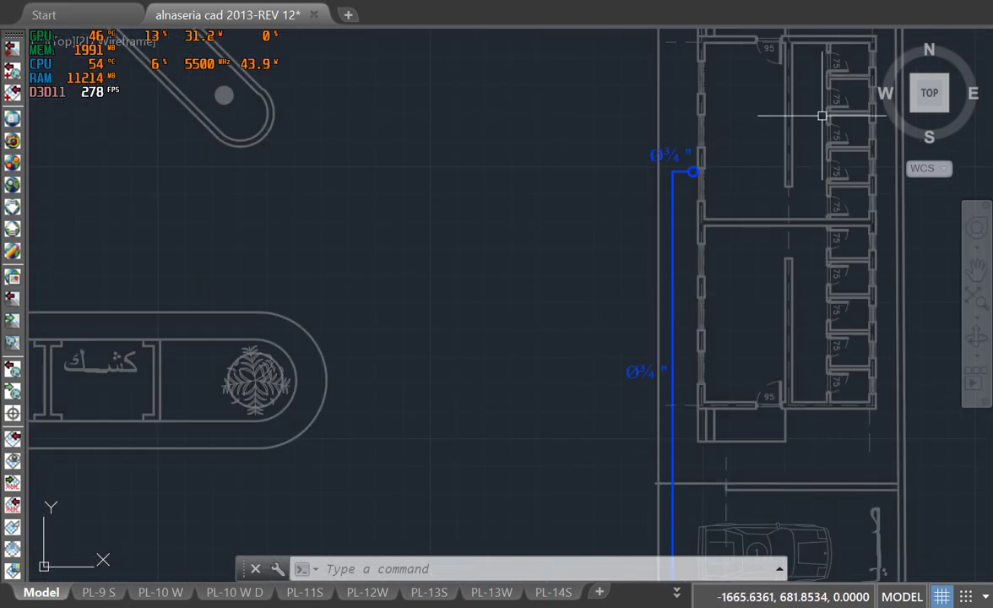
scroll(685, 173, up, 4)
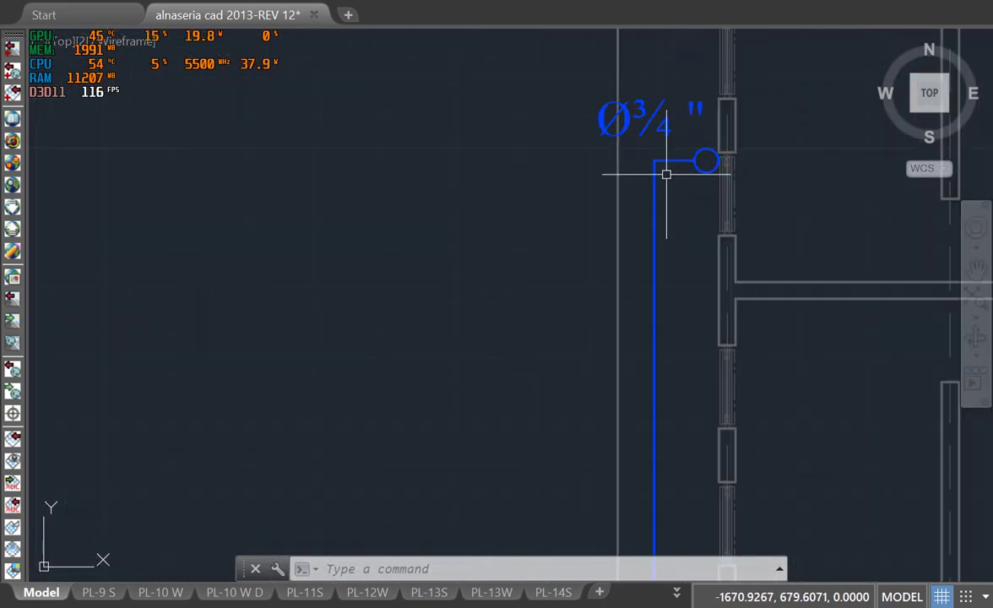
middle_drag(675, 170, 502, 304)
scroll(523, 292, up, 3)
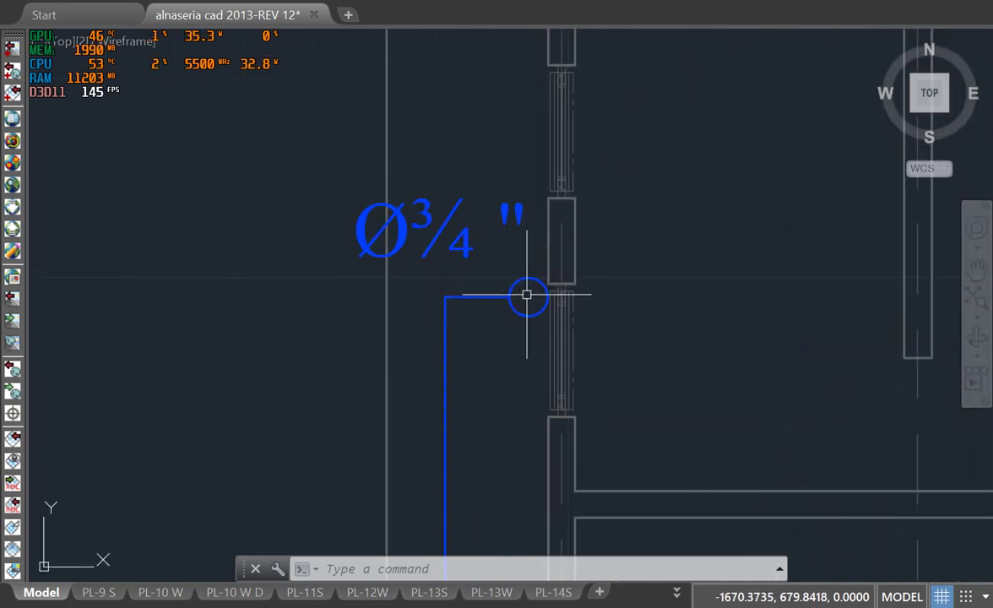
scroll(566, 304, down, 5)
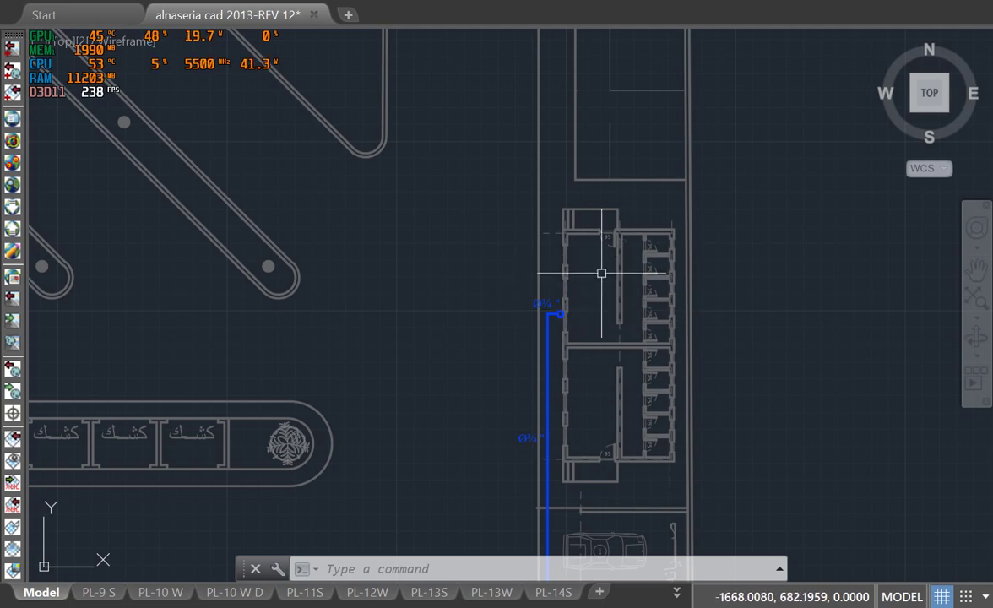
scroll(642, 270, down, 4)
scroll(656, 281, up, 6)
scroll(642, 219, down, 1)
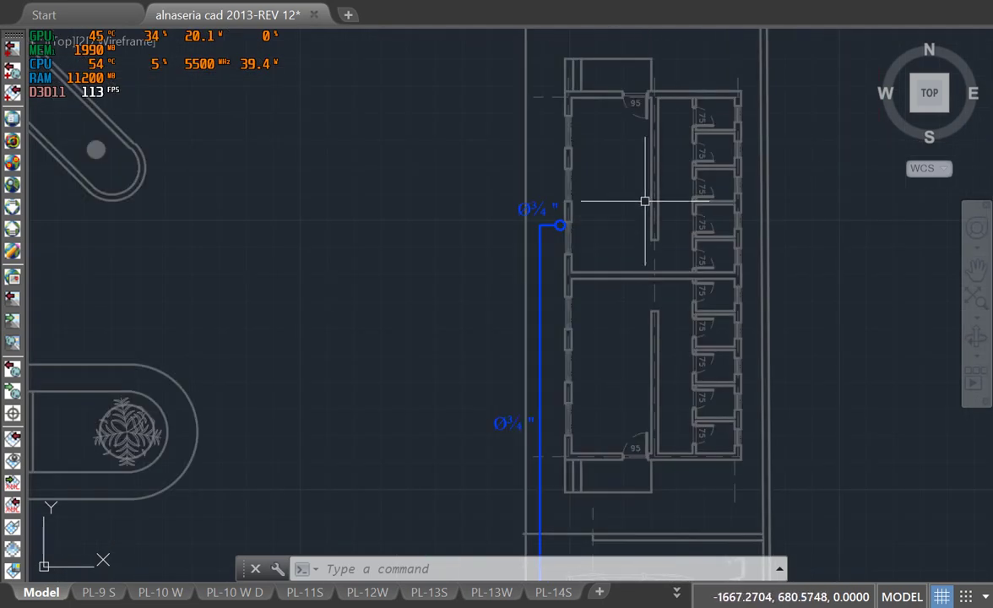
- Examine the horizontal distribution pipe between the pumps and the restaurant building, including its size labels
scroll(802, 259, down, 5)
scroll(514, 266, up, 2)
middle_drag(514, 266, 350, 210)
scroll(731, 348, down, 1)
scroll(835, 389, up, 4)
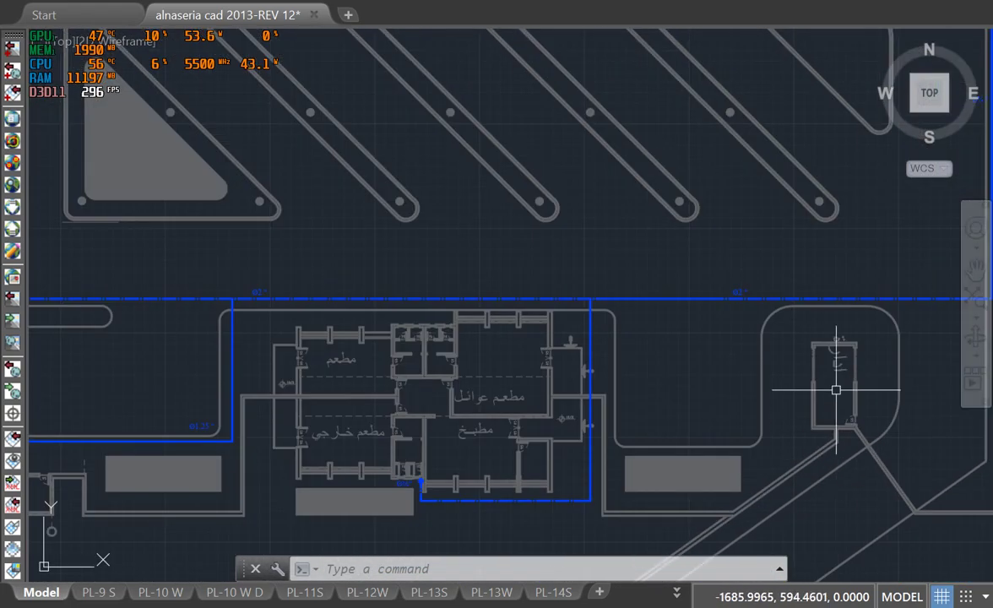
scroll(742, 302, down, 1)
scroll(742, 295, up, 5)
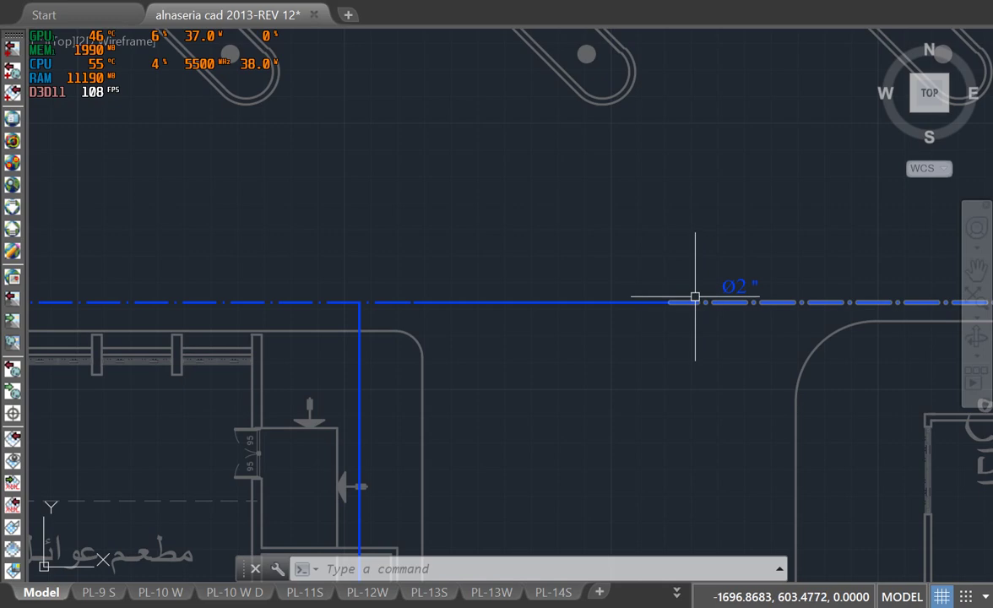
scroll(695, 296, down, 4)
scroll(776, 284, up, 3)
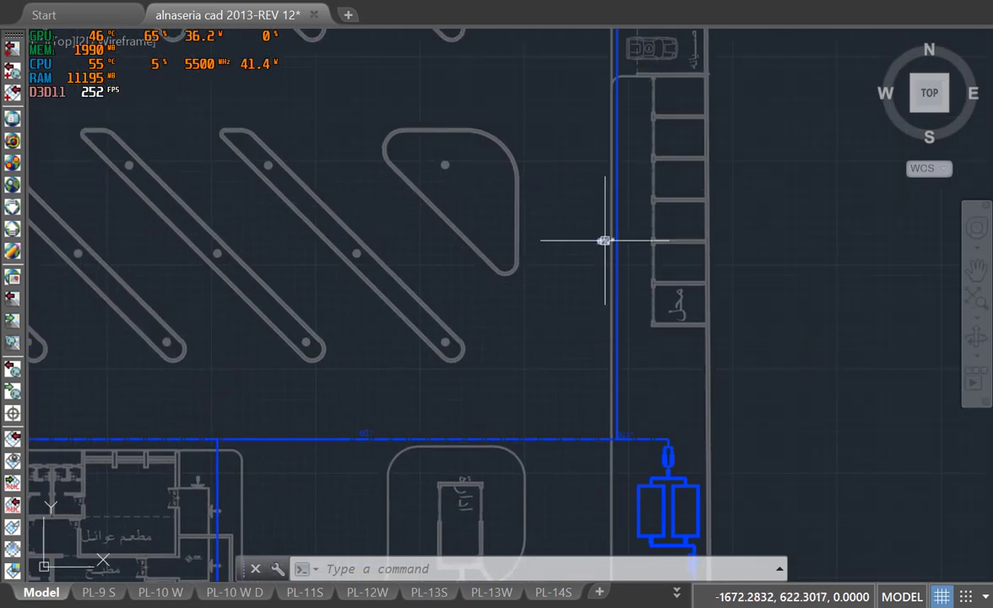
- Trace the branch pipe around the restaurant building to its connection beside the kitchen and check its diameter label
middle_drag(417, 366, 794, 217)
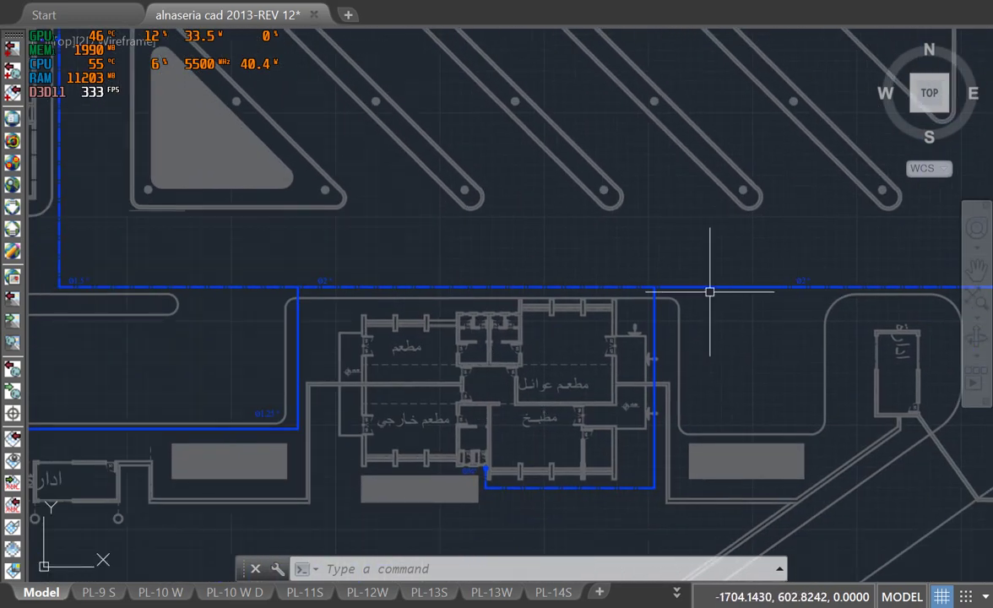
scroll(802, 279, up, 5)
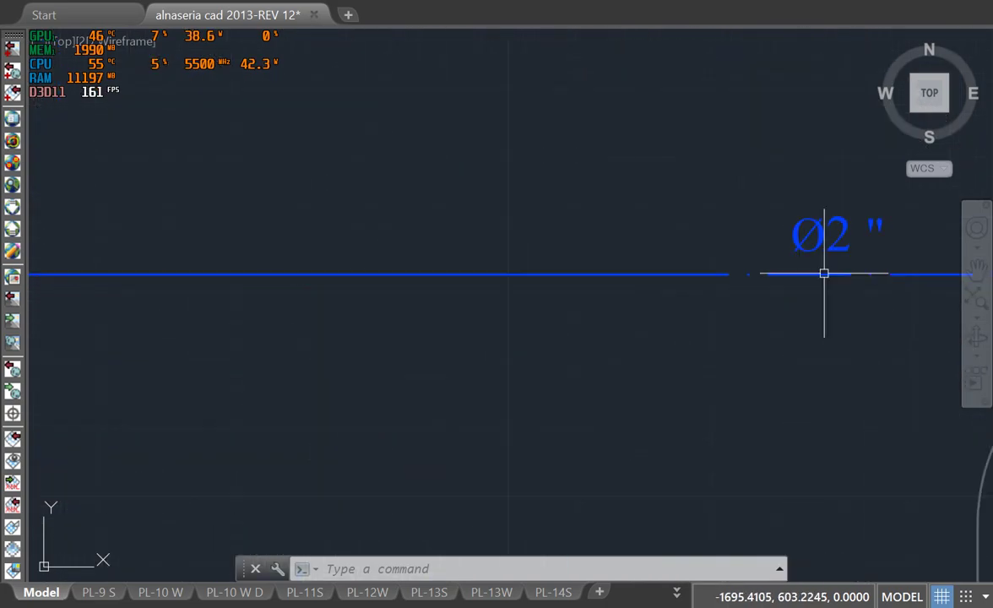
scroll(807, 220, down, 4)
middle_drag(541, 434, 659, 338)
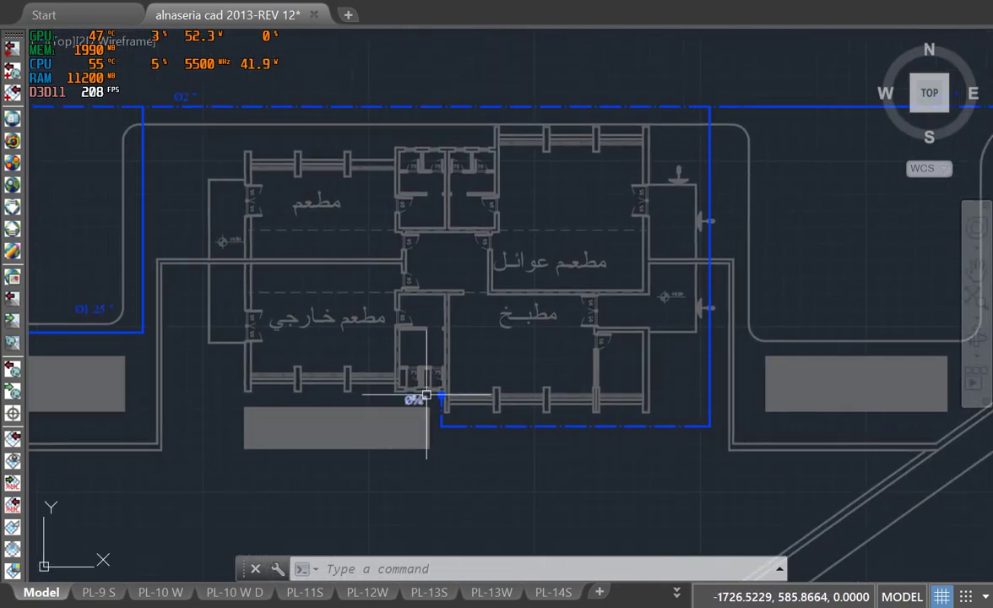
scroll(431, 401, up, 4)
scroll(515, 393, down, 6)
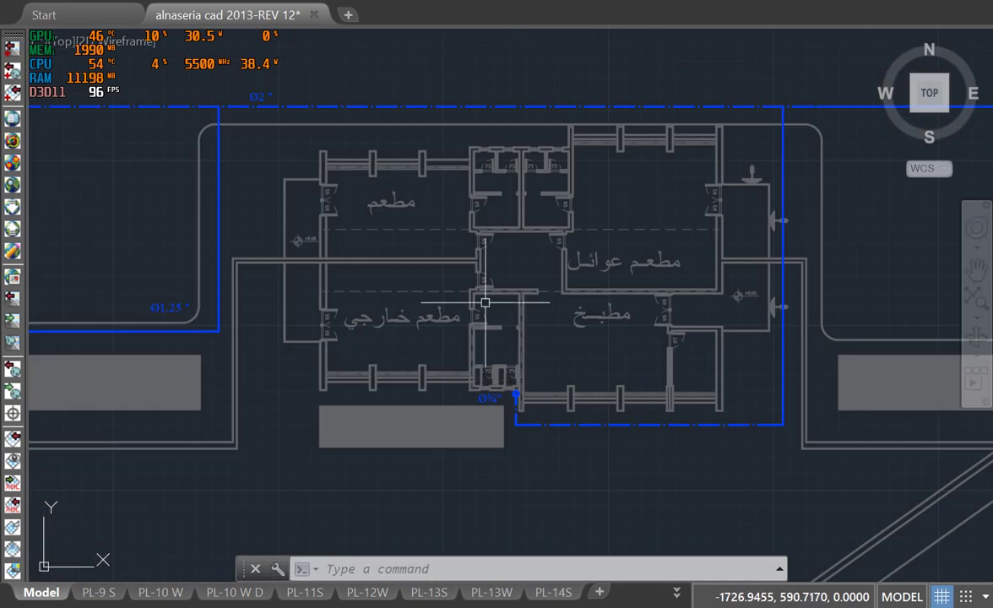
scroll(591, 313, up, 4)
mouse_move(407, 442)
middle_down()
mouse_move(614, 296)
mouse_move(776, 351)
middle_up()
scroll(274, 334, down, 5)
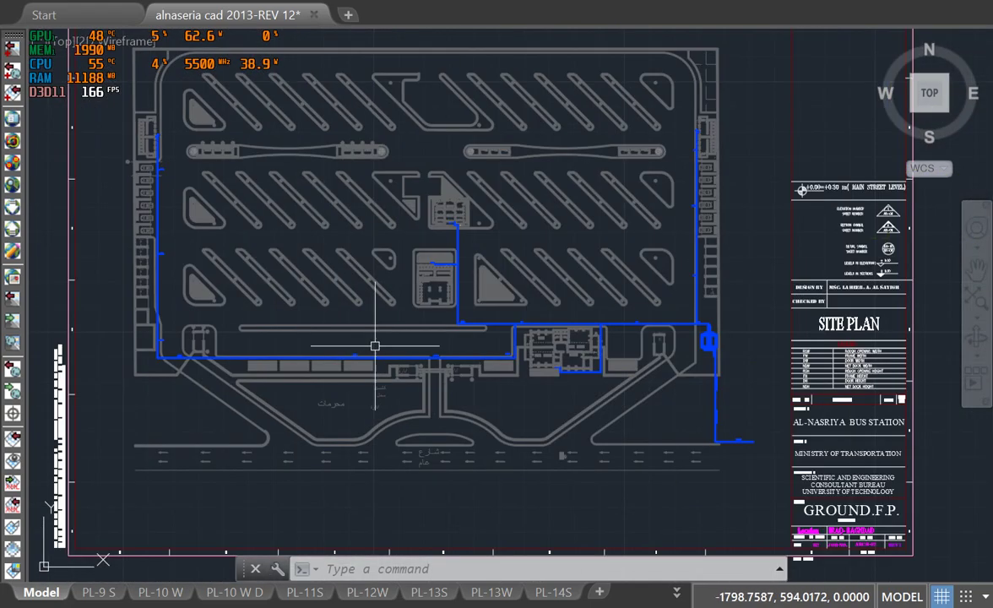
- Follow the supply pipe along the site's west edge up to the west toilet block, checking its diameter labels
mouse_move(287, 338)
middle_down()
mouse_move(395, 377)
mouse_move(388, 436)
middle_up()
scroll(389, 436, up, 8)
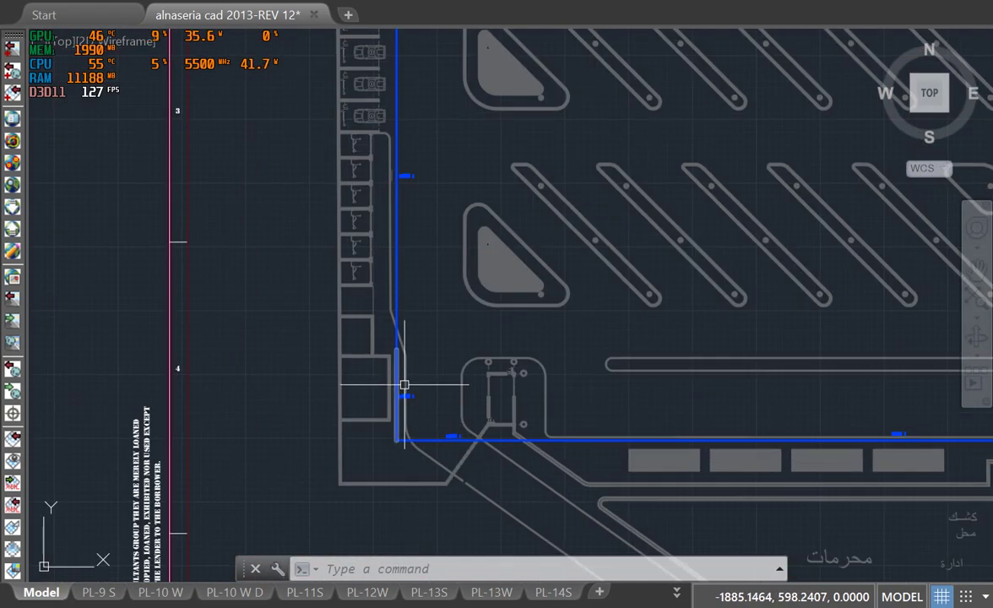
scroll(405, 405, up, 2)
middle_drag(390, 246, 579, 529)
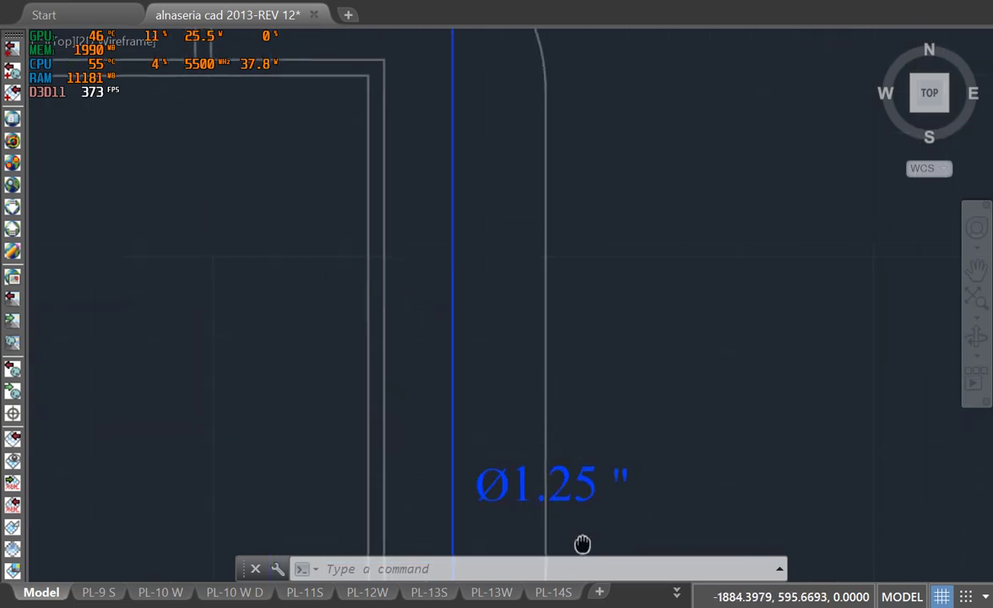
scroll(545, 467, down, 7)
middle_drag(553, 240, 566, 392)
middle_drag(523, 190, 531, 376)
middle_drag(616, 164, 610, 443)
middle_drag(589, 220, 589, 426)
middle_drag(538, 258, 537, 391)
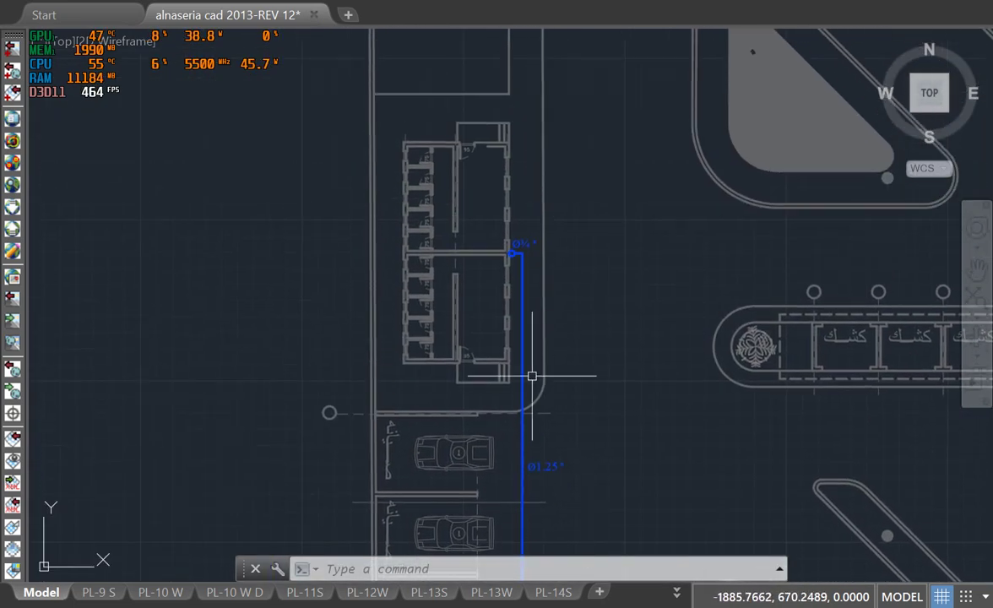
scroll(397, 144, down, 5)
scroll(726, 329, up, 3)
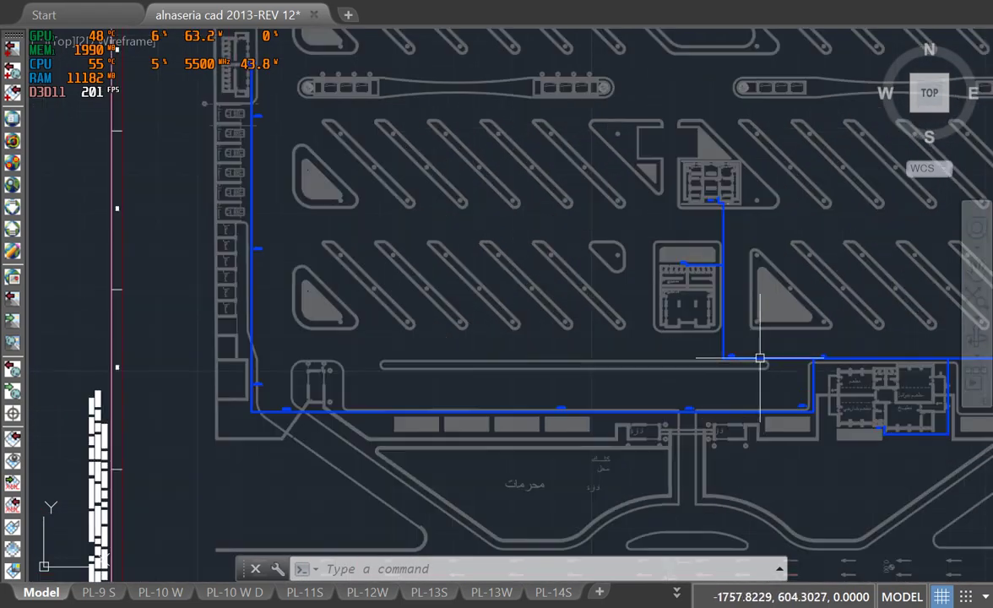
- Follow the supply branch from the main line junction north to the two central buildings, checking the diameter labels at each connection
scroll(752, 345, up, 4)
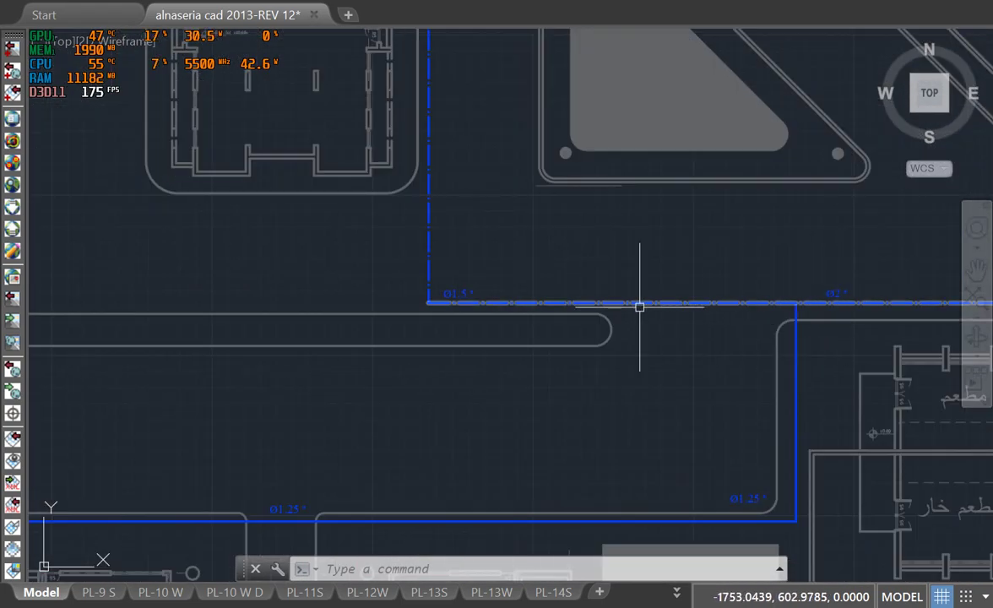
scroll(454, 279, up, 4)
scroll(616, 489, down, 4)
scroll(585, 244, down, 2)
mouse_move(585, 244)
middle_down()
mouse_move(613, 281)
mouse_move(625, 346)
middle_up()
scroll(541, 414, up, 5)
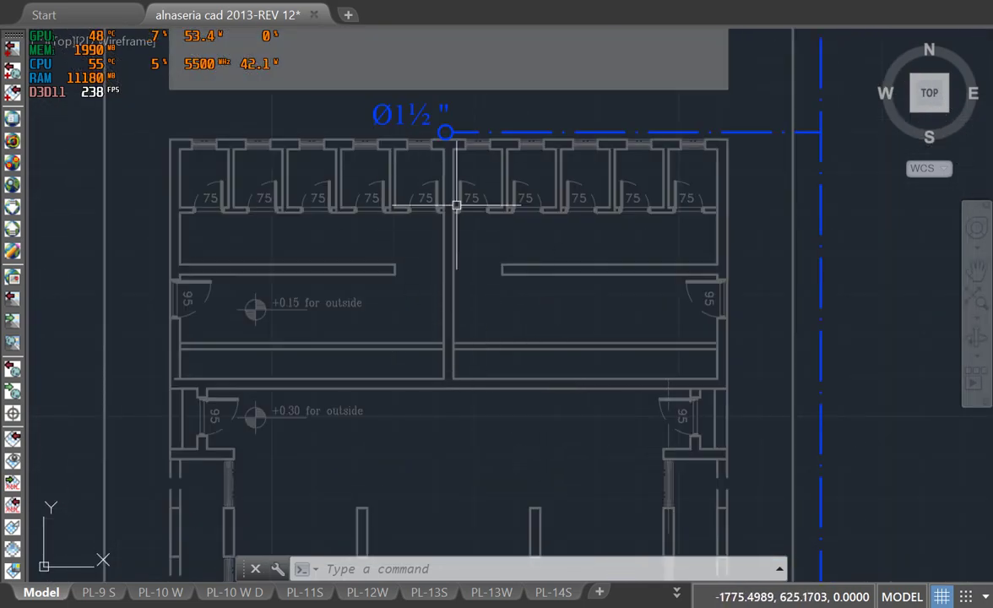
scroll(442, 211, down, 4)
middle_drag(441, 199, 458, 485)
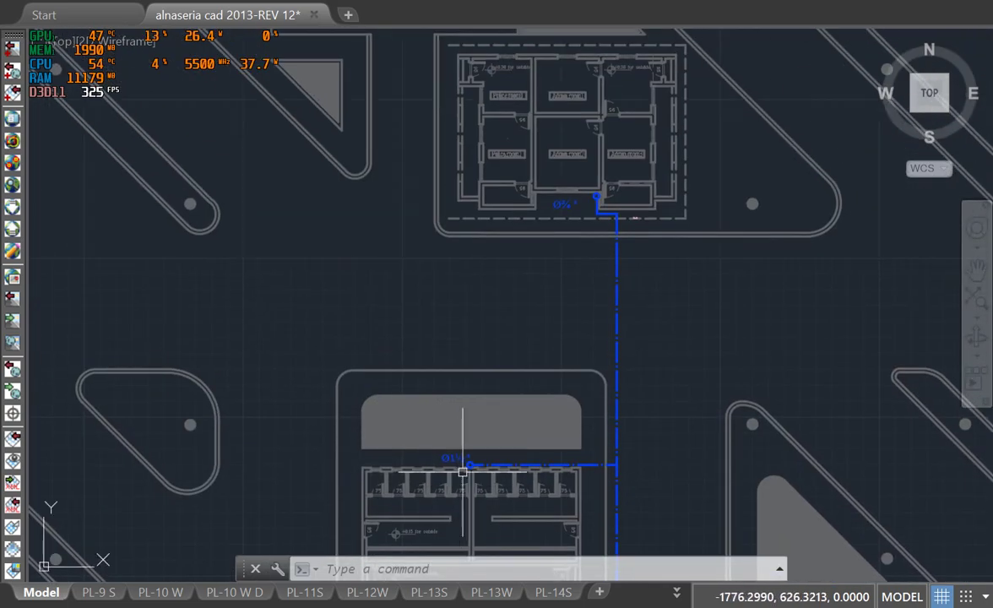
scroll(550, 332, up, 5)
- Locate the sewer site plan beside the water-supply sheet and examine its overall pipe layout
scroll(547, 223, down, 9)
scroll(547, 223, down, 6)
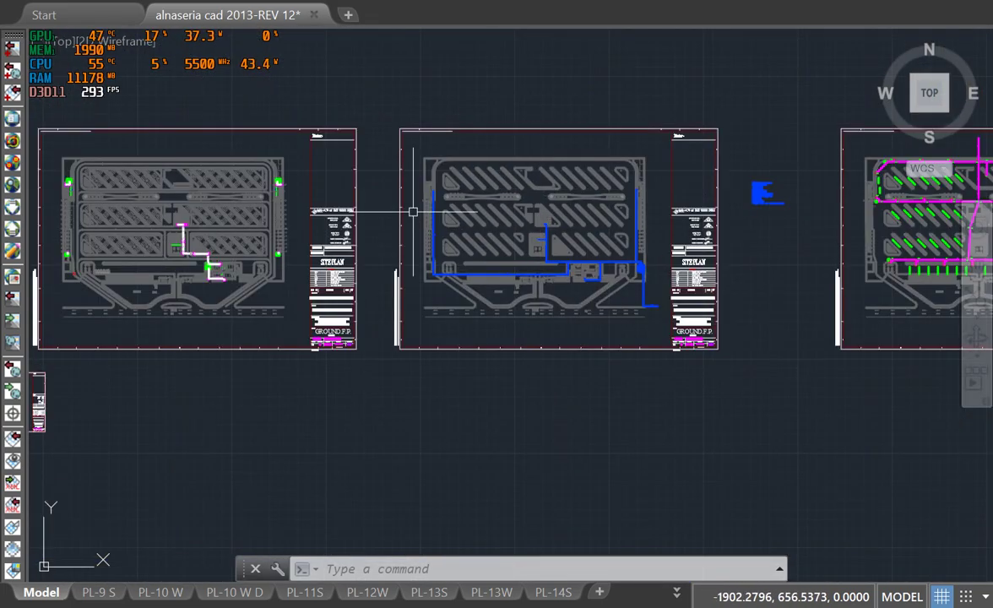
scroll(141, 236, up, 10)
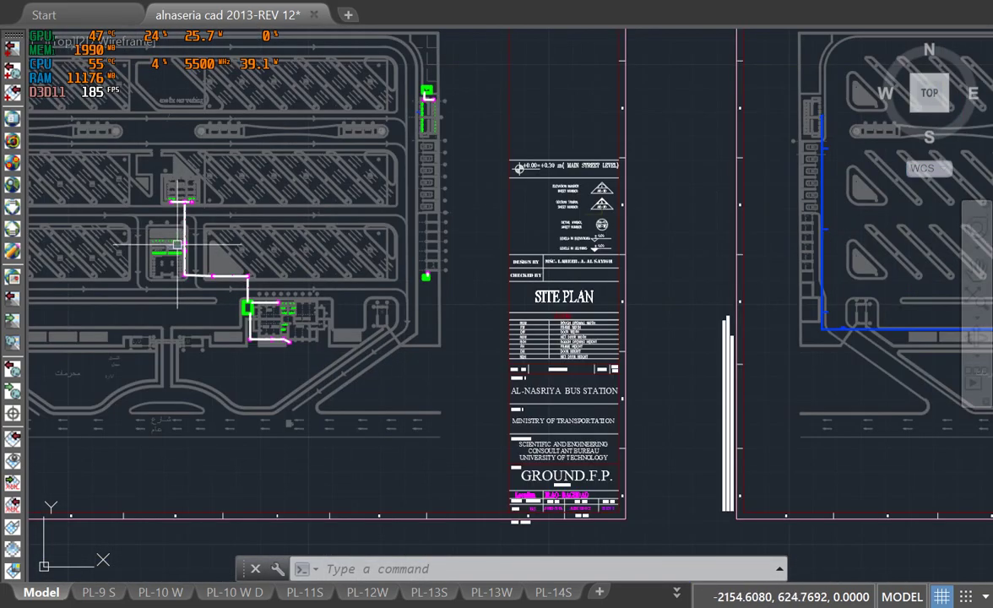
scroll(426, 300, down, 4)
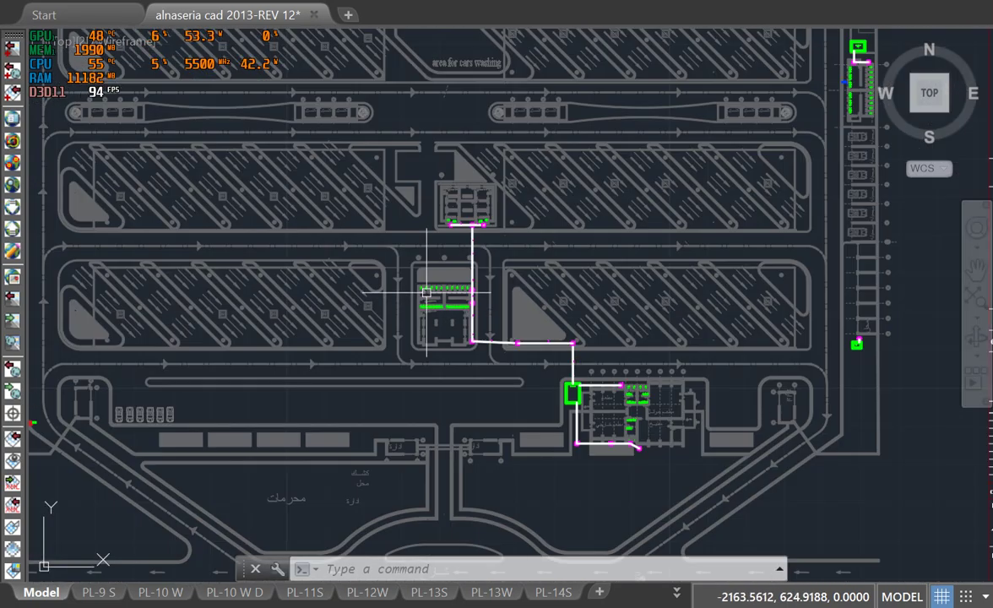
mouse_move(456, 349)
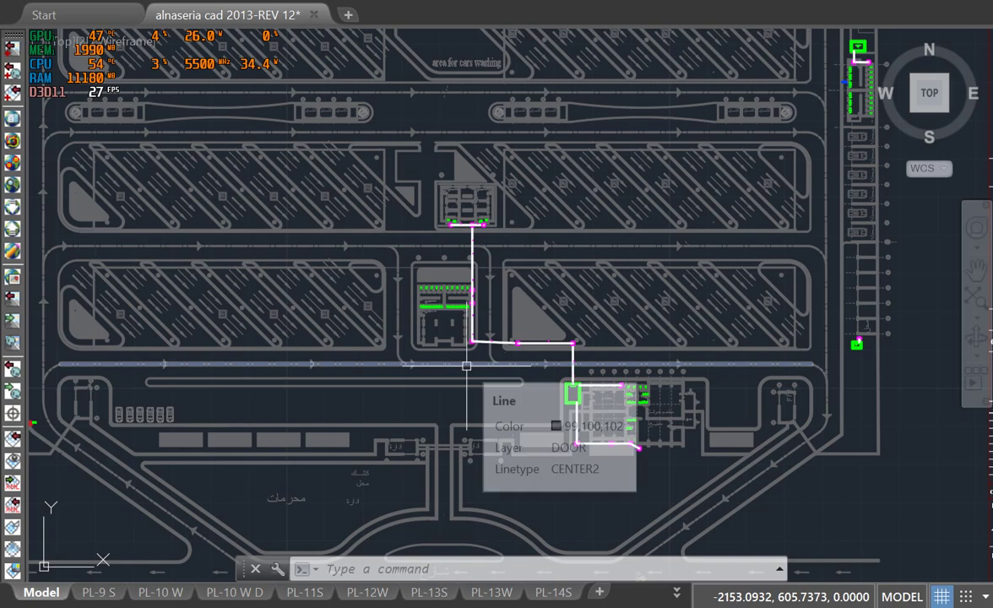
scroll(466, 265, down, 4)
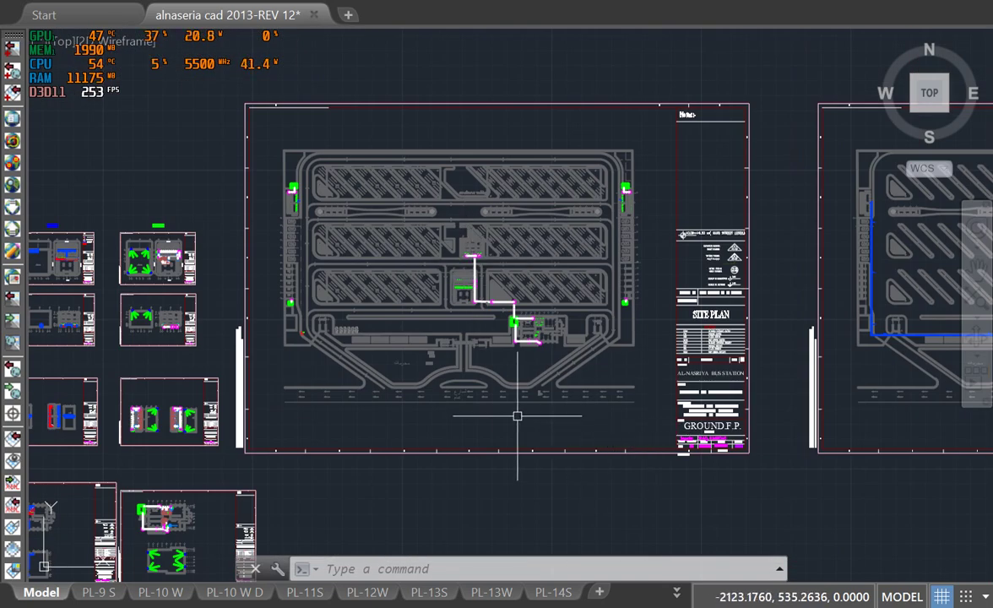
mouse_move(521, 401)
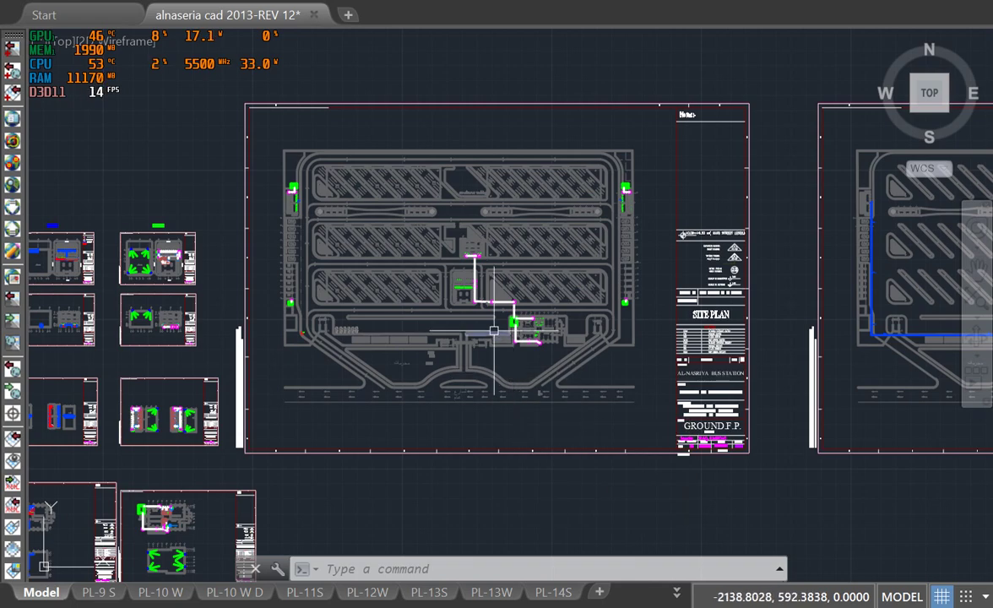
- Inspect the septic tank beside the restaurant building and the sewer pipes connected to it
scroll(485, 323, up, 5)
scroll(617, 325, up, 4)
scroll(618, 325, up, 4)
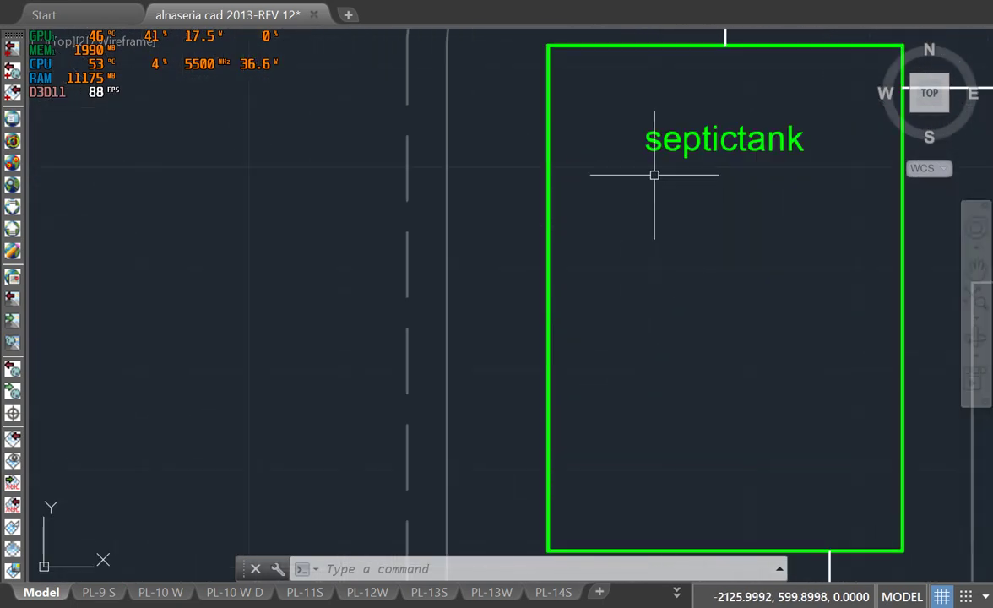
scroll(680, 156, down, 6)
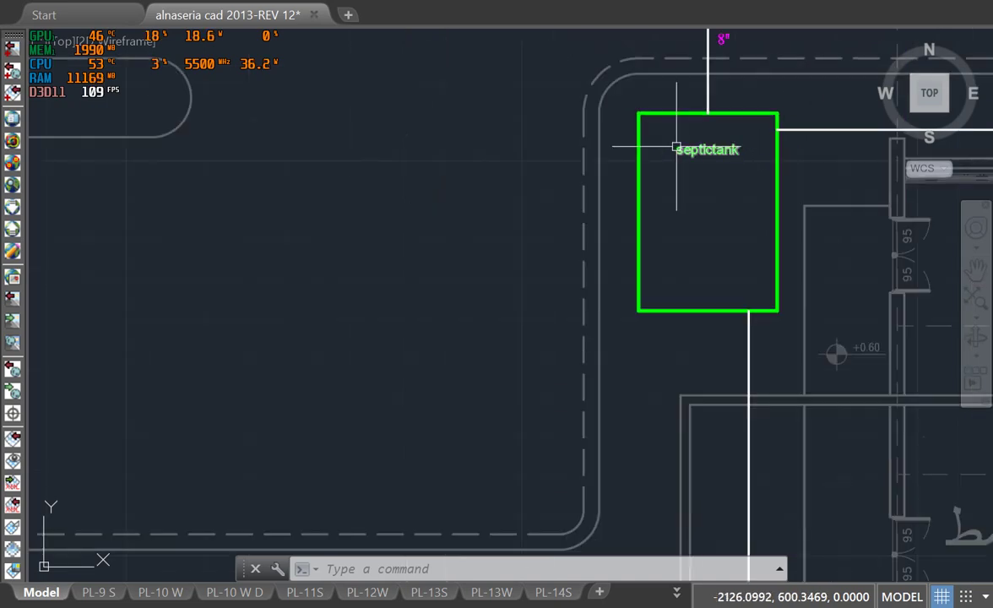
middle_drag(690, 165, 445, 354)
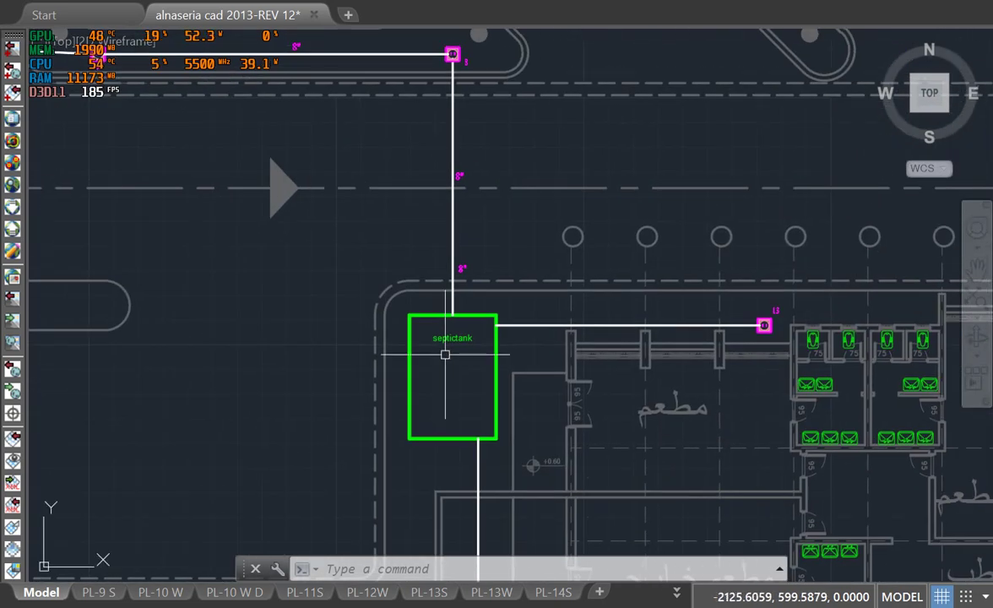
- Survey the full sewer network, from the central buildings to the tanks along both site edges
scroll(460, 338, down, 3)
scroll(334, 279, down, 3)
mouse_move(325, 266)
middle_down()
mouse_move(370, 317)
mouse_move(302, 415)
mouse_move(499, 343)
middle_up()
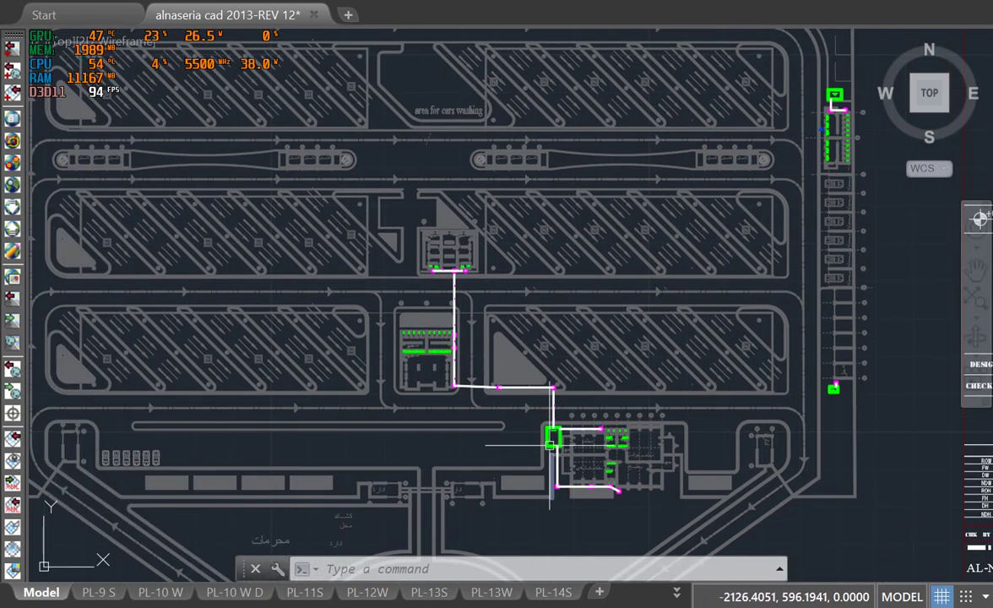
middle_drag(178, 210, 528, 287)
scroll(598, 251, down, 2)
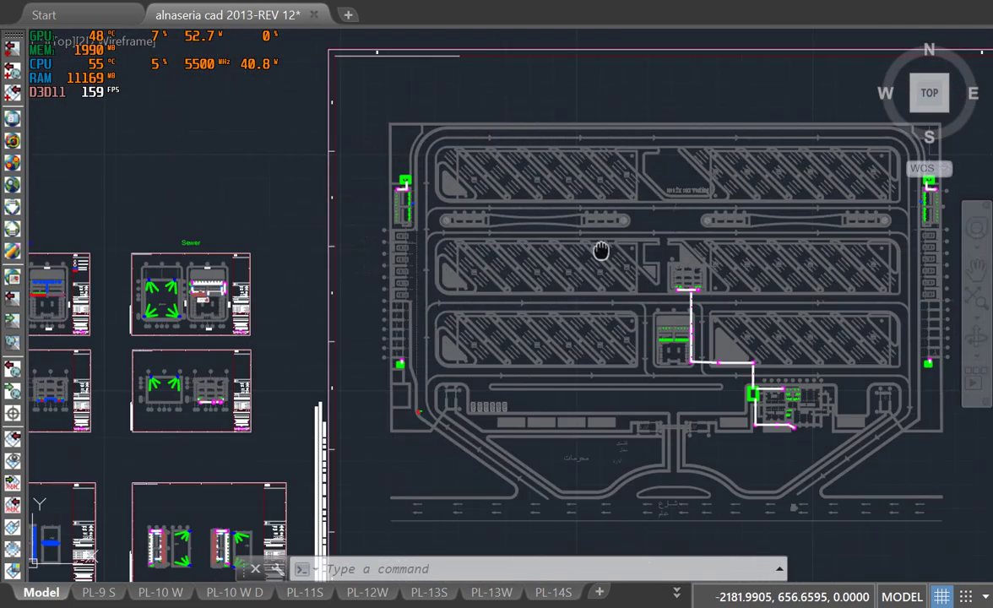
middle_drag(598, 251, 462, 245)
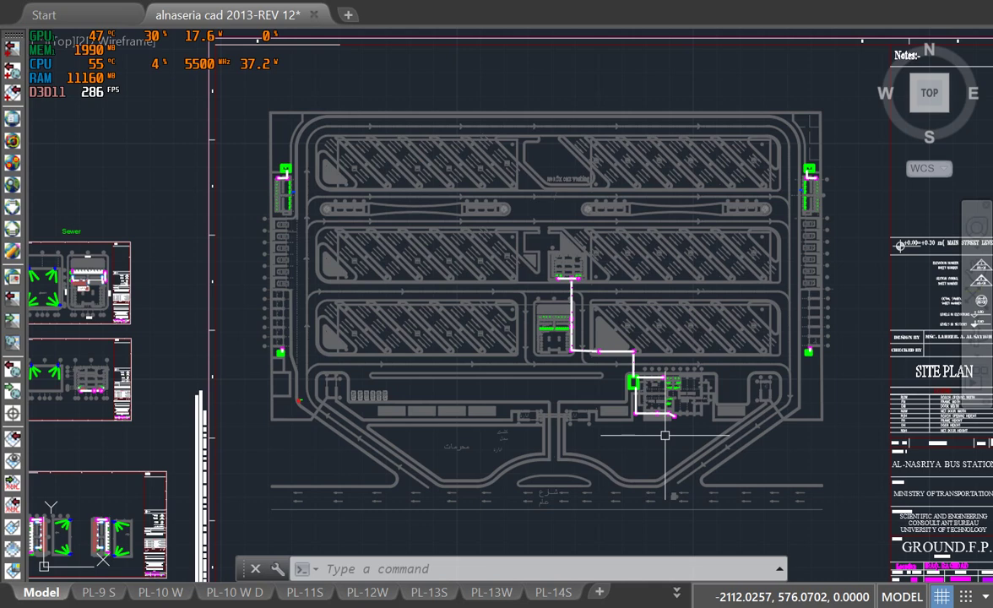
- Examine the septic tanks at the west and east toilet blocks, including their size labels and manhole connections
scroll(281, 168, up, 8)
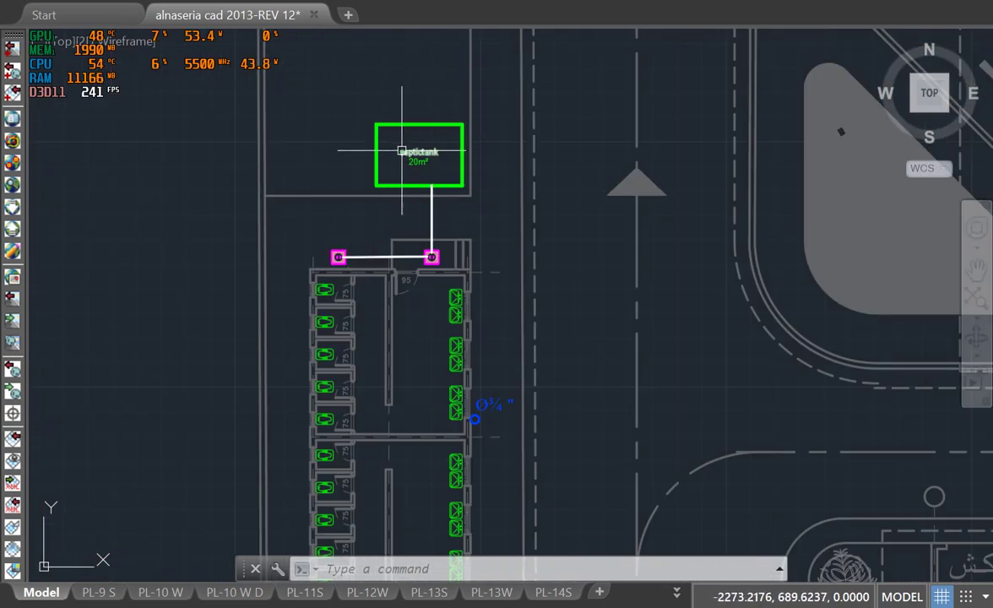
scroll(405, 152, up, 5)
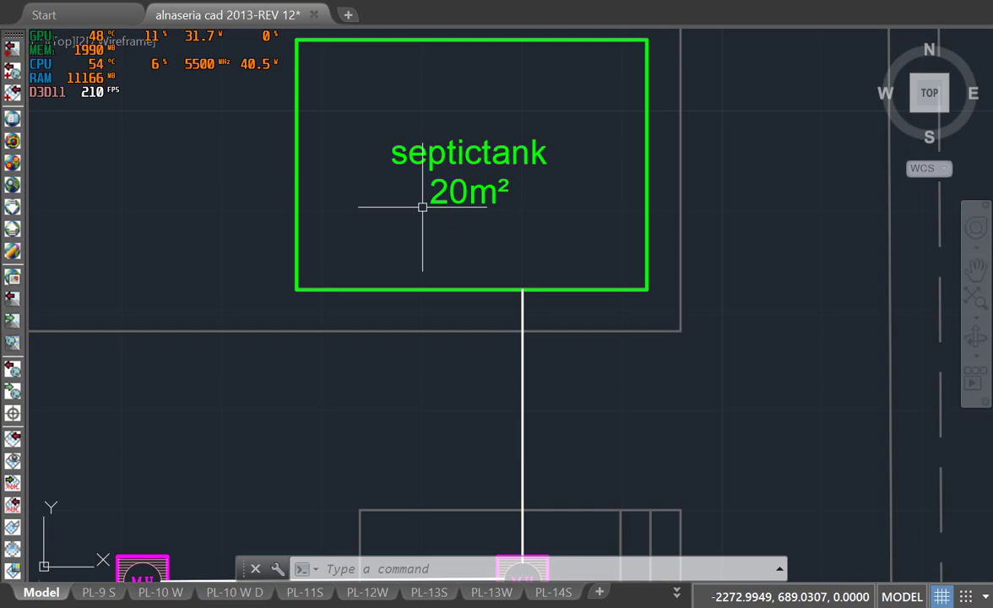
scroll(424, 200, down, 8)
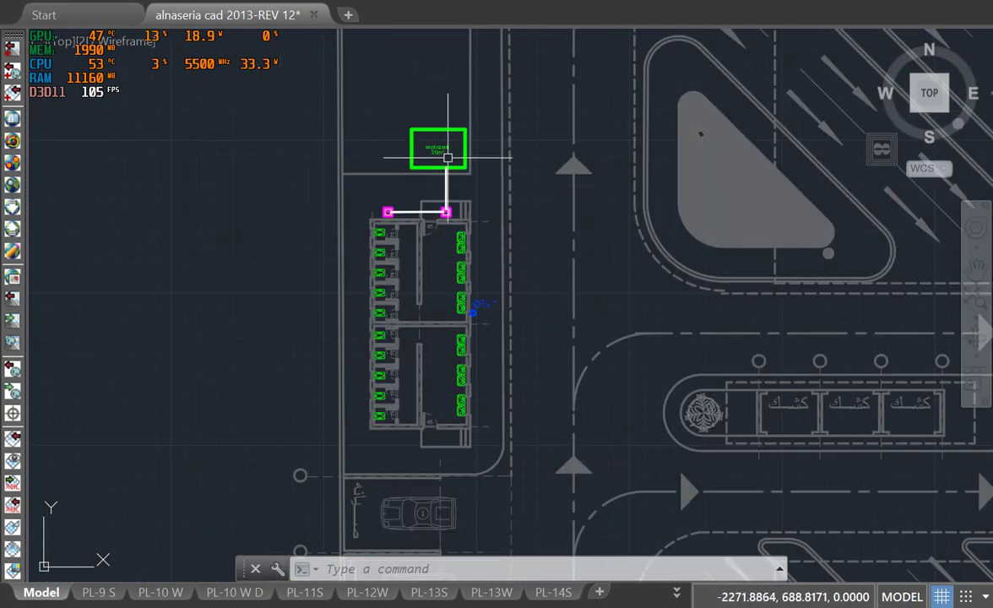
scroll(447, 157, up, 4)
scroll(436, 146, down, 6)
scroll(840, 245, up, 7)
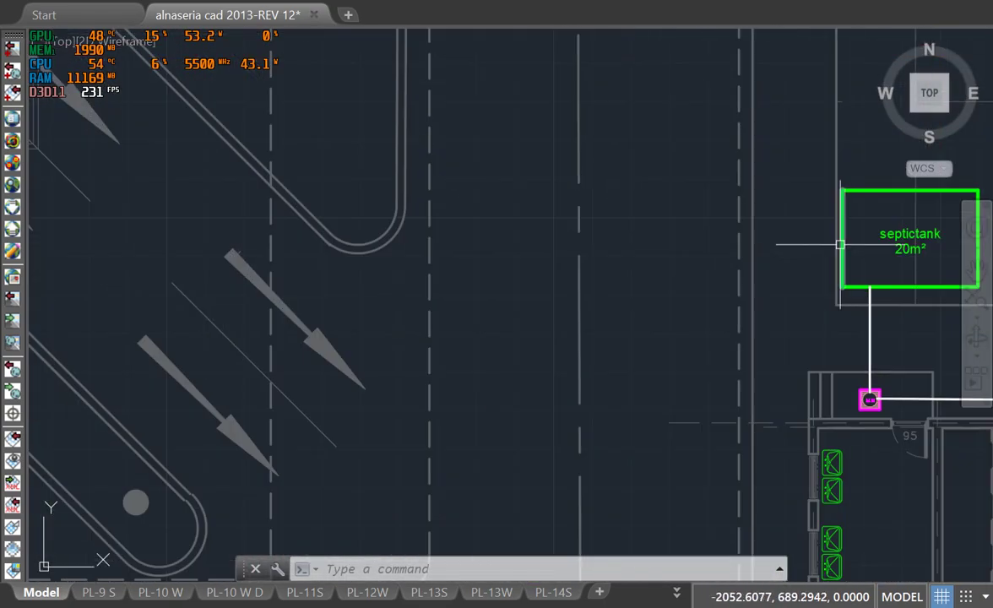
scroll(840, 244, down, 10)
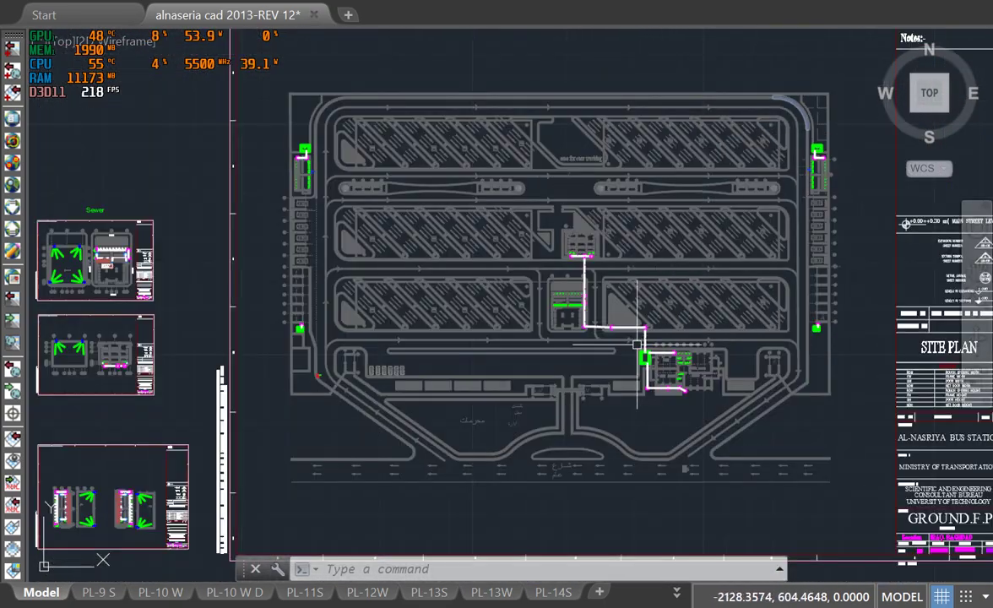
- Check how the restaurant's toilets and kitchen relate to the sewer branches running to the central septic tank
scroll(645, 339, up, 12)
scroll(661, 381, down, 8)
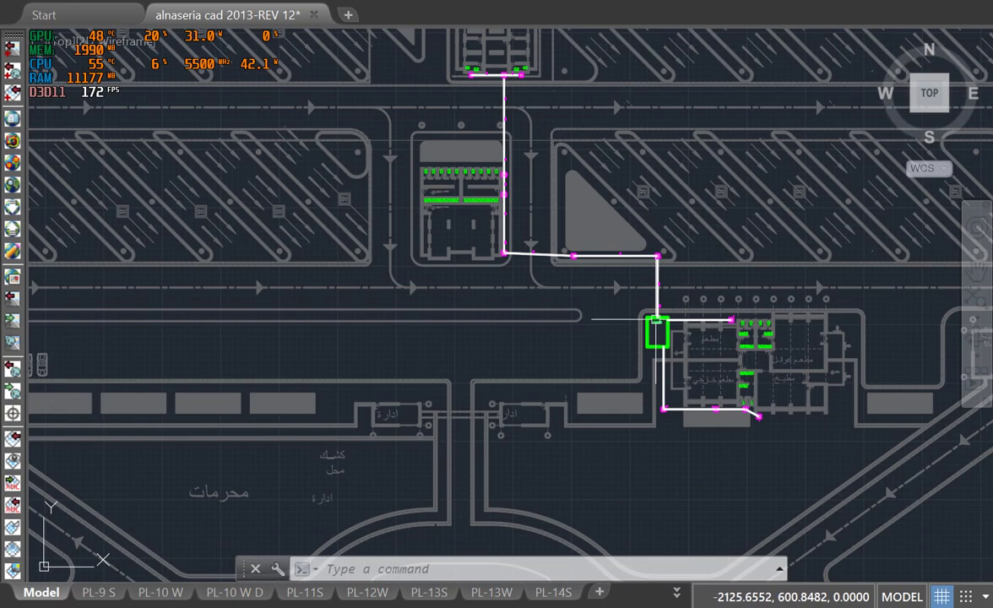
middle_drag(657, 319, 635, 408)
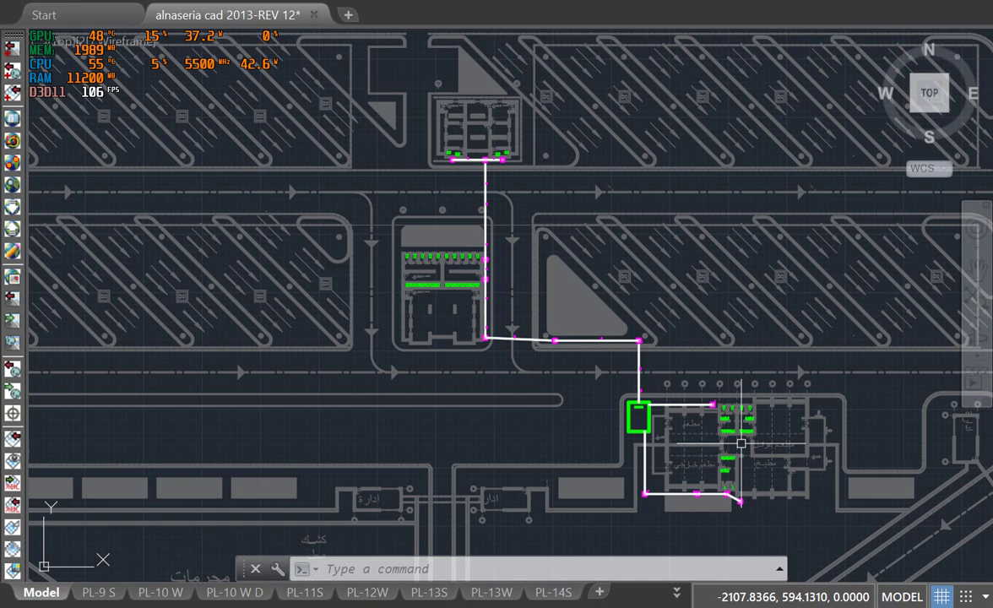
scroll(731, 436, up, 8)
scroll(641, 320, down, 4)
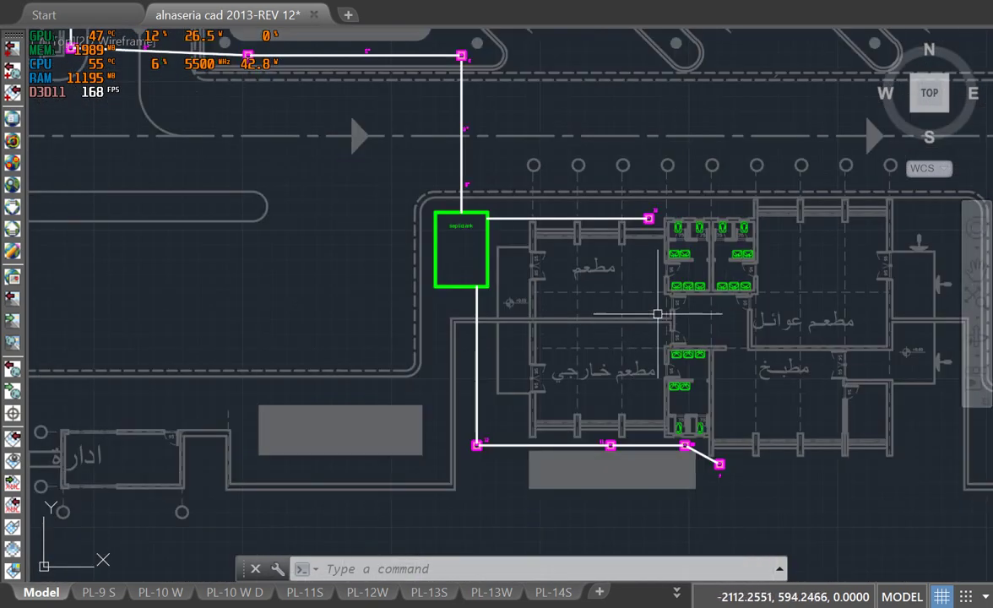
middle_drag(640, 320, 554, 358)
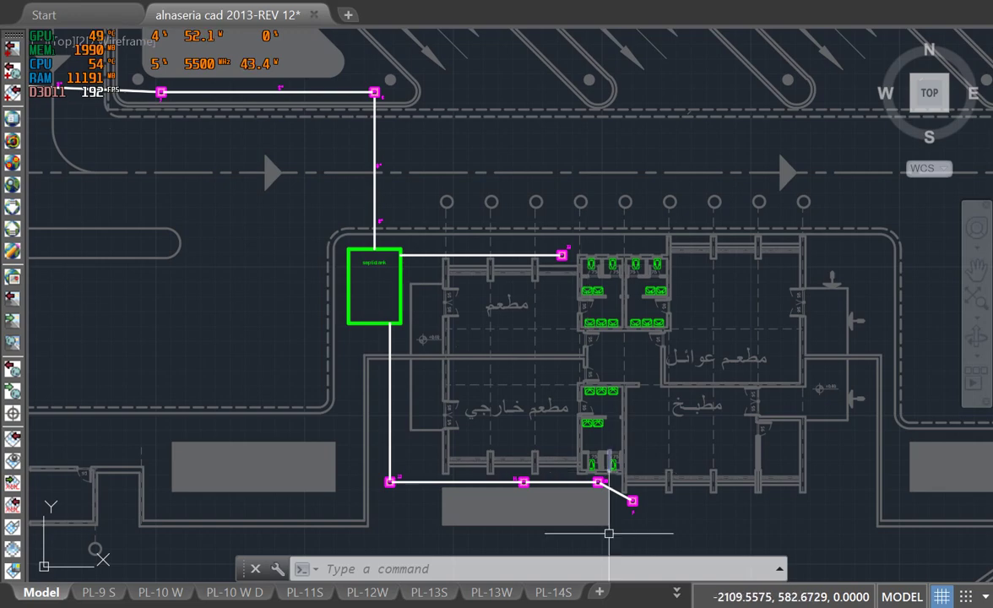
- Trace the sewer line along the restaurant's south side through manholes 9 to 12 and up to the septic tank
scroll(609, 479, up, 5)
scroll(737, 369, down, 5)
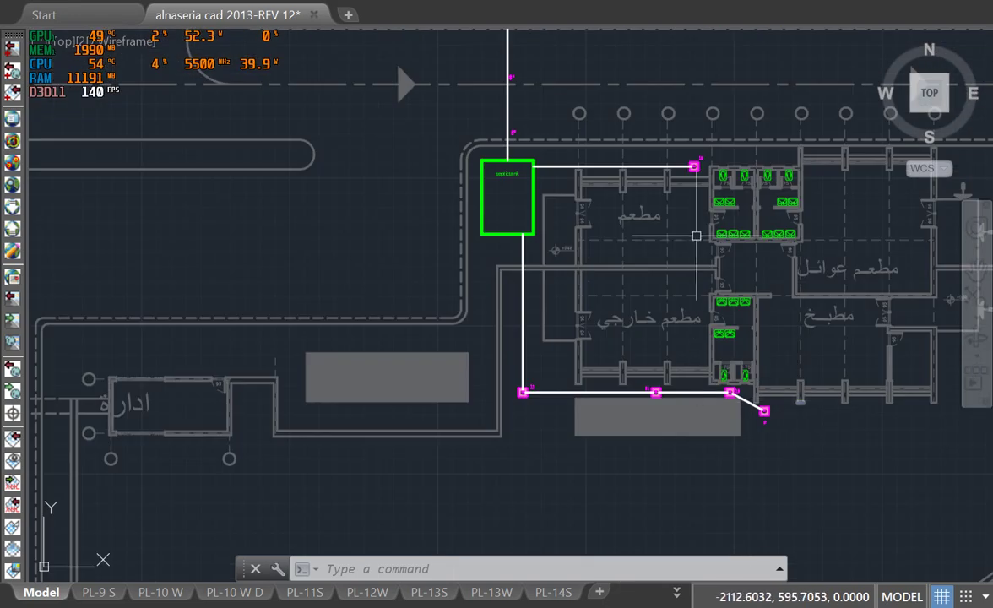
scroll(754, 412, up, 6)
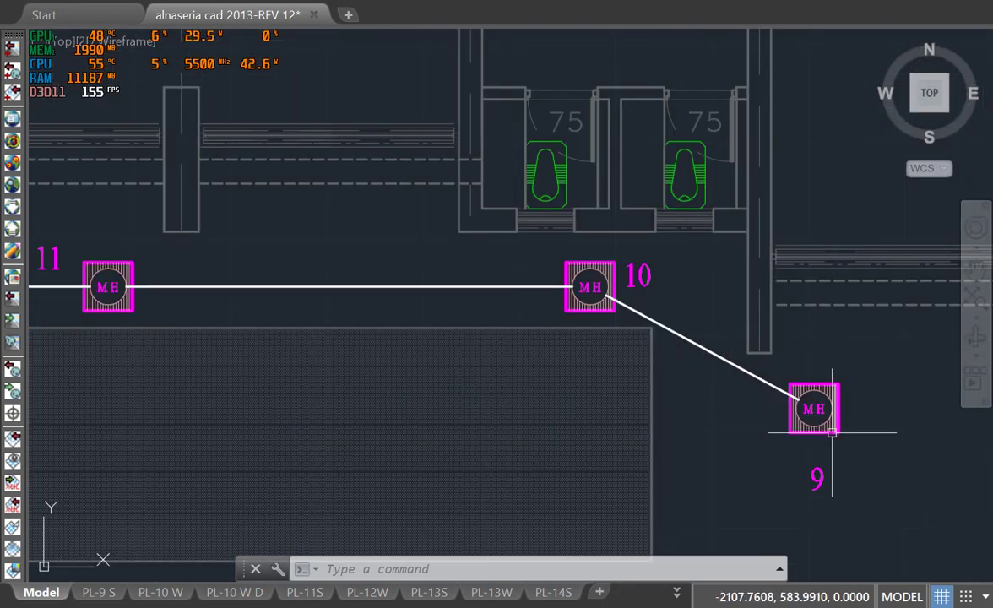
scroll(831, 433, down, 4)
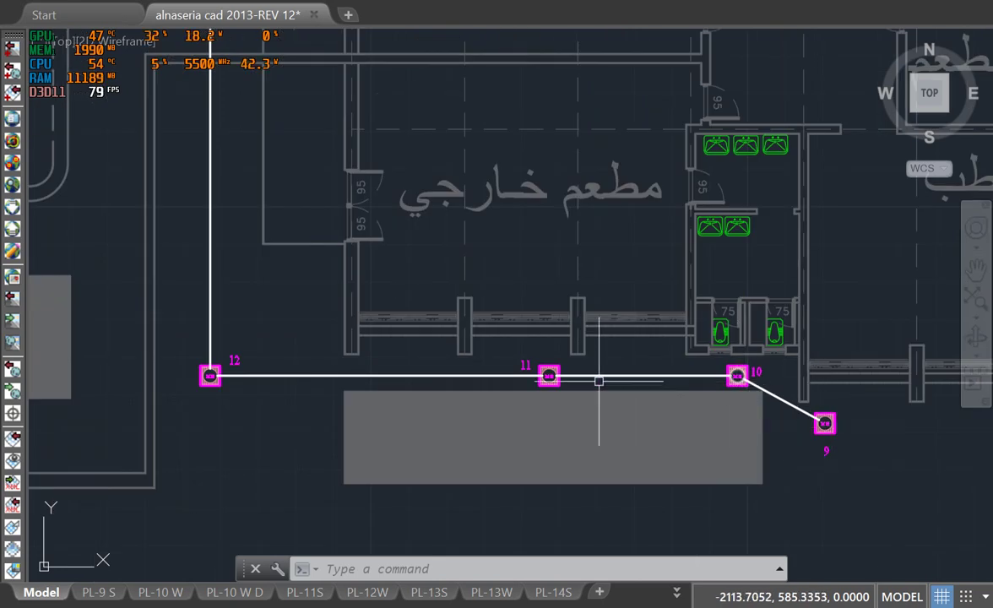
middle_drag(348, 355, 652, 463)
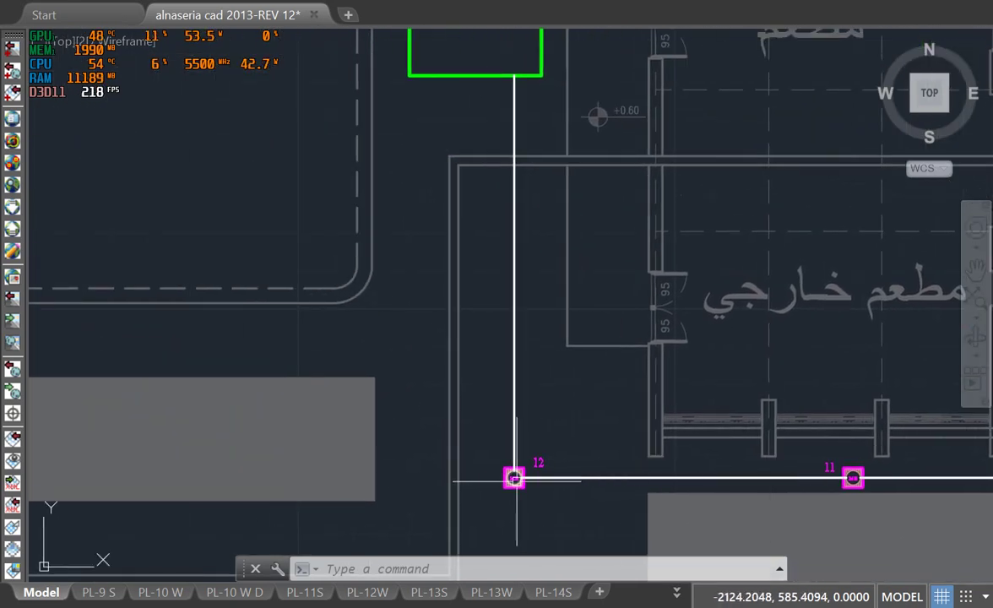
scroll(545, 439, down, 4)
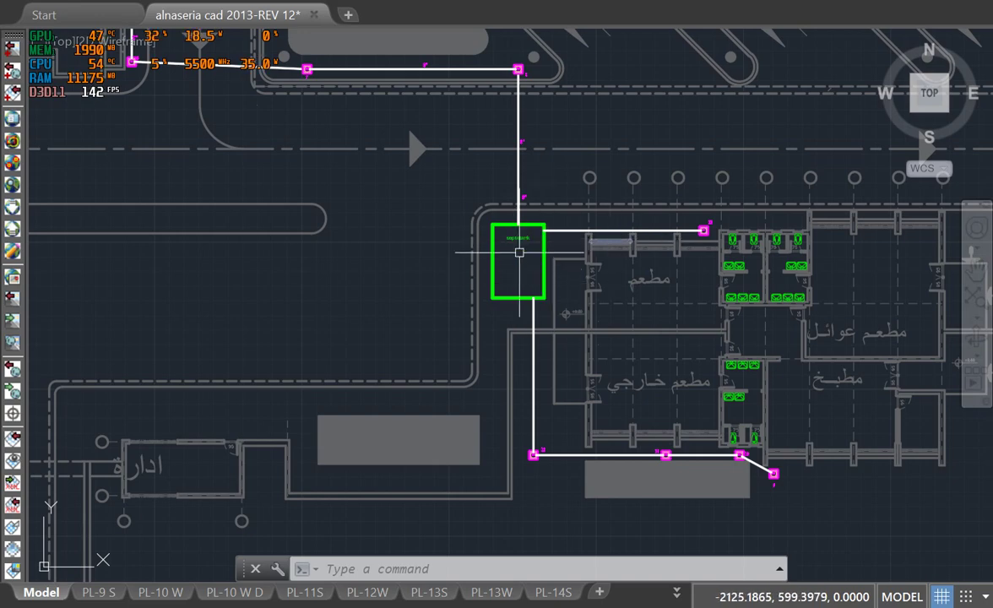
- Inspect manholes 1, 2 and 3 at the northern central building and the size labels of the pipes joining them
middle_drag(517, 267, 599, 344)
middle_drag(456, 235, 598, 405)
mouse_move(523, 217)
middle_down()
mouse_move(581, 291)
mouse_move(584, 344)
middle_up()
scroll(583, 344, down, 3)
scroll(502, 169, up, 9)
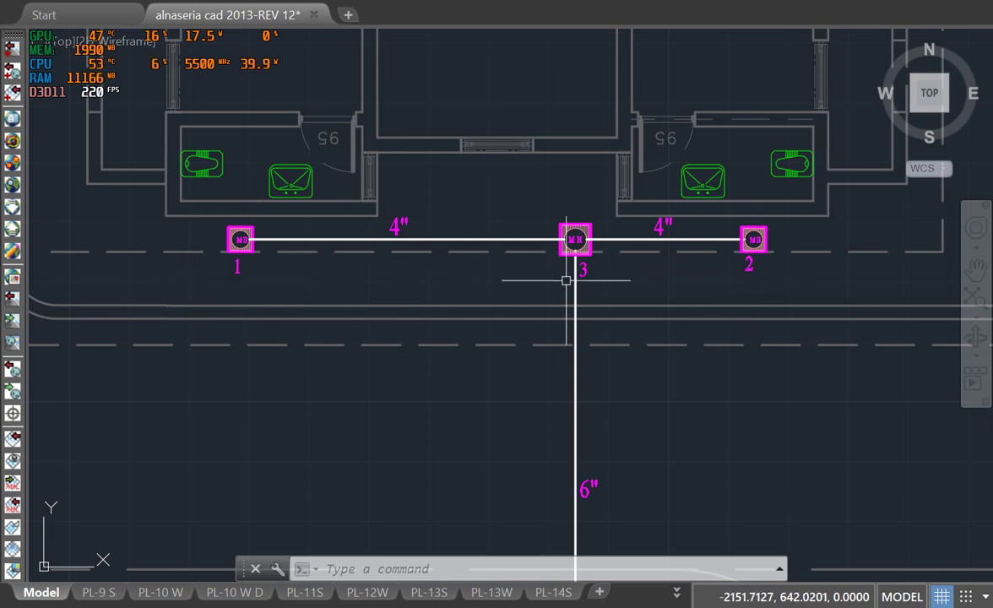
scroll(390, 221, up, 7)
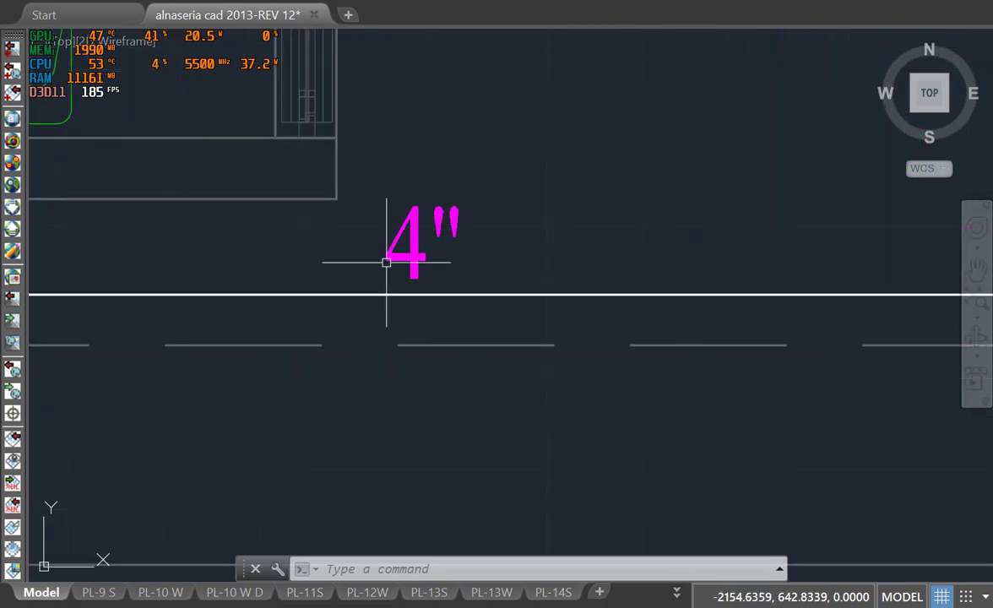
scroll(372, 230, down, 7)
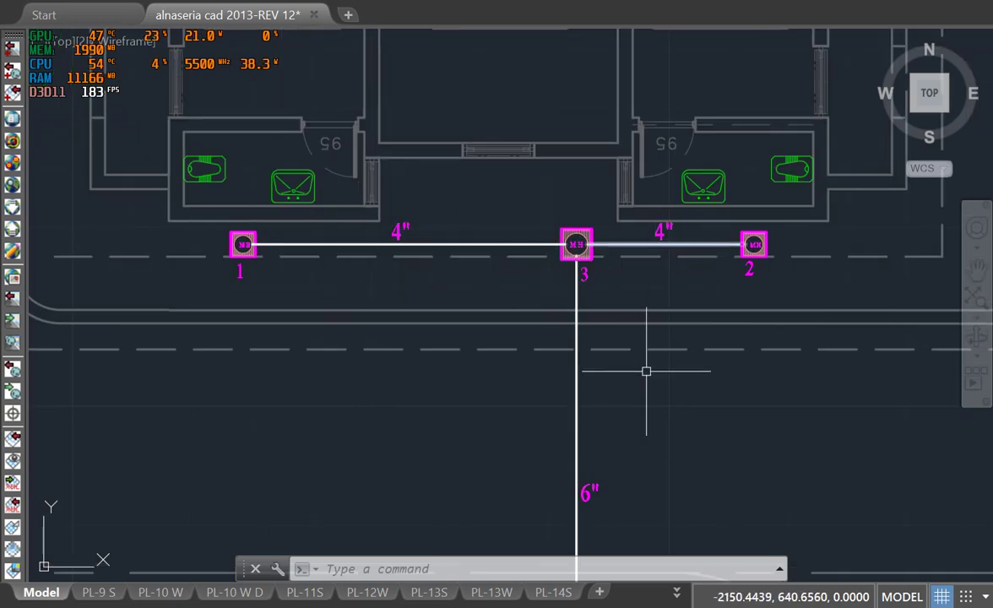
- Trace the sewer pipe from manhole 3 south to manholes 4 and 5 beside the mosque, checking its size labels
scroll(616, 338, up, 5)
middle_drag(572, 443, 553, 192)
scroll(532, 315, down, 6)
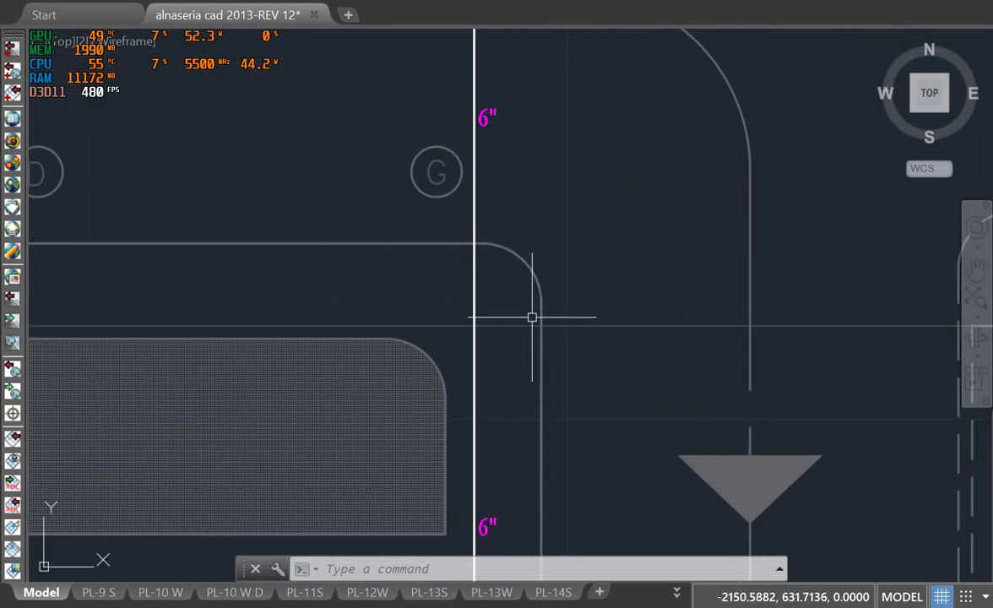
scroll(572, 461, up, 4)
scroll(490, 254, up, 2)
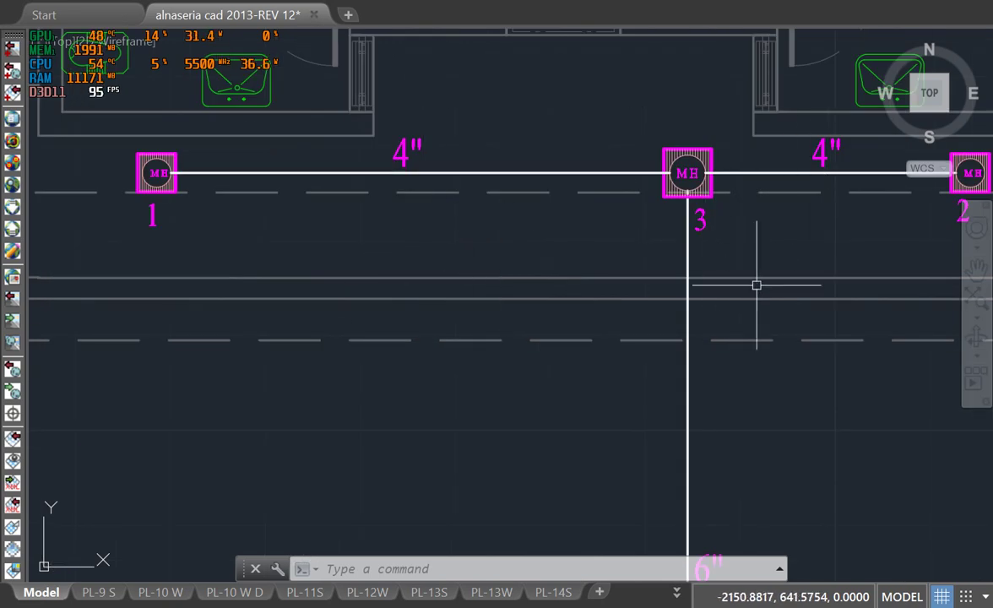
scroll(641, 244, down, 2)
scroll(707, 276, down, 2)
middle_drag(726, 361, 625, 72)
mouse_move(667, 422)
middle_down()
mouse_move(609, 138)
mouse_move(592, 191)
mouse_move(553, 211)
middle_up()
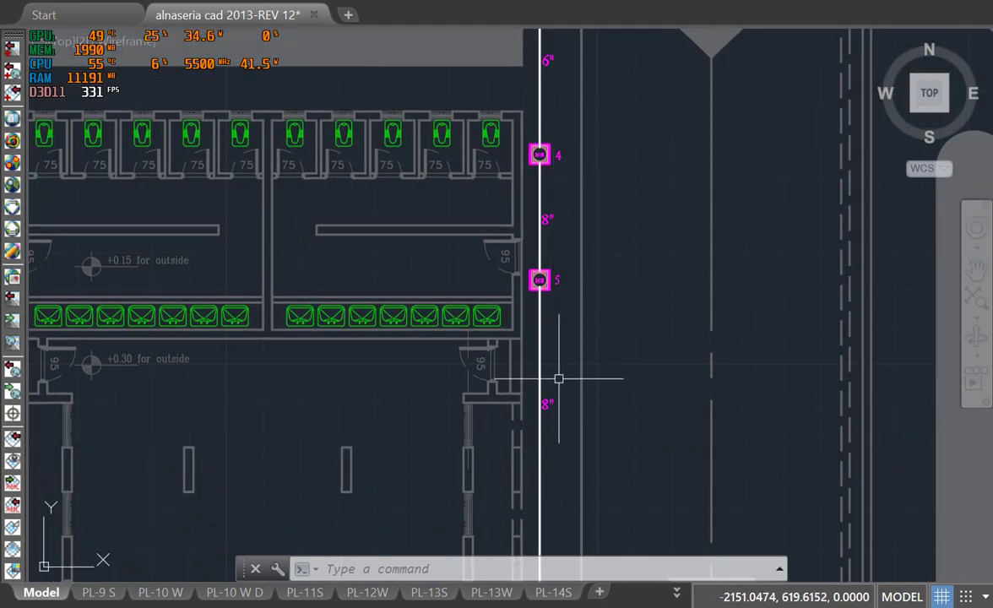
- Follow the sewer line along the mosque's east side from manhole 5 through manholes 6 and 7 to manhole 8
scroll(545, 368, up, 2)
scroll(557, 300, down, 4)
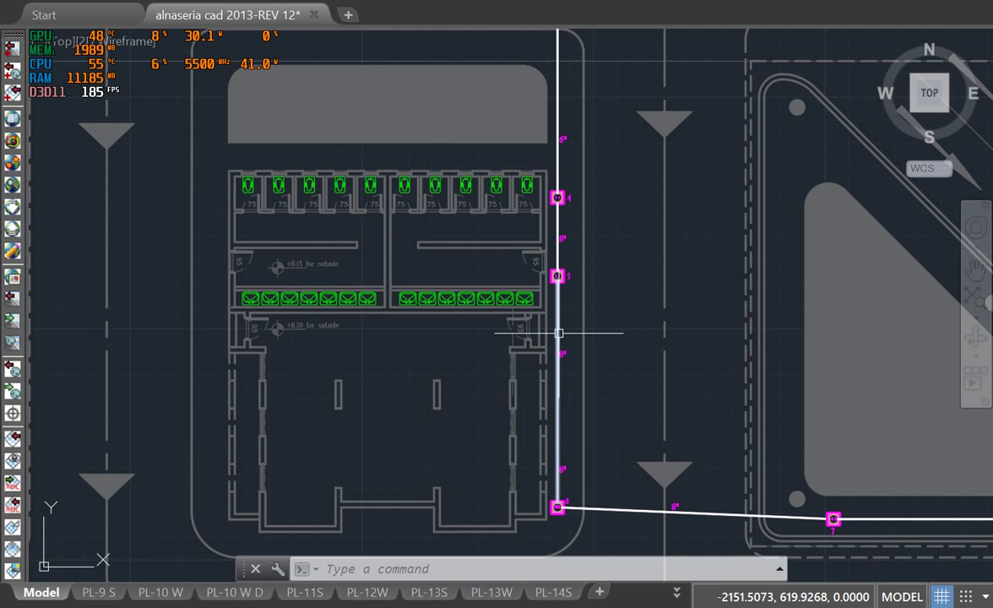
scroll(556, 403, up, 3)
scroll(574, 290, down, 3)
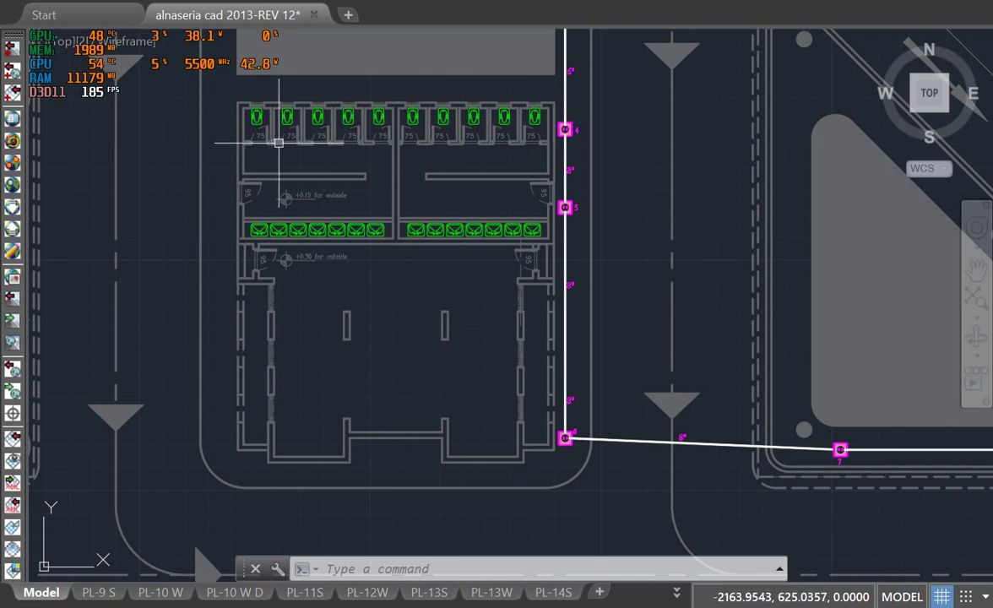
scroll(574, 443, up, 5)
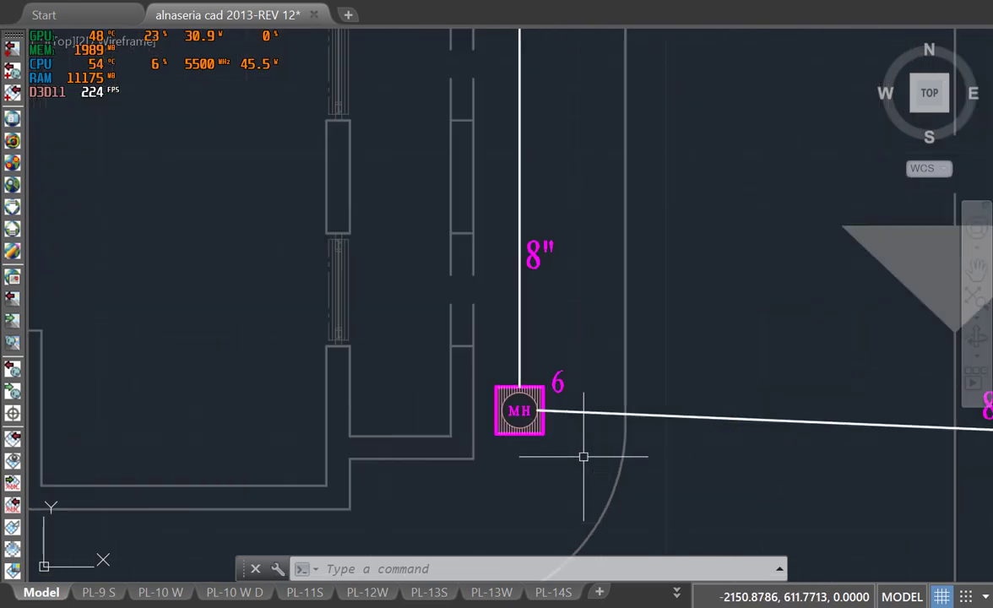
scroll(504, 387, down, 4)
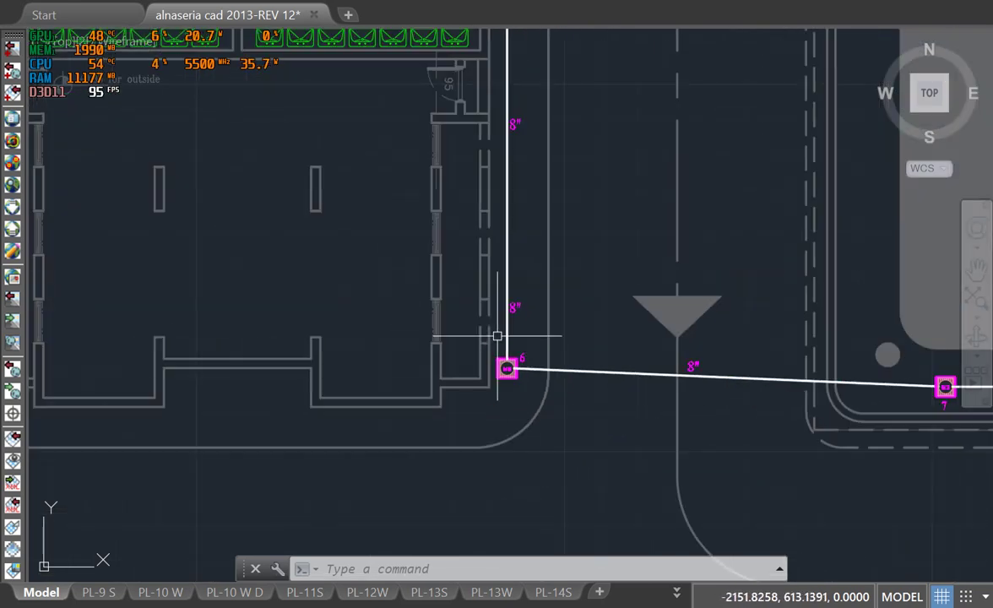
middle_drag(891, 396, 470, 348)
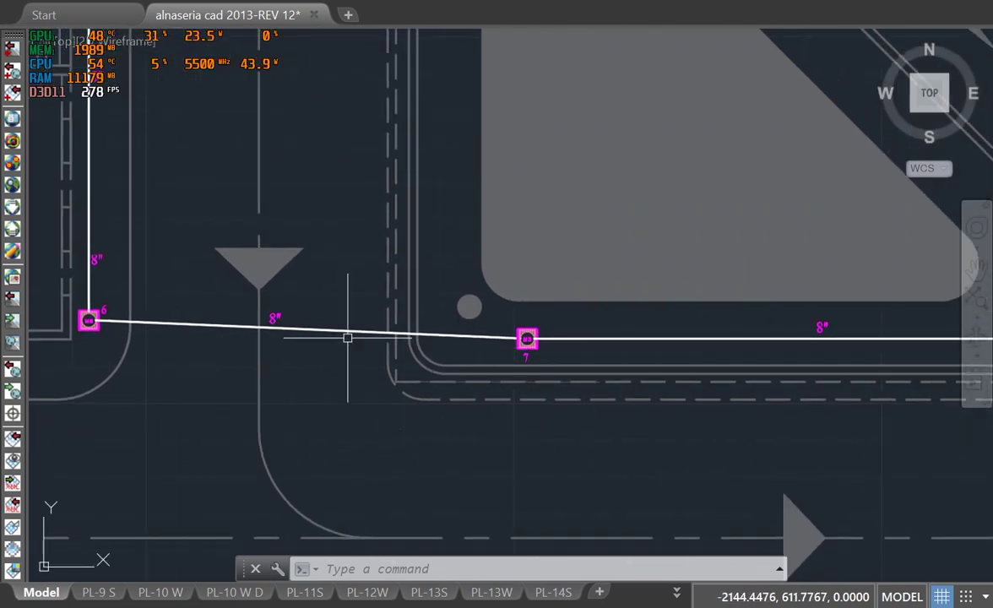
scroll(338, 339, down, 2)
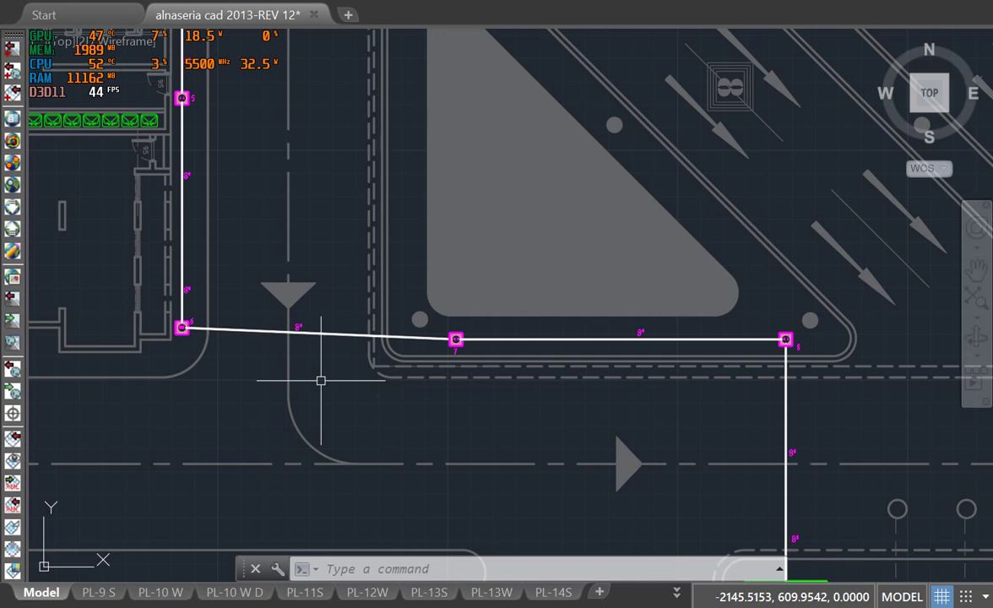
middle_drag(830, 428, 710, 173)
- Review the complete sewer route on the site plan and locate the detailed sewer sheets of the individual buildings
scroll(673, 342, down, 10)
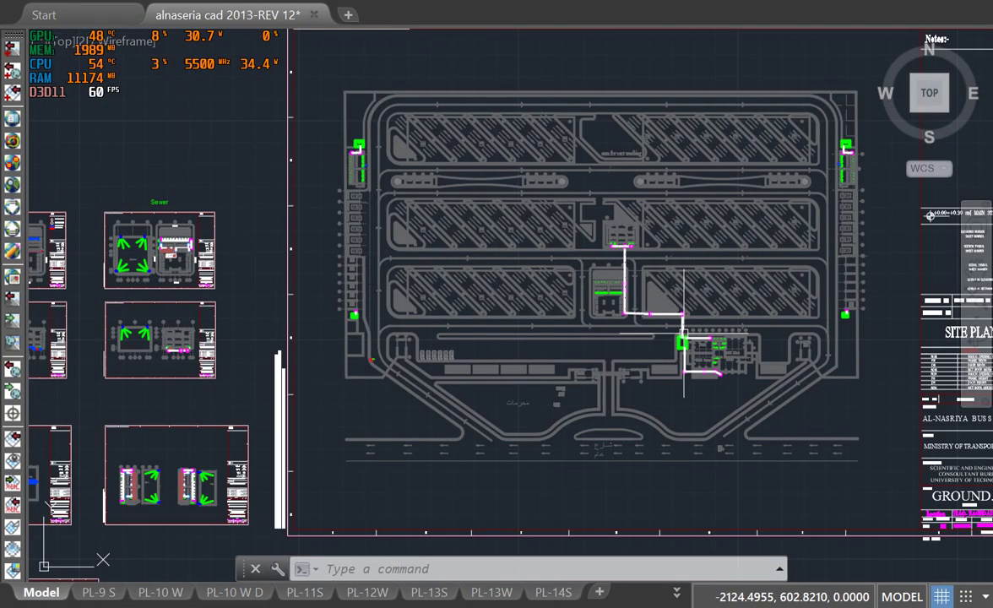
middle_drag(635, 309, 644, 360)
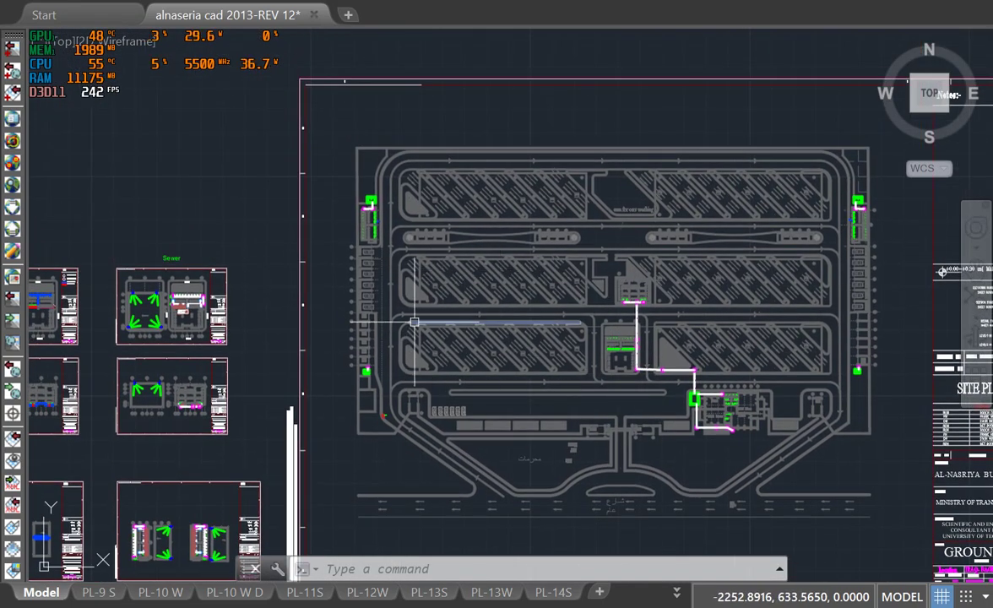
middle_drag(511, 353, 482, 324)
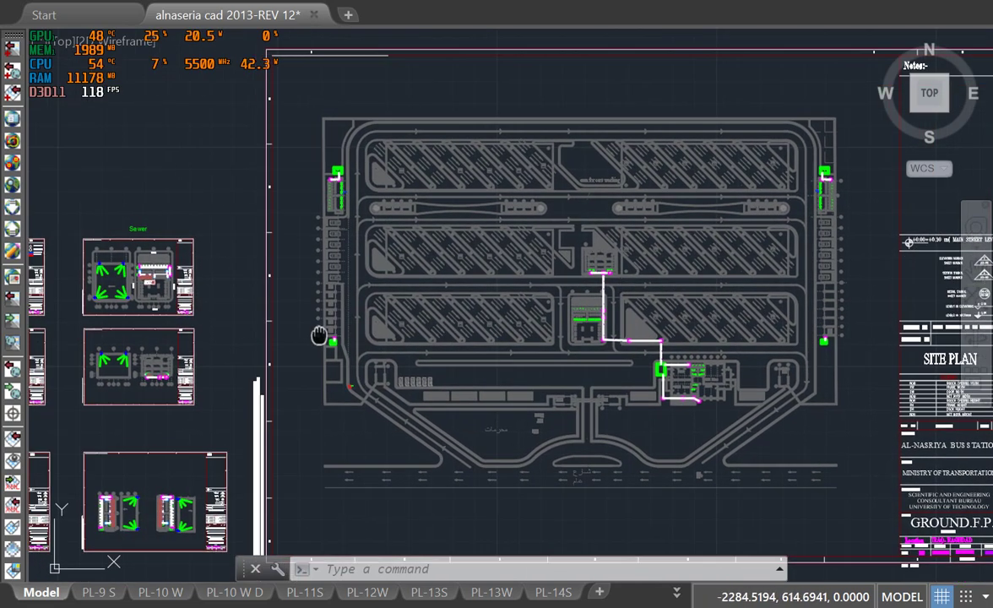
middle_drag(304, 333, 705, 314)
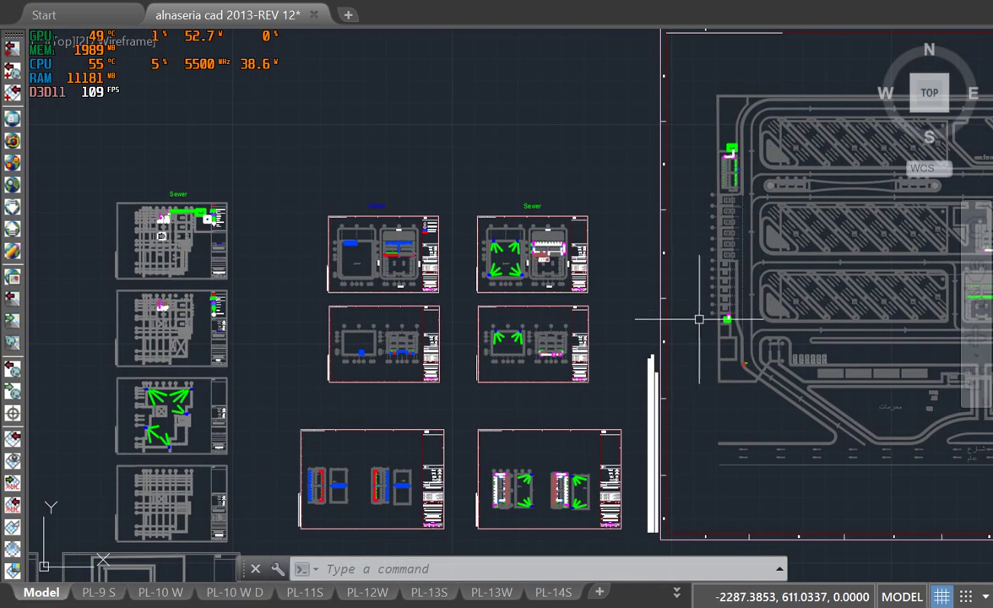
mouse_move(551, 380)
middle_down()
mouse_move(513, 329)
mouse_move(322, 359)
middle_up()
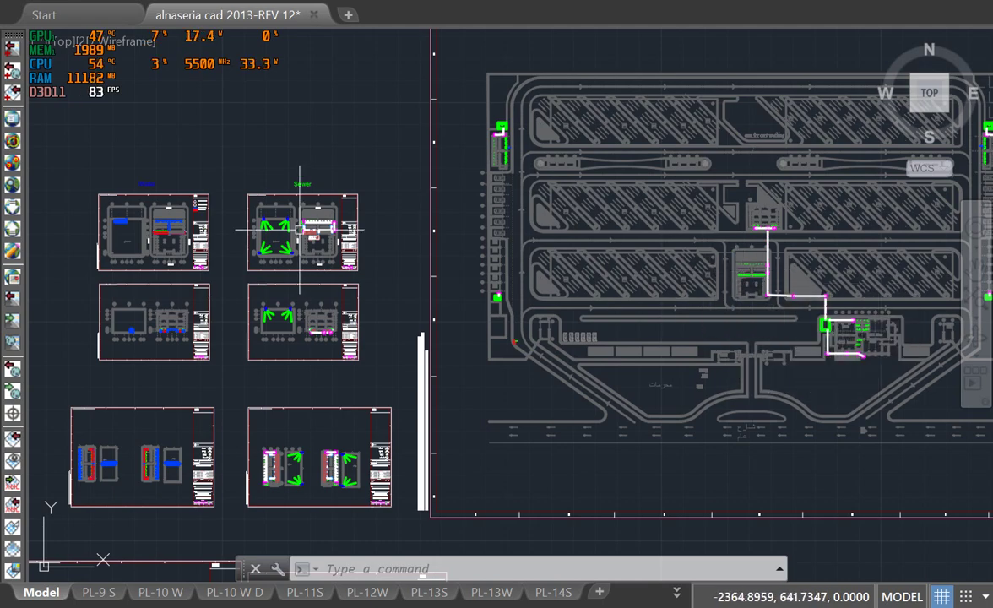
- Examine the mosque's detailed sewer plan and its position relative to the overall site plan
scroll(300, 230, up, 10)
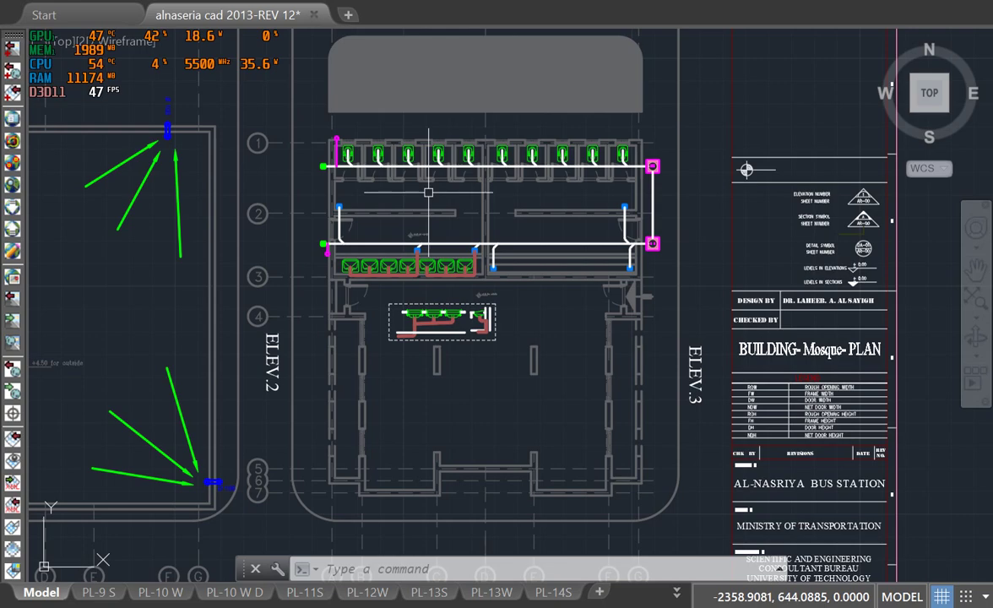
middle_drag(428, 193, 394, 259)
scroll(400, 194, down, 2)
scroll(399, 195, down, 5)
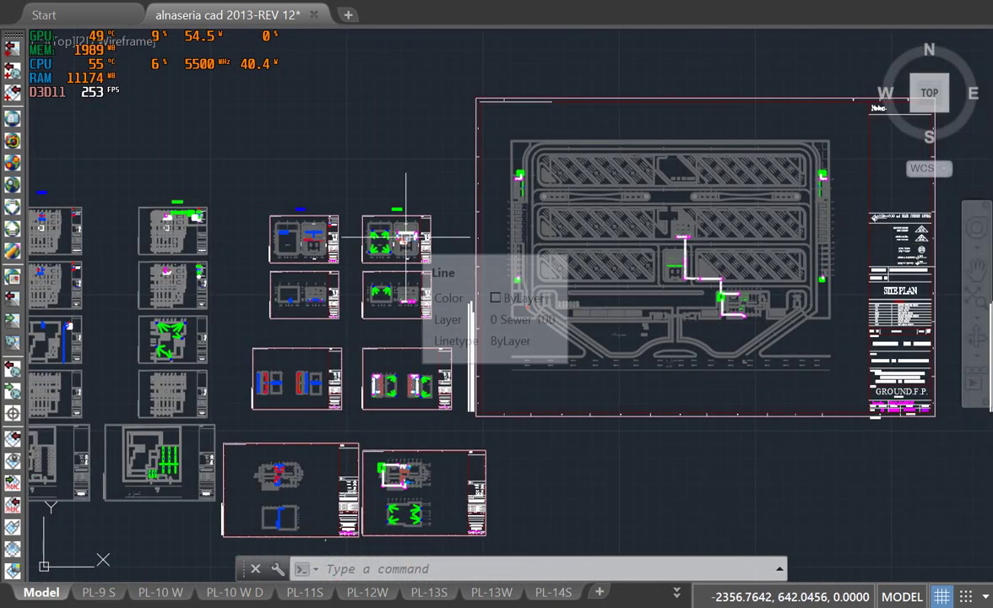
scroll(676, 228, up, 10)
scroll(659, 205, down, 8)
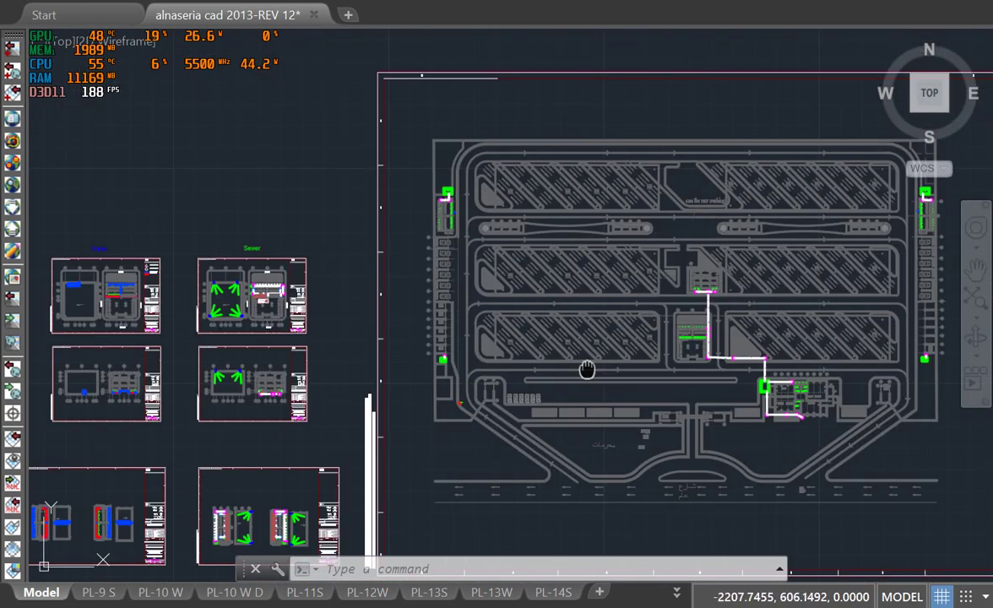
- Compare the mosque's manholes on the site plan with the two manholes on its detailed sewer sheet
middle_drag(586, 370, 506, 314)
scroll(594, 288, up, 6)
mouse_move(695, 226)
middle_down()
mouse_move(554, 272)
mouse_move(532, 244)
middle_up()
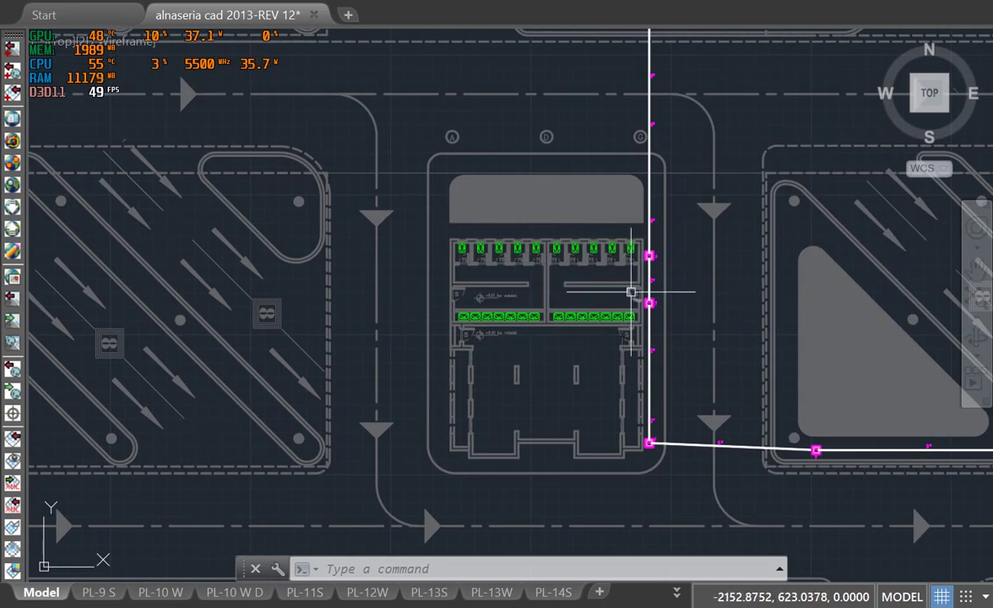
scroll(681, 271, down, 5)
scroll(304, 221, up, 5)
scroll(292, 182, up, 3)
scroll(422, 215, down, 5)
scroll(424, 214, up, 3)
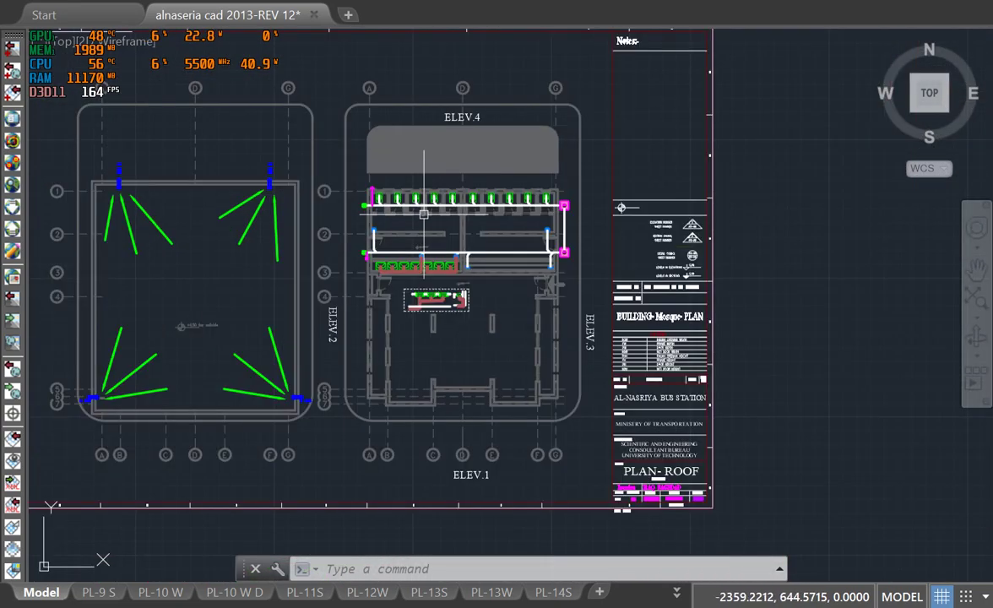
- Inspect the drainage lines serving the toilets and washbasins on the mosque's sewer plan
scroll(424, 213, down, 5)
scroll(431, 280, up, 6)
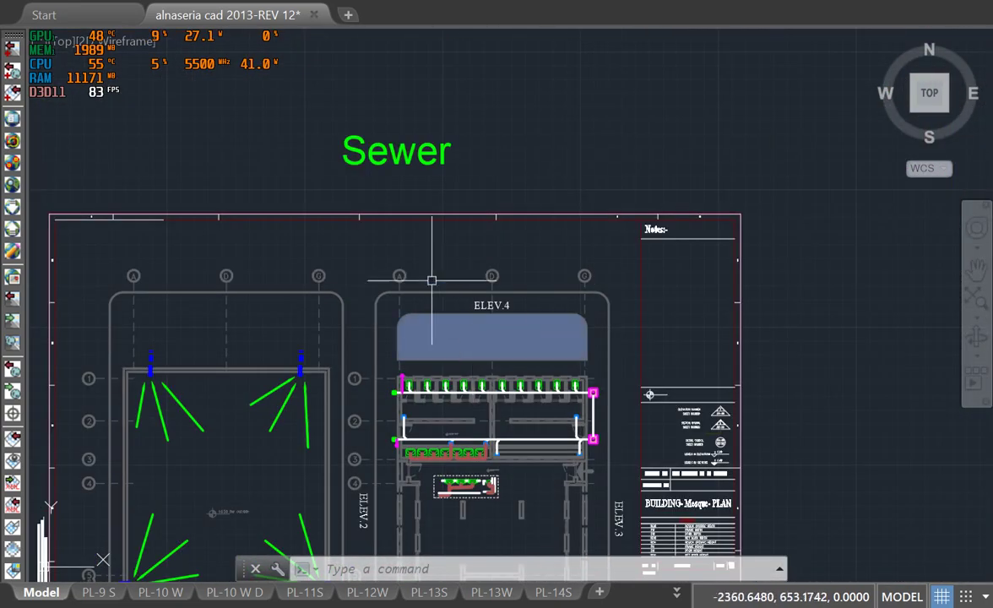
scroll(492, 182, down, 3)
scroll(490, 298, up, 6)
middle_drag(490, 298, 446, 223)
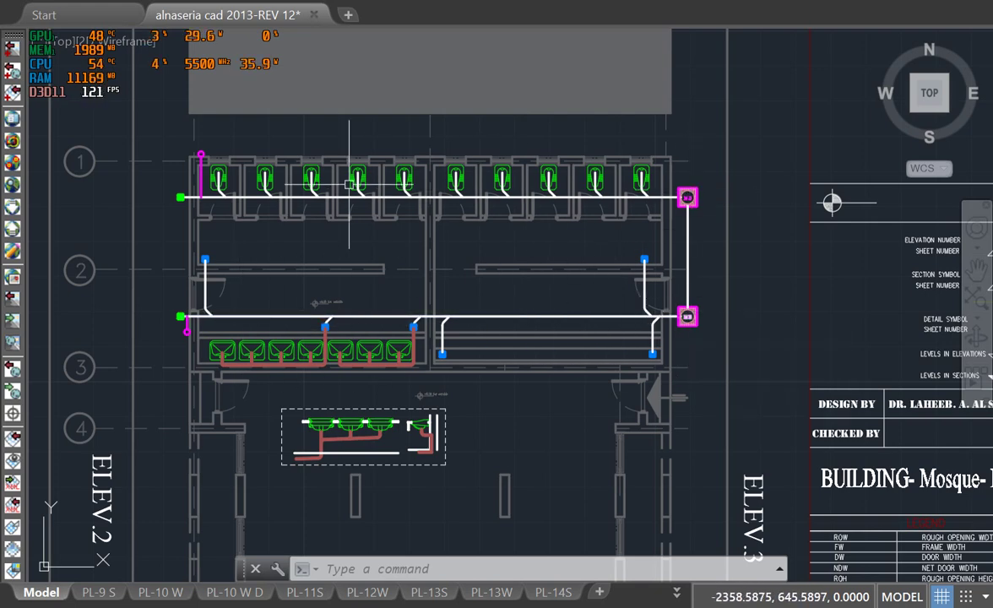
- Examine the mosque's westernmost toilet branch connections and the green cleanout at the west end of the toilet drain line
scroll(216, 183, up, 6)
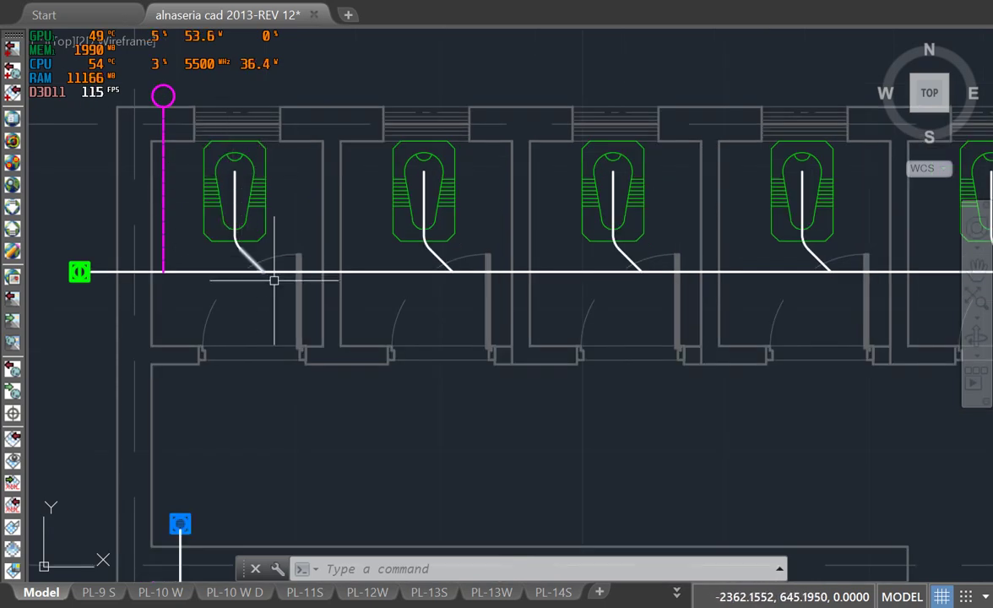
scroll(138, 294, up, 4)
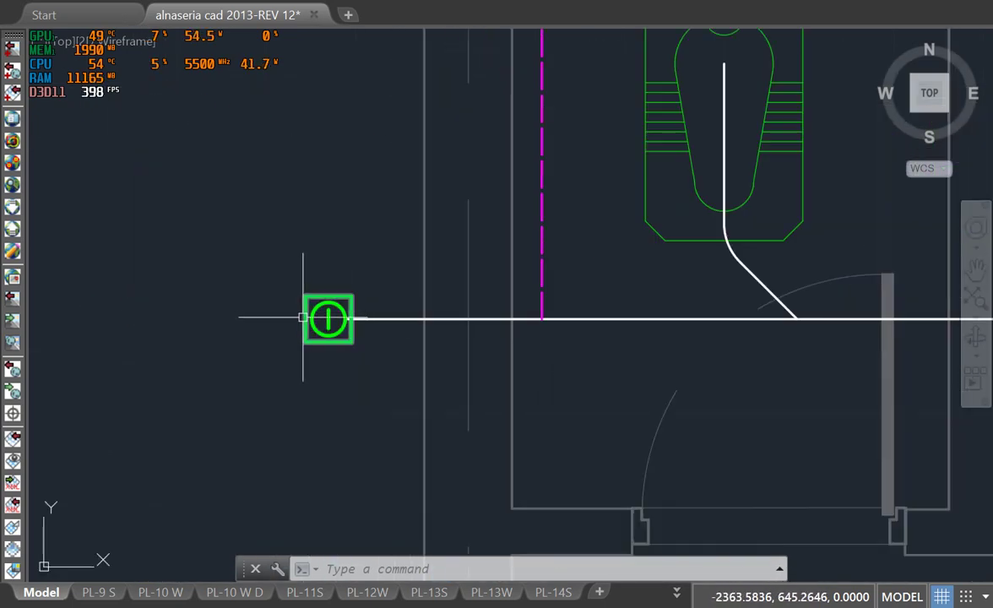
scroll(296, 313, down, 2)
scroll(292, 309, up, 2)
scroll(294, 314, down, 2)
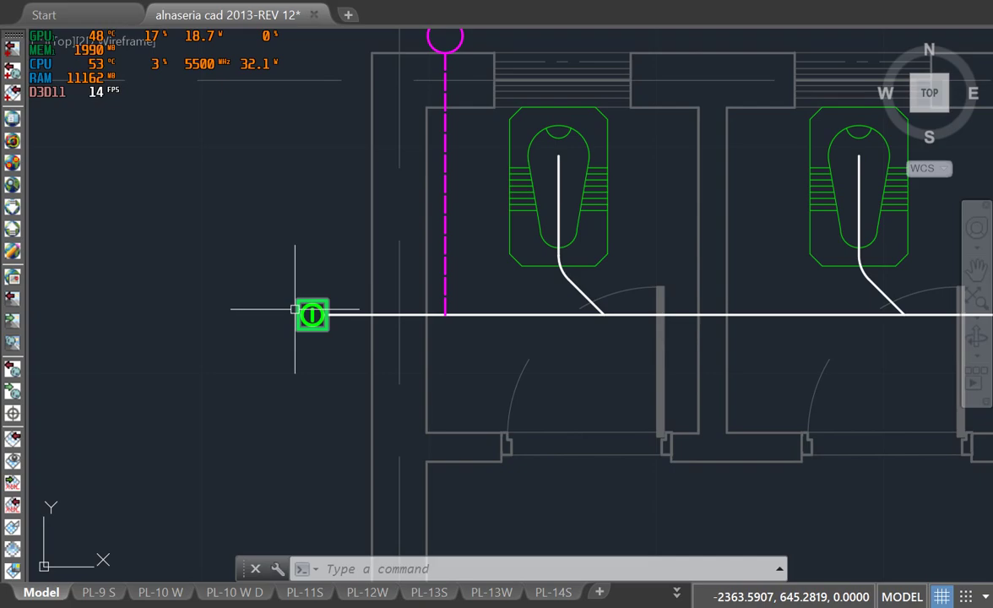
scroll(253, 314, down, 6)
scroll(210, 316, up, 3)
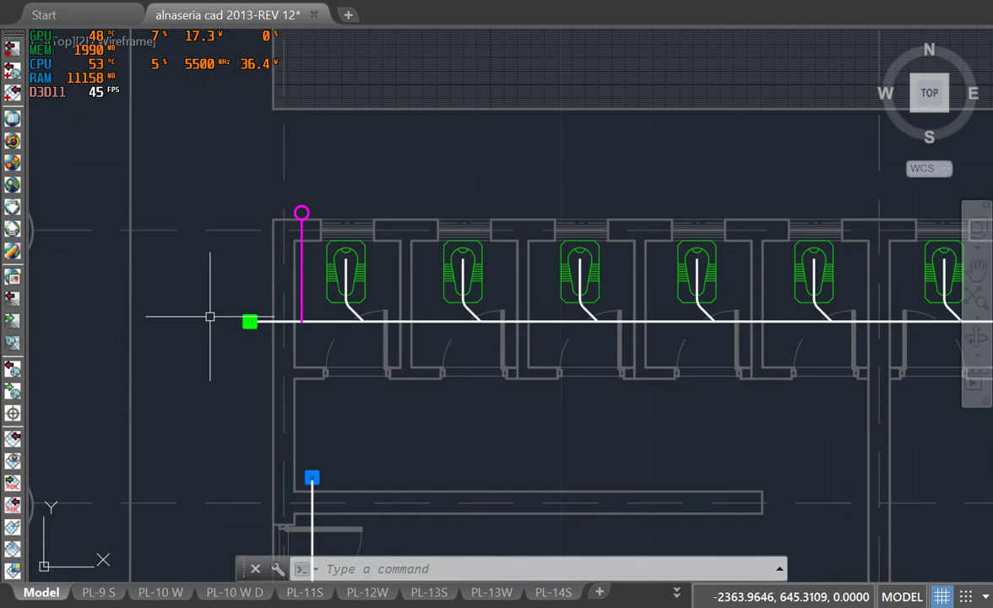
- Inspect the magenta dashed pipe and its circular riser at the mosque's northwest corner, down to the toilet drain line
scroll(210, 317, down, 2)
mouse_move(870, 315)
middle_down()
mouse_move(703, 316)
mouse_move(819, 333)
middle_up()
scroll(182, 325, up, 4)
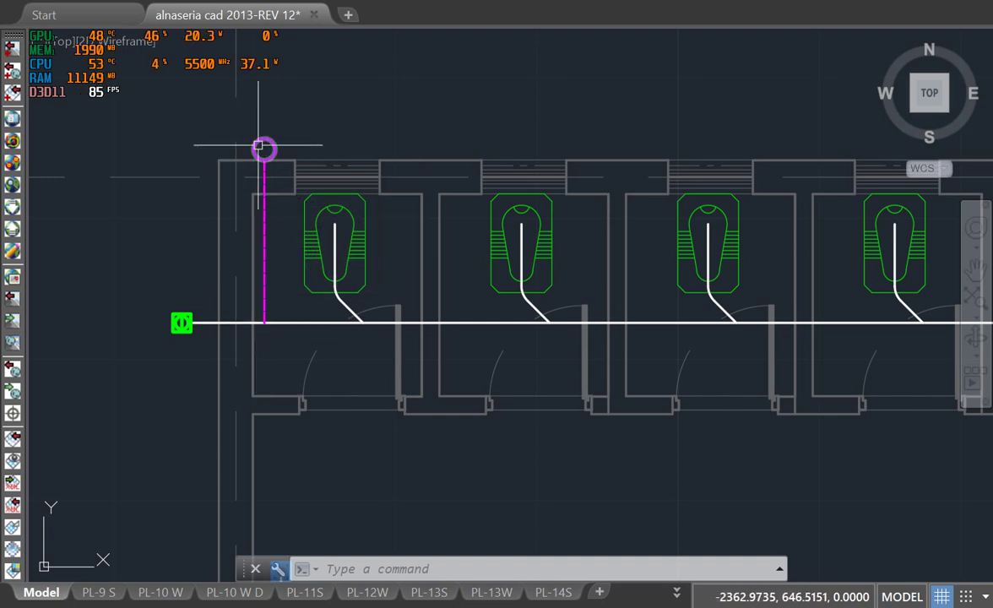
scroll(264, 149, up, 6)
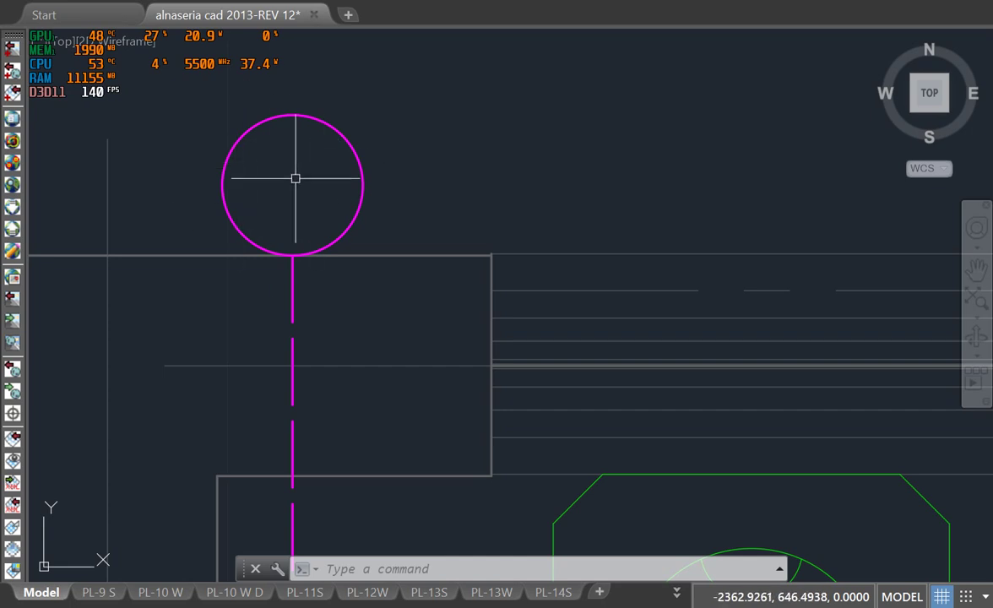
scroll(302, 154, down, 5)
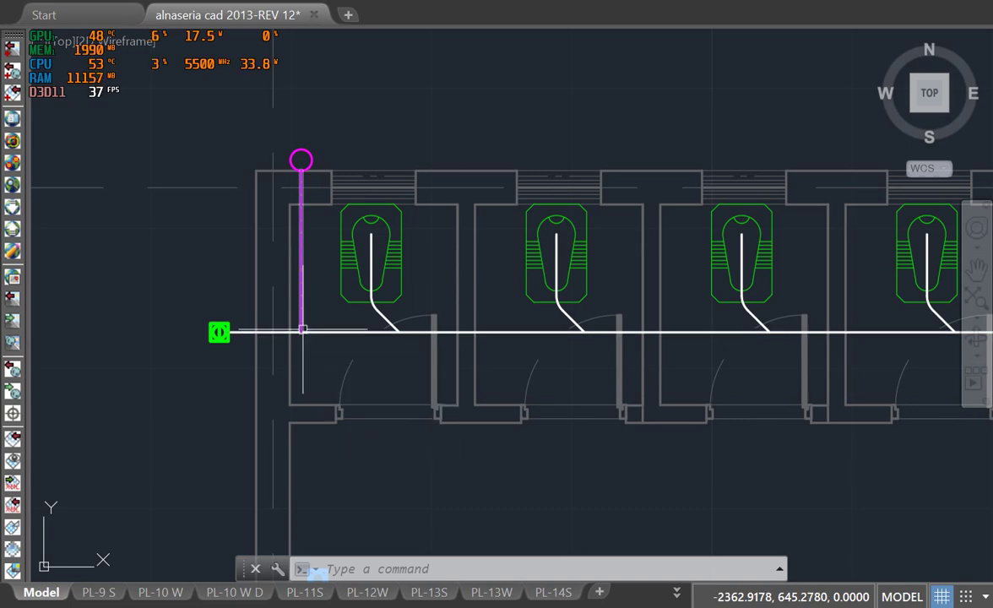
scroll(302, 329, down, 2)
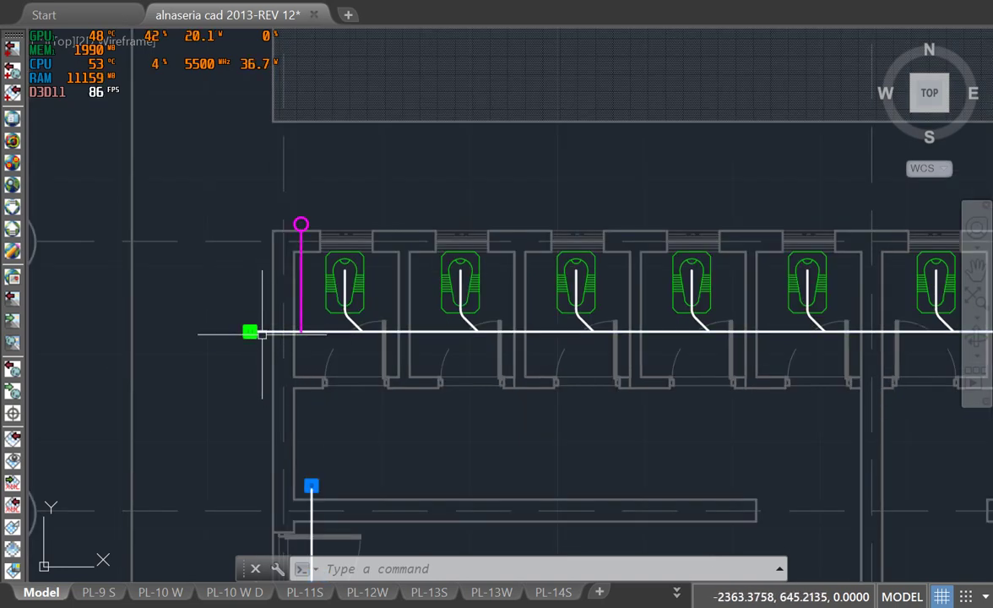
- Measure the mosque's toilet drain line horizontally from the magenta pipe junction to the northern manhole, without placing a dimension
mouse_move(574, 369)
middle_down()
mouse_move(404, 344)
mouse_move(318, 345)
middle_up()
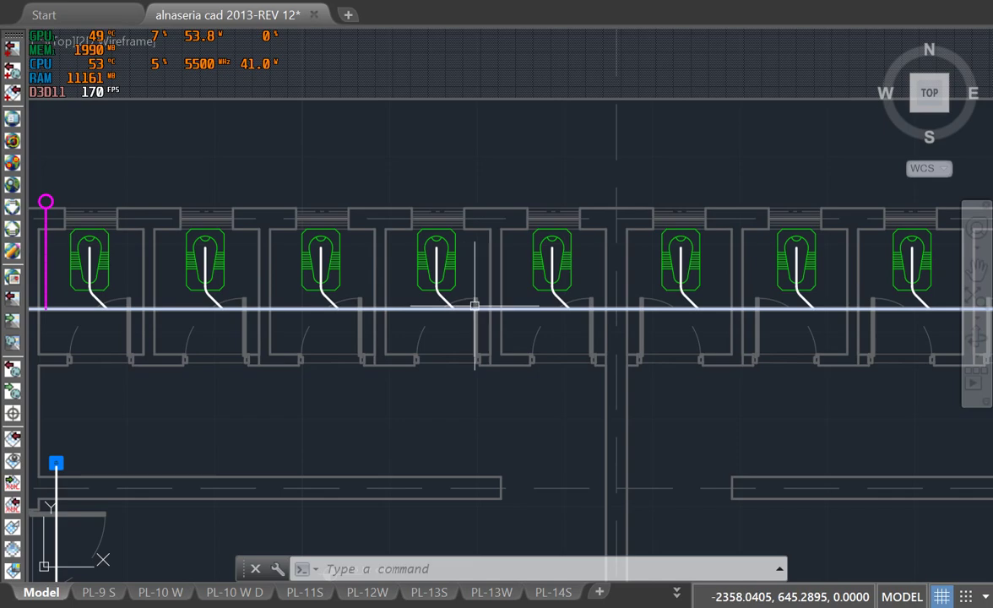
scroll(710, 316, down, 2)
mouse_move(664, 321)
middle_down()
mouse_move(387, 328)
mouse_move(534, 333)
middle_up()
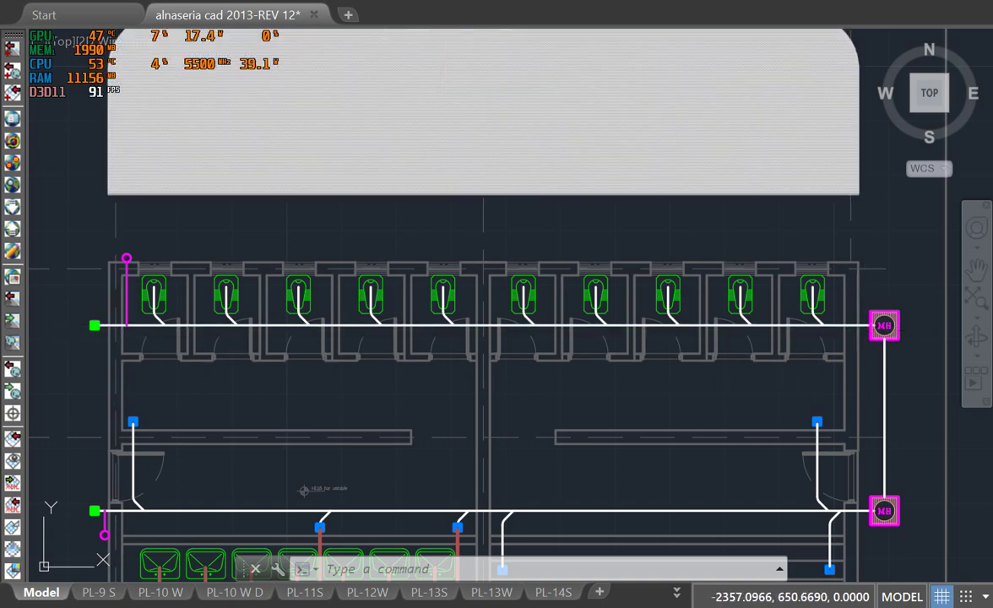
text(dli)
key(Return)
click(127, 325)
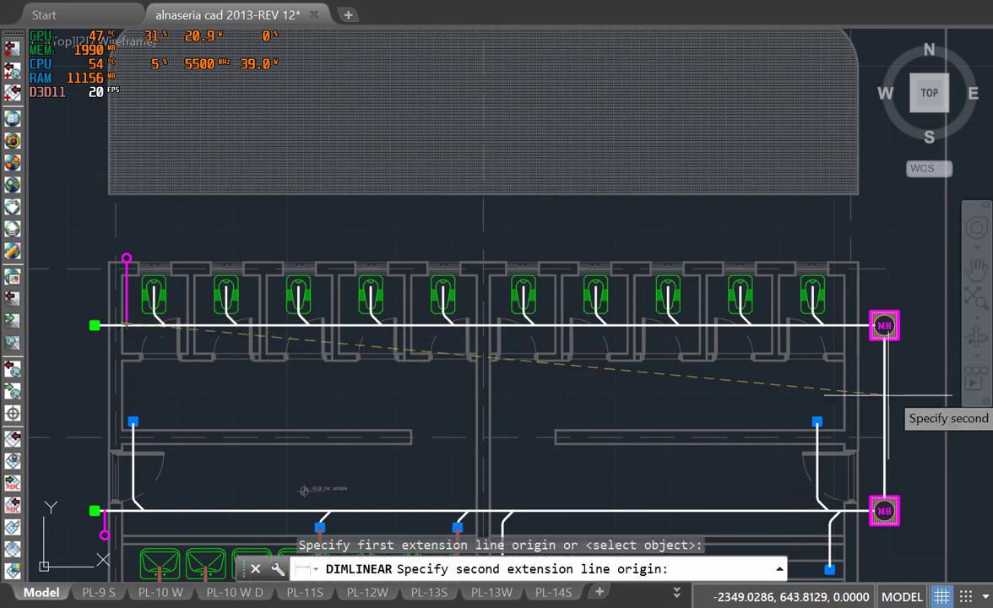
click(884, 325)
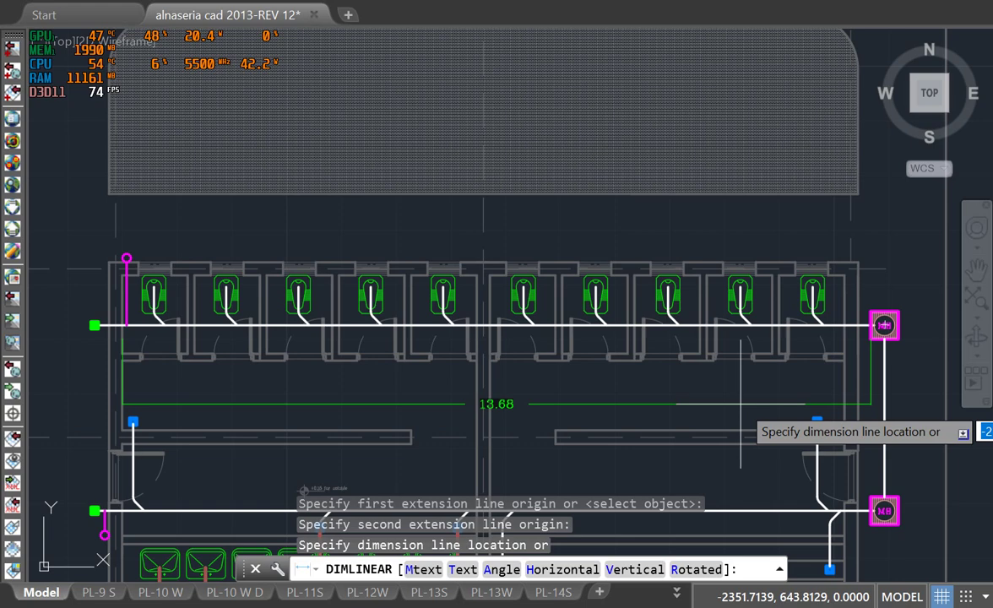
key(Escape)
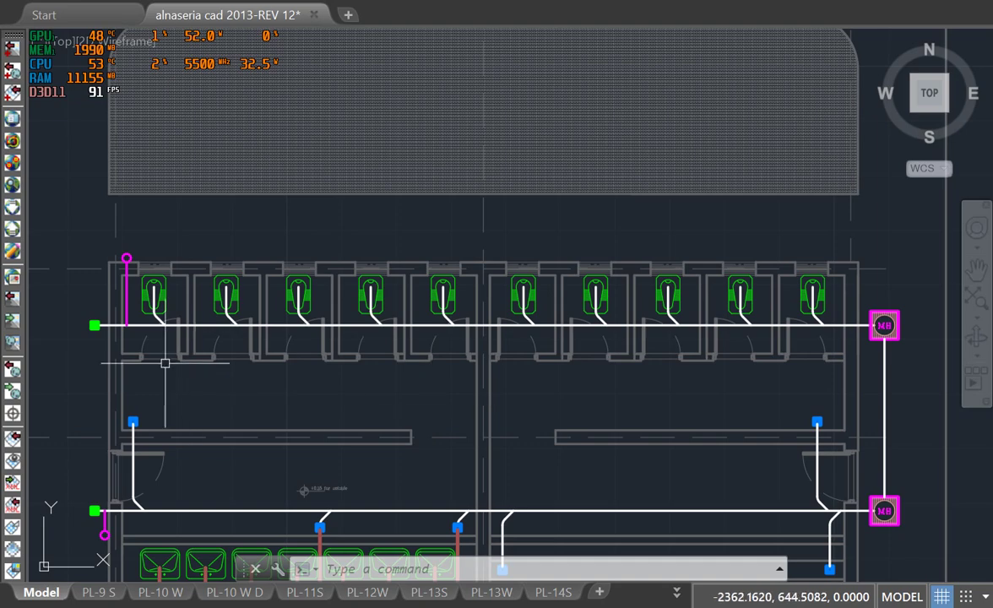
mouse_move(886, 405)
middle_down()
mouse_move(793, 328)
mouse_move(800, 314)
middle_up()
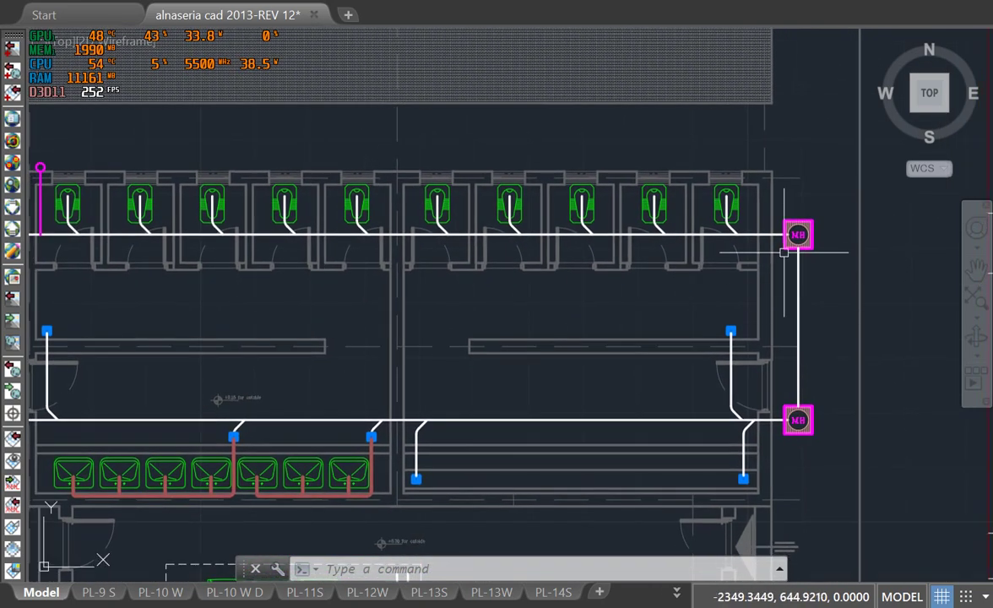
- Examine the two manholes on the mosque's east side and the sewer pipe linking them
scroll(787, 238, up, 2)
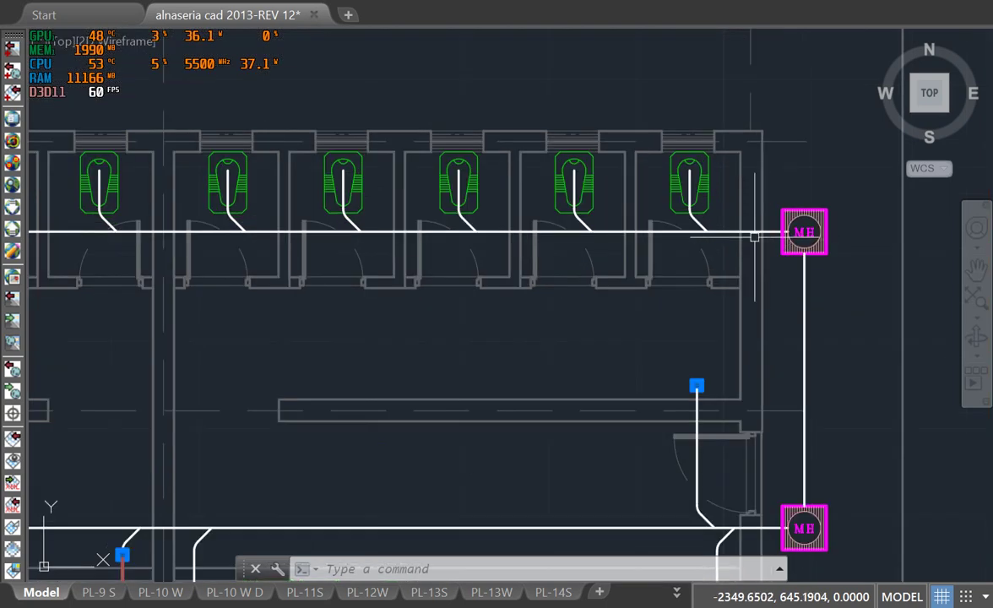
mouse_move(796, 229)
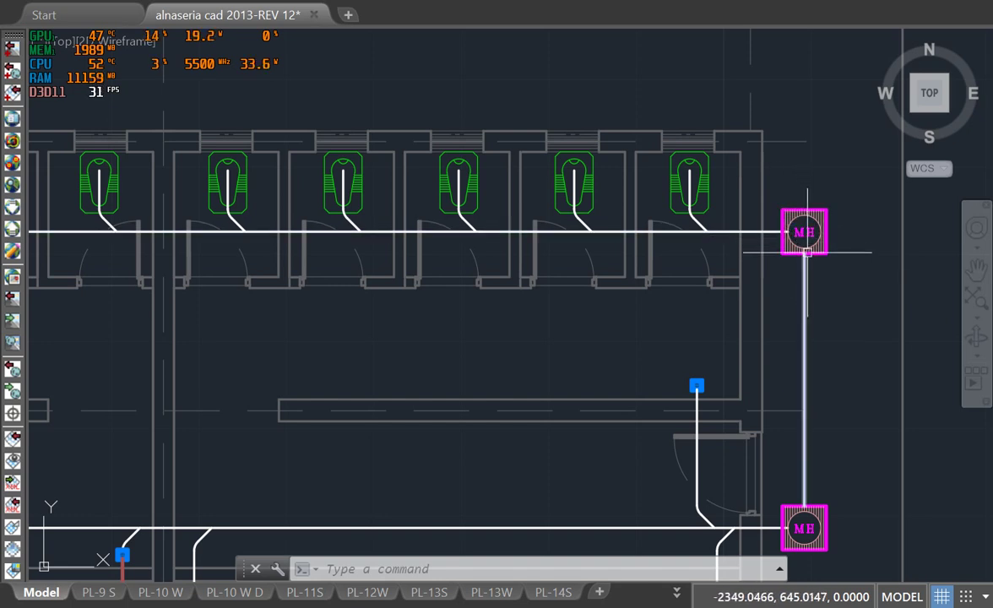
middle_drag(798, 525, 782, 296)
scroll(769, 344, down, 2)
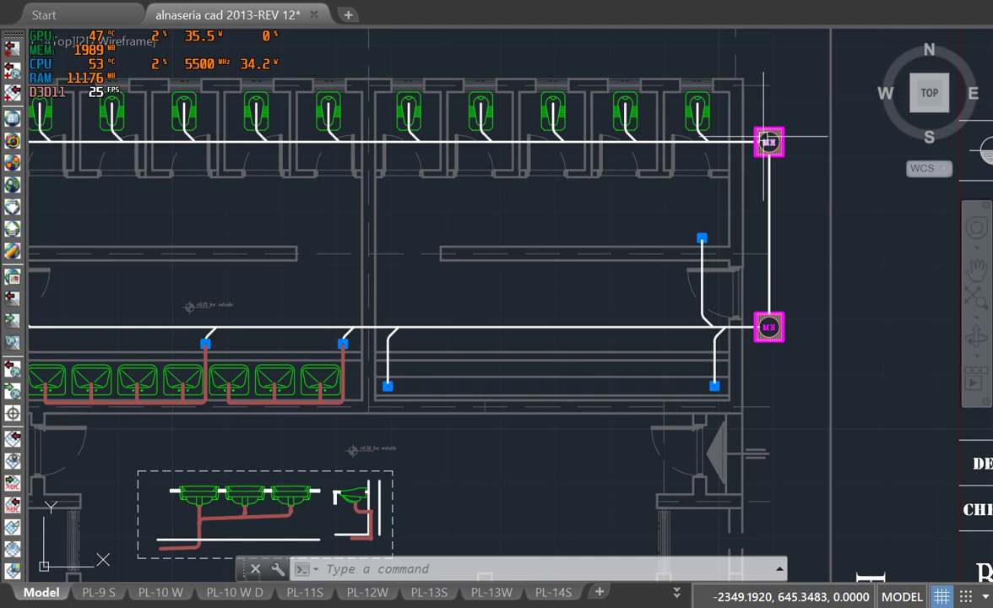
middle_drag(549, 306, 652, 357)
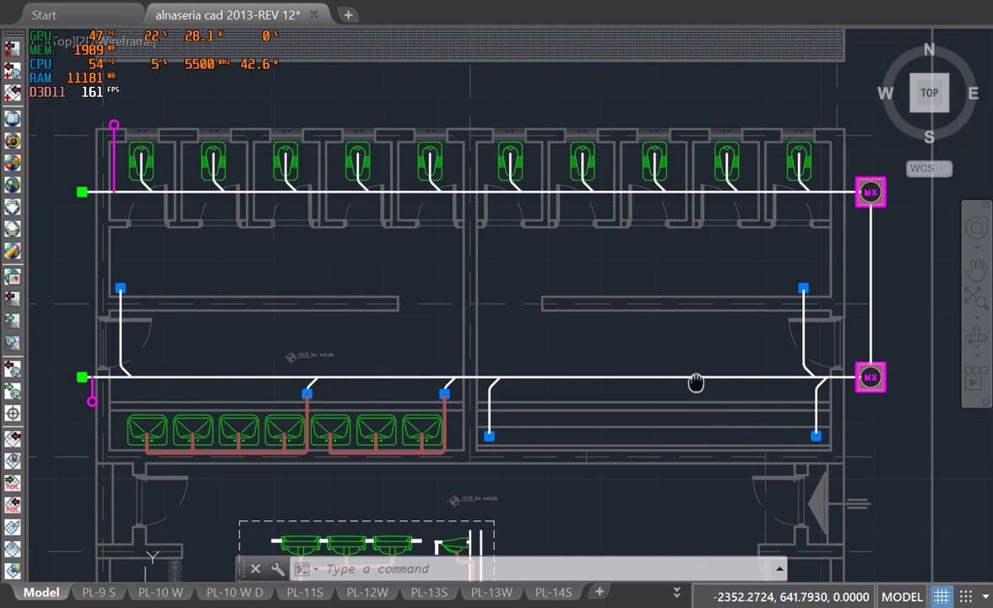
- Inspect the floor drain near the mosque's west door and its branch down to the southern drain line
scroll(86, 307, up, 2)
scroll(86, 307, up, 3)
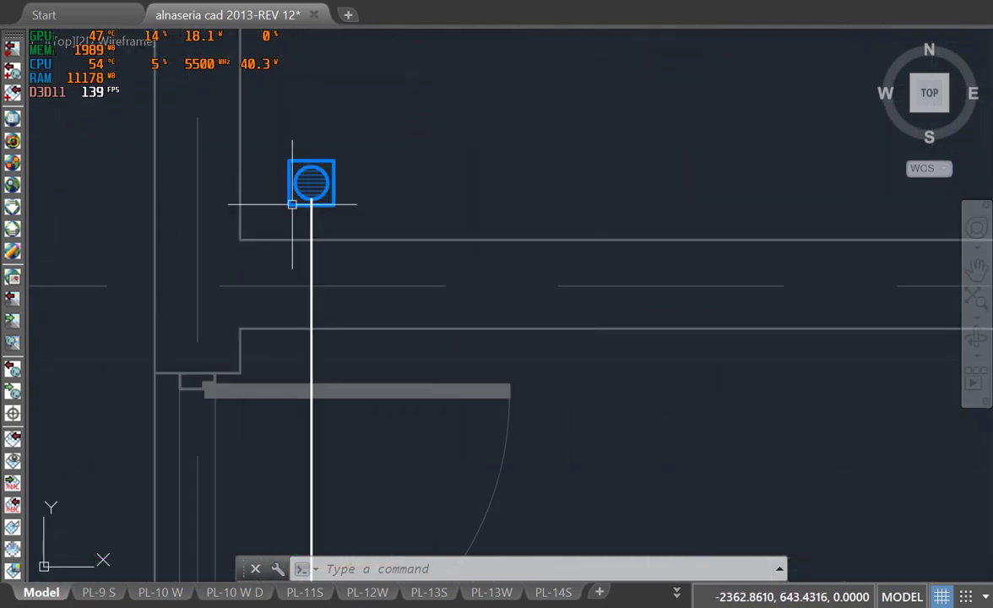
scroll(287, 169, up, 2)
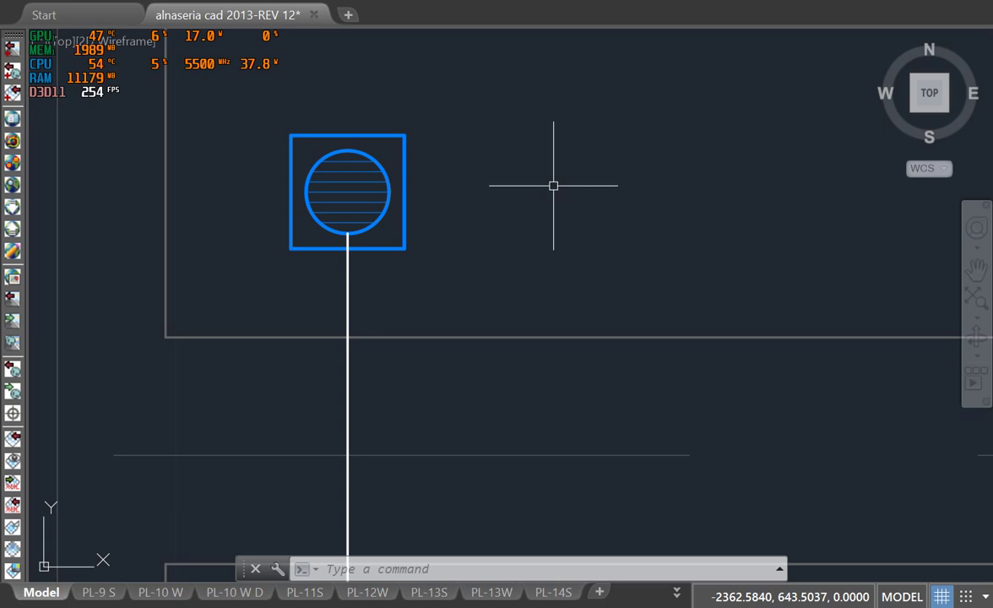
scroll(421, 199, down, 3)
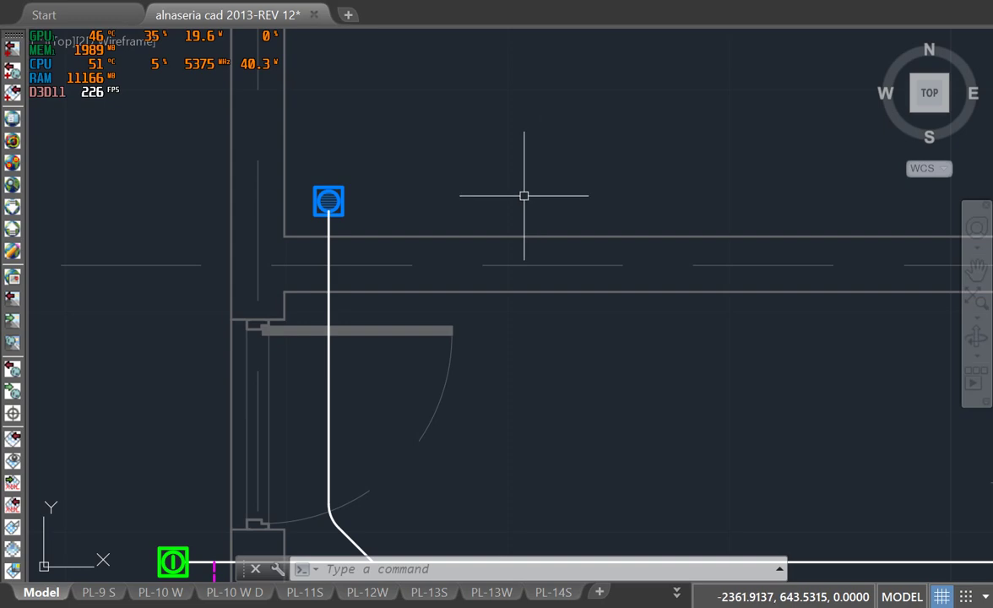
scroll(483, 159, down, 3)
middle_drag(503, 153, 251, 277)
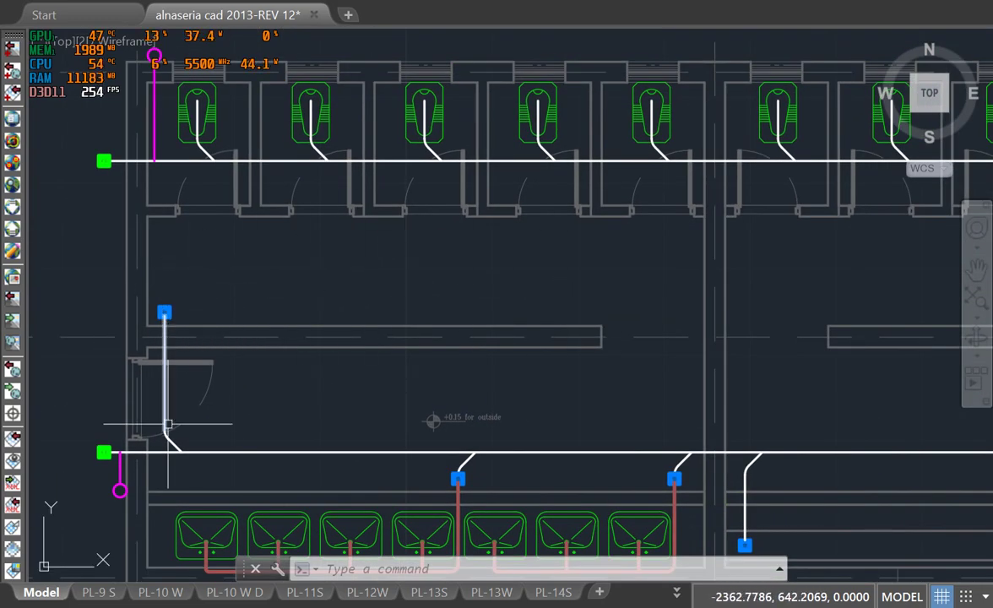
mouse_move(606, 436)
middle_down()
mouse_move(472, 308)
mouse_move(388, 327)
middle_up()
scroll(388, 326, down, 2)
middle_drag(445, 304, 428, 320)
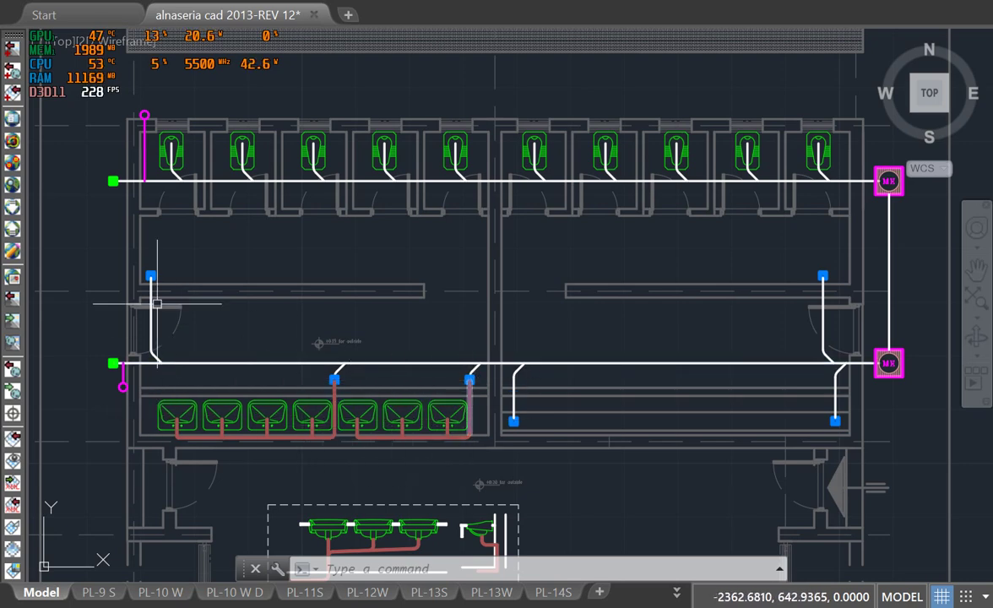
- Examine the washbasins' red waste pipes and the floor drains connecting them to the southern drain line
scroll(181, 443, up, 4)
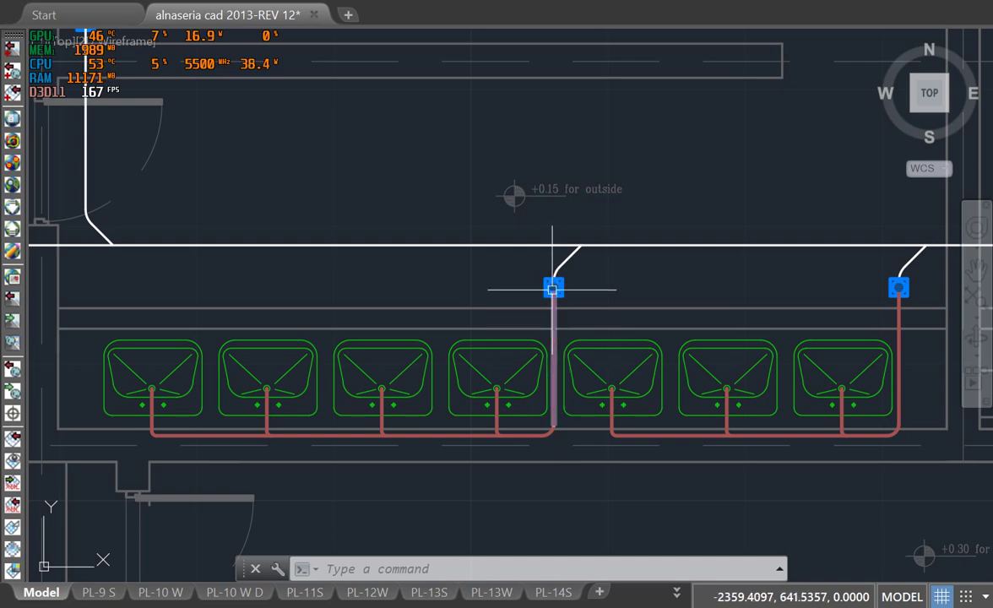
middle_drag(552, 283, 461, 304)
scroll(472, 290, down, 4)
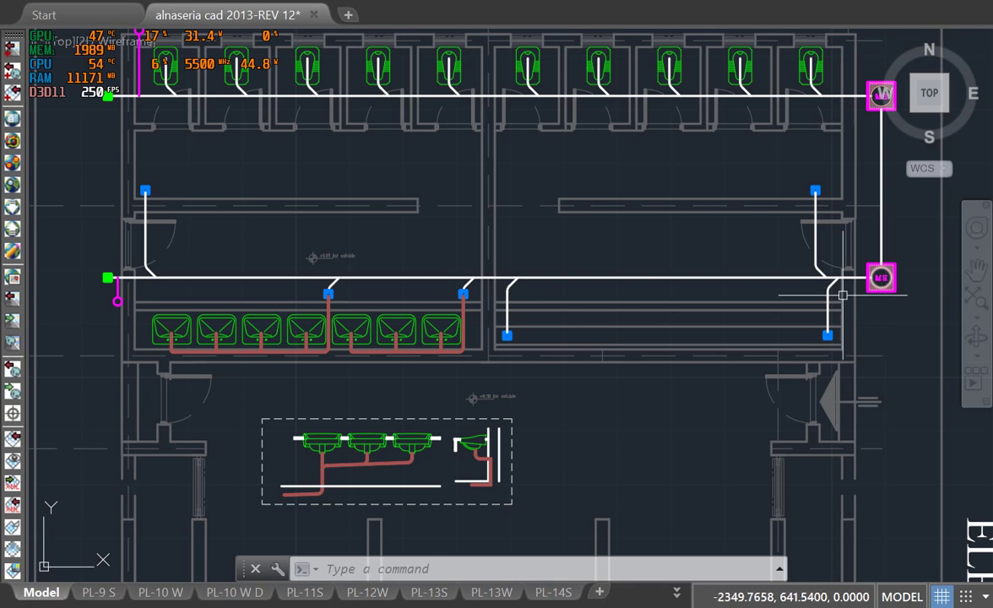
- Study the dashed-frame washbasin detail, comparing its waste piping in elevation and side view with the plan
scroll(291, 494, up, 6)
scroll(320, 414, down, 3)
mouse_move(534, 348)
middle_down()
mouse_move(440, 348)
mouse_move(505, 347)
middle_up()
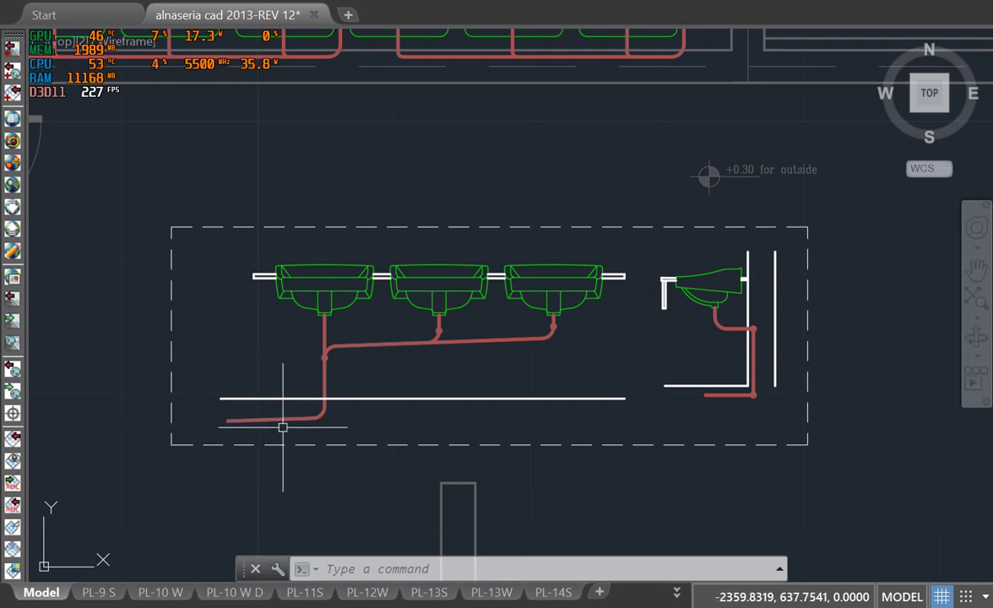
scroll(179, 424, down, 5)
scroll(445, 426, up, 6)
scroll(350, 394, up, 7)
scroll(414, 301, down, 4)
scroll(414, 301, down, 7)
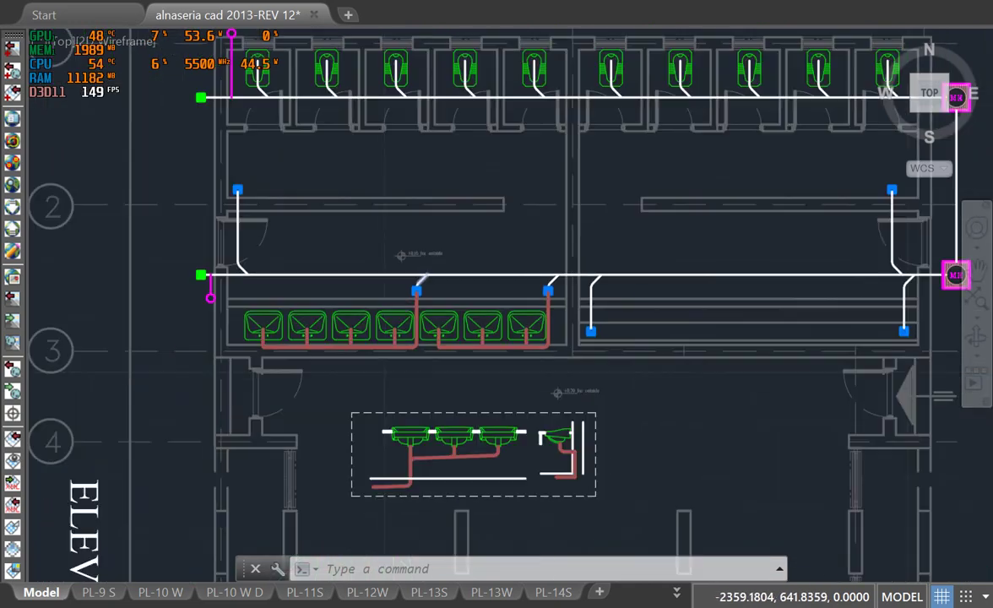
- Review the mosque's roof drainage plan with its slope arrows and four rainwater outlets
middle_drag(397, 293, 530, 333)
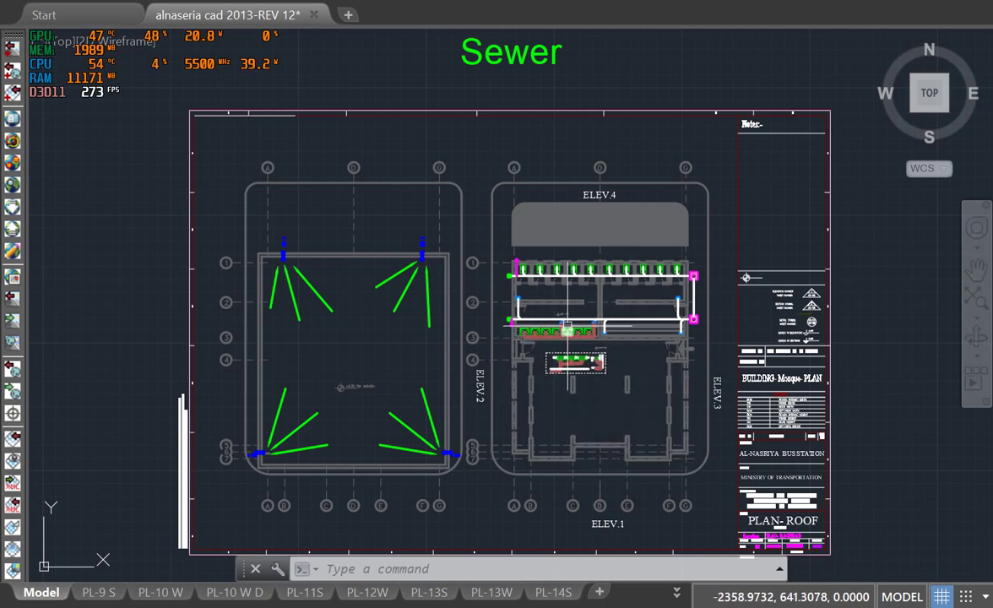
scroll(304, 374, up, 4)
middle_drag(310, 370, 452, 277)
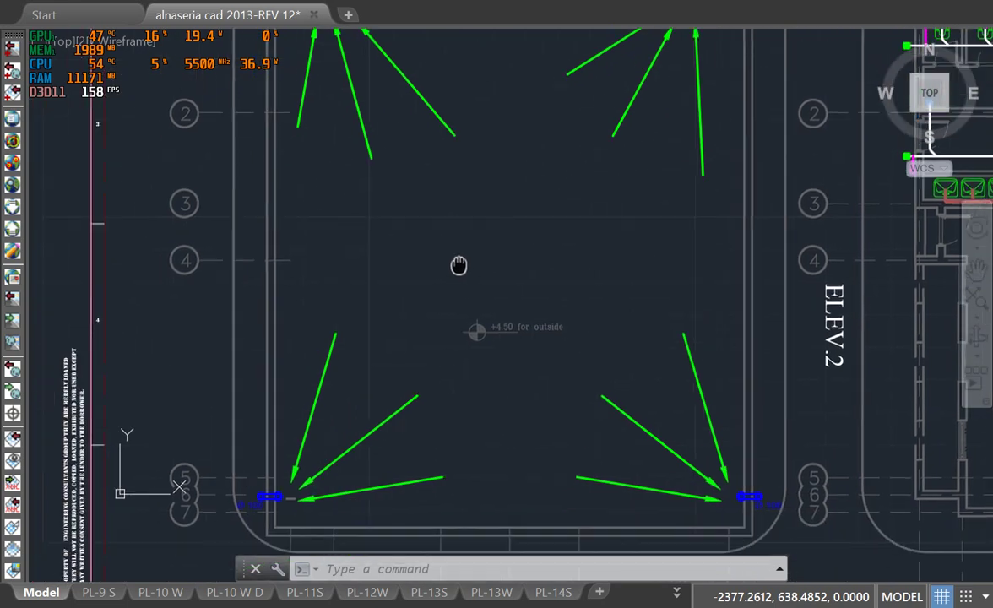
scroll(359, 358, down, 2)
middle_drag(421, 244, 391, 301)
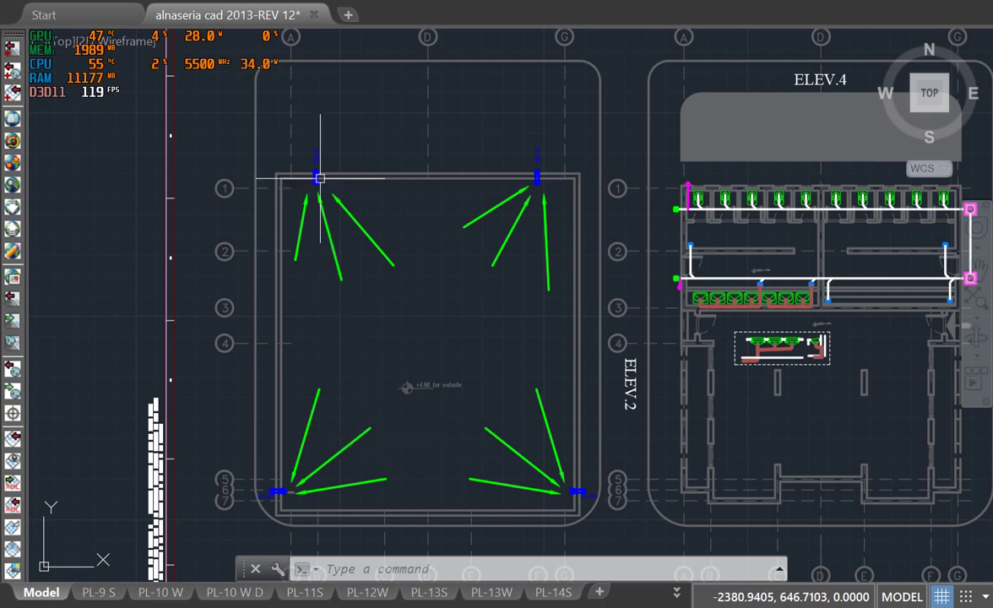
- Examine the roof's northwest rainwater outlet, its pipe size label and the slope arrows along the north edge
scroll(321, 179, up, 7)
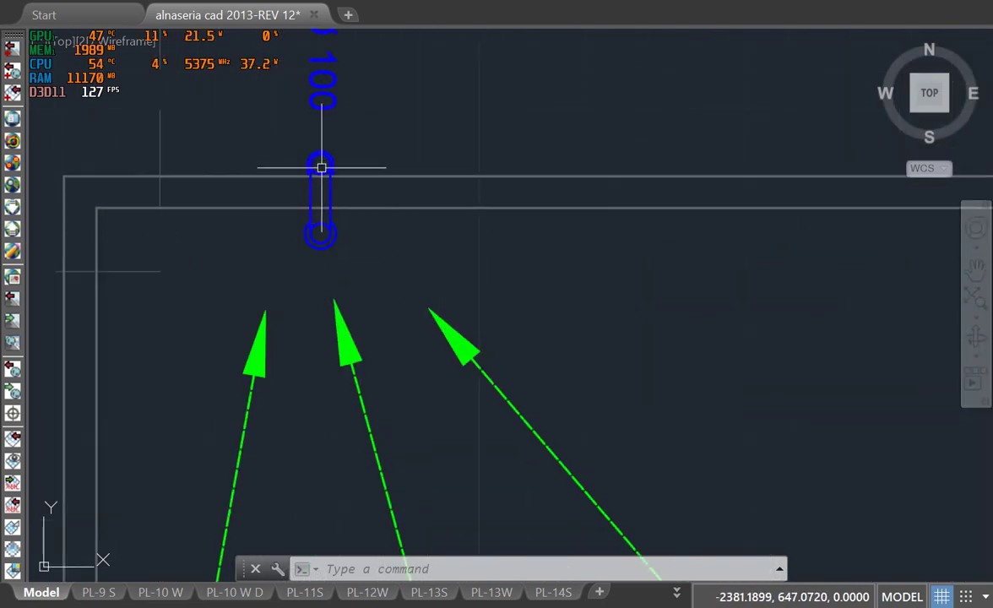
scroll(321, 167, down, 5)
scroll(317, 149, up, 6)
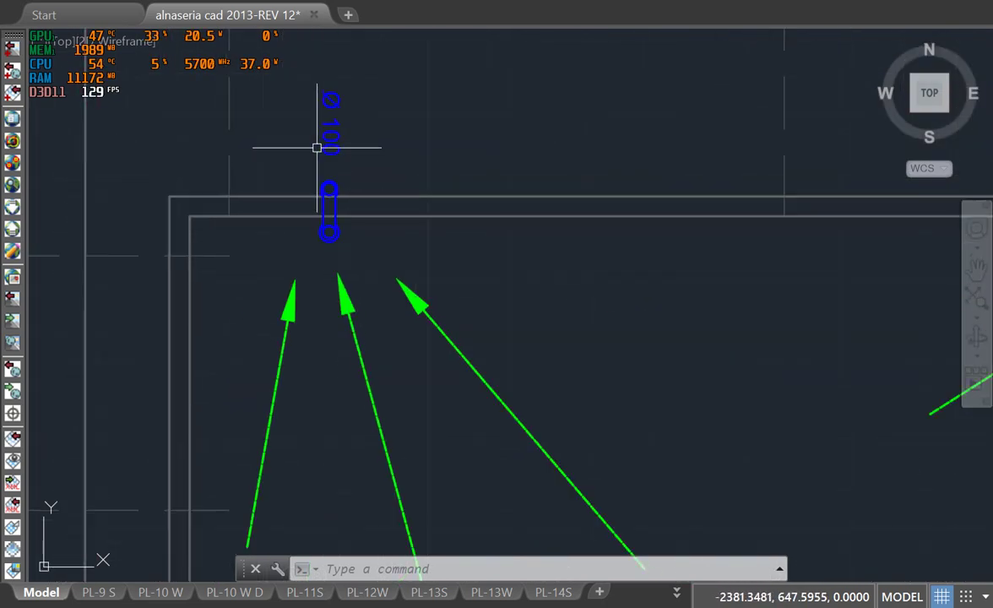
scroll(336, 111, down, 6)
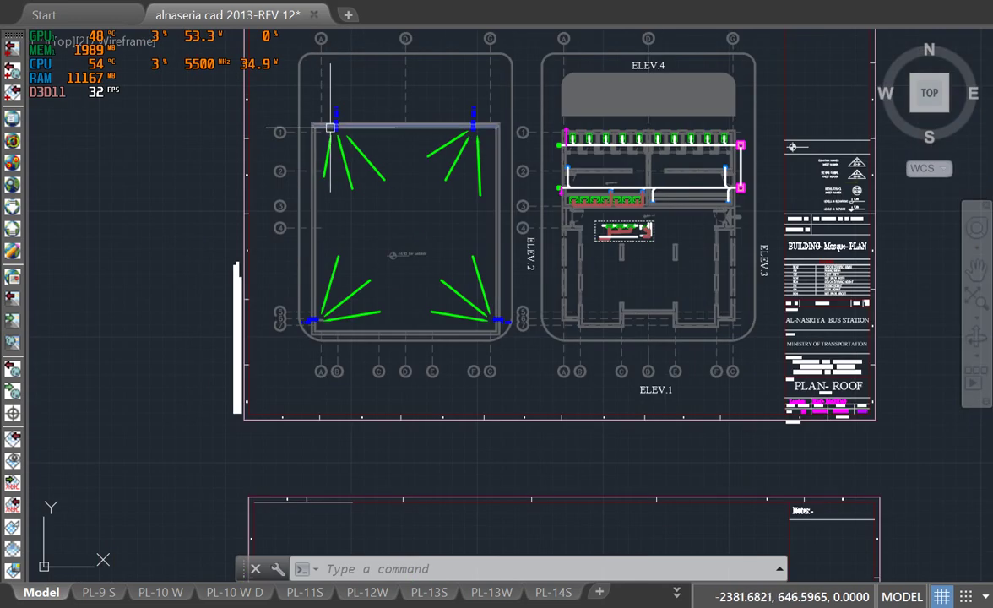
scroll(344, 137, up, 2)
middle_drag(408, 148, 333, 216)
scroll(297, 212, up, 2)
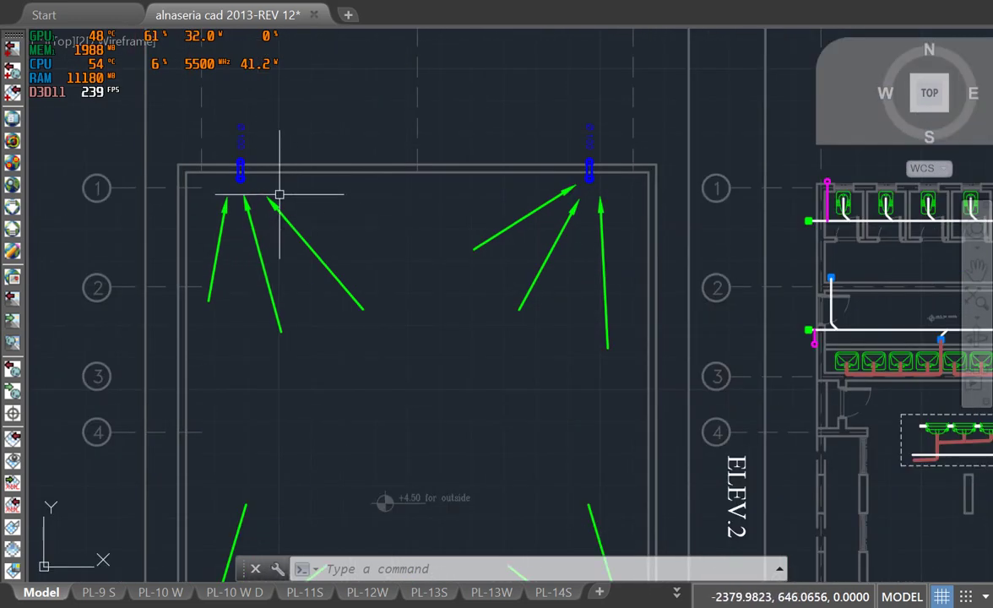
scroll(256, 180, down, 2)
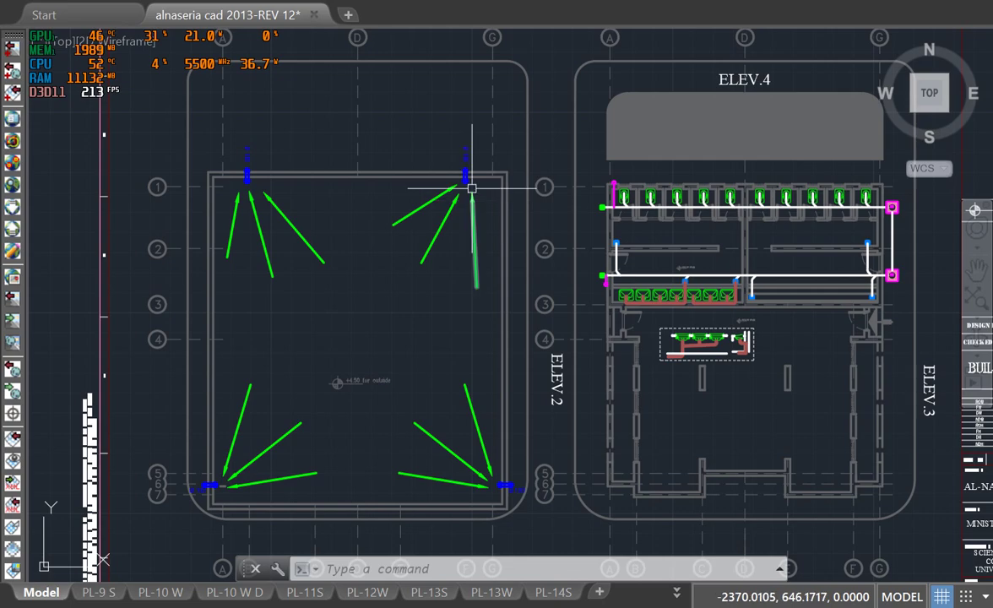
- Look over the mosque's water supply sheet beside its sewer sheet
scroll(482, 203, down, 6)
mouse_move(476, 209)
middle_down()
mouse_move(493, 226)
mouse_move(654, 241)
middle_up()
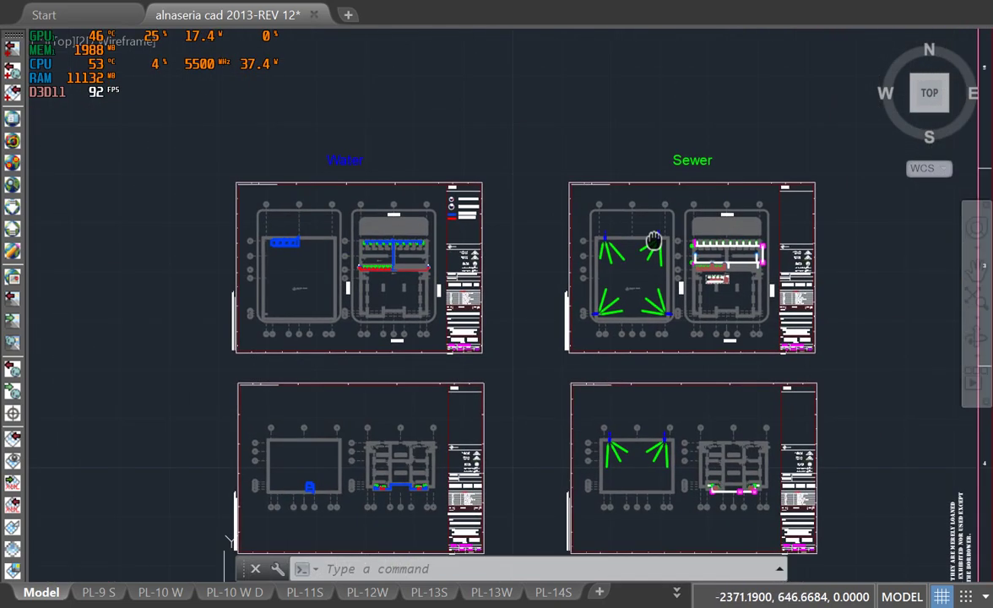
scroll(372, 249, up, 5)
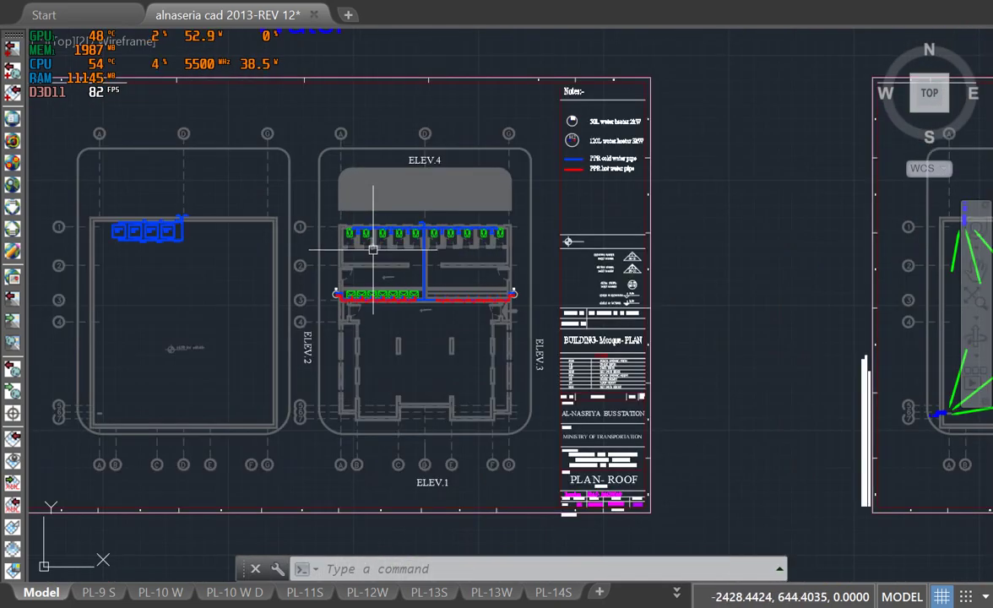
scroll(372, 249, up, 2)
scroll(374, 252, down, 6)
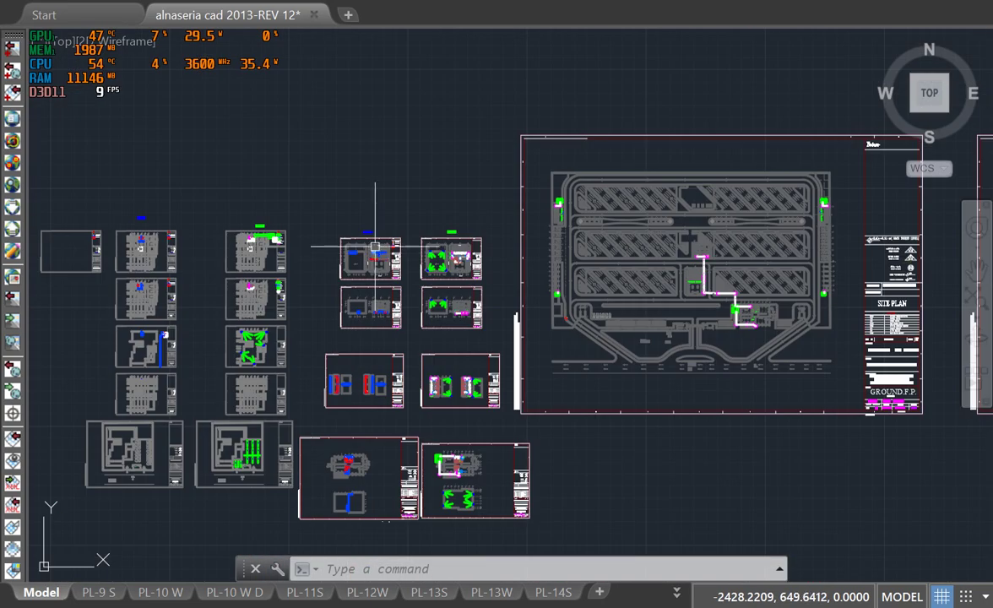
- Inspect the water supply pipe and its size label where it reaches the mosque's north wall on the site water plan
middle_drag(365, 255, 155, 312)
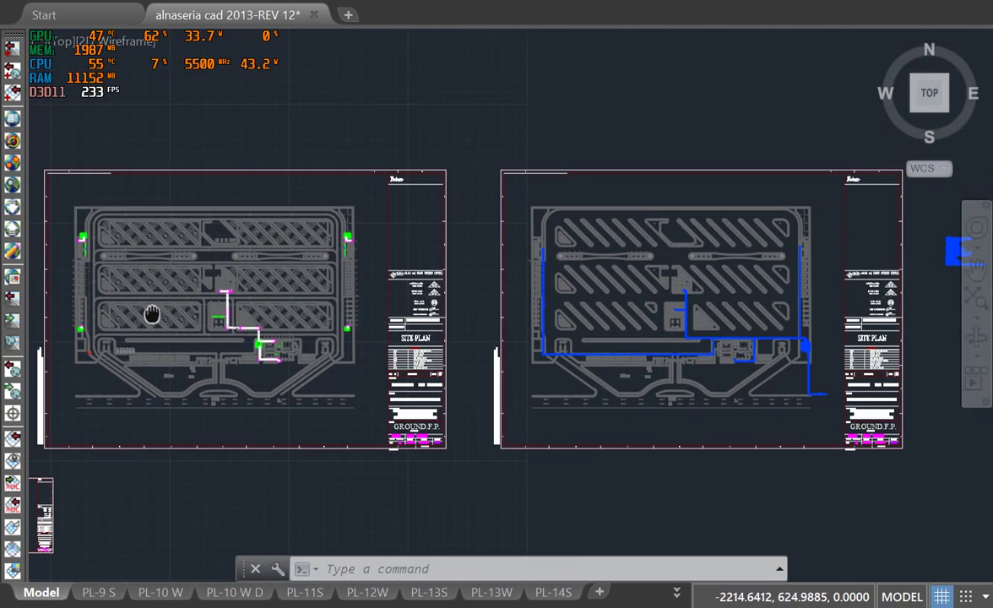
scroll(726, 296, up, 8)
scroll(822, 306, up, 3)
scroll(844, 301, down, 2)
scroll(891, 287, up, 3)
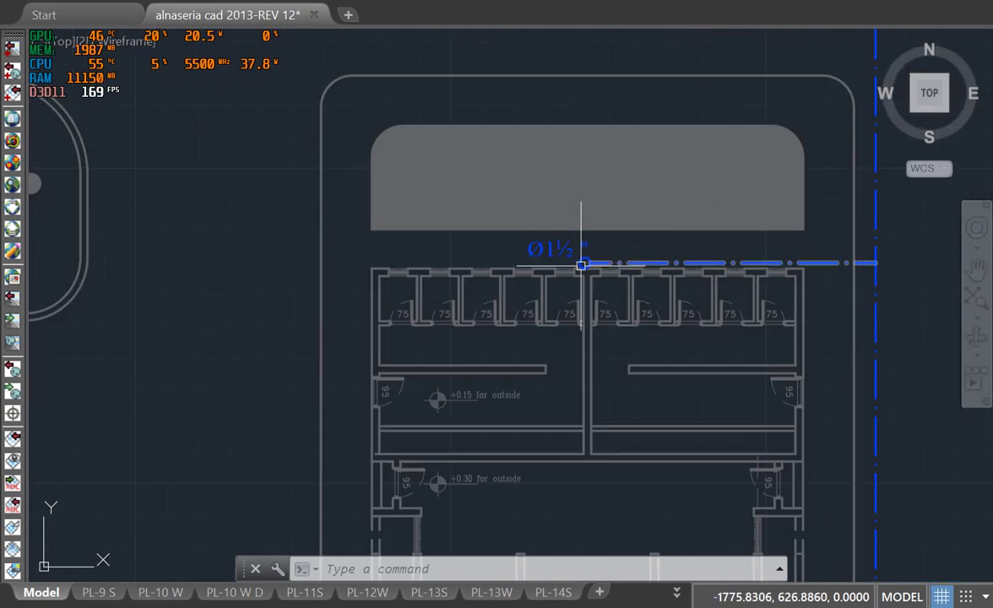
scroll(574, 262, up, 4)
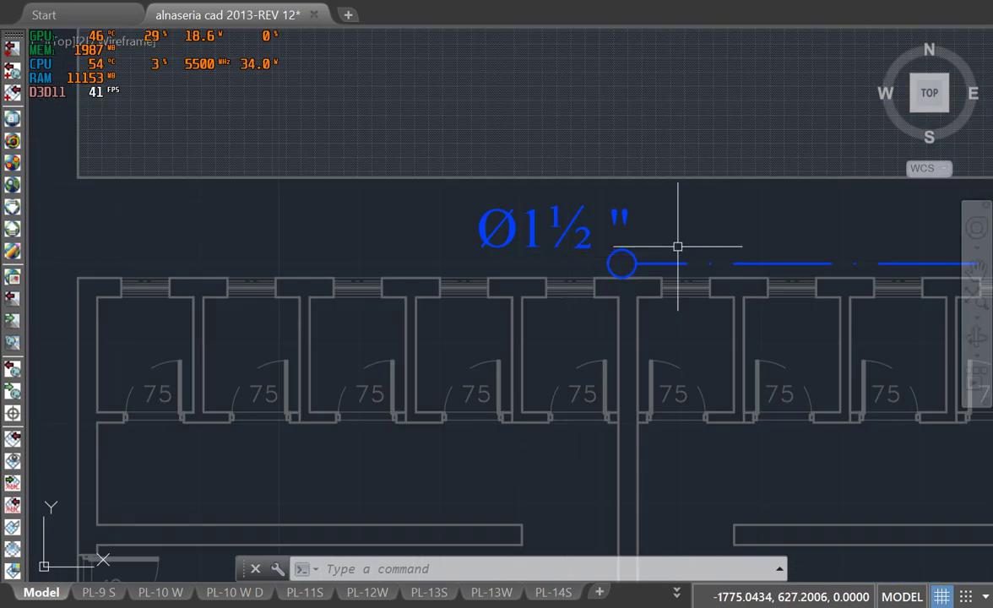
scroll(596, 236, down, 2)
scroll(604, 246, down, 6)
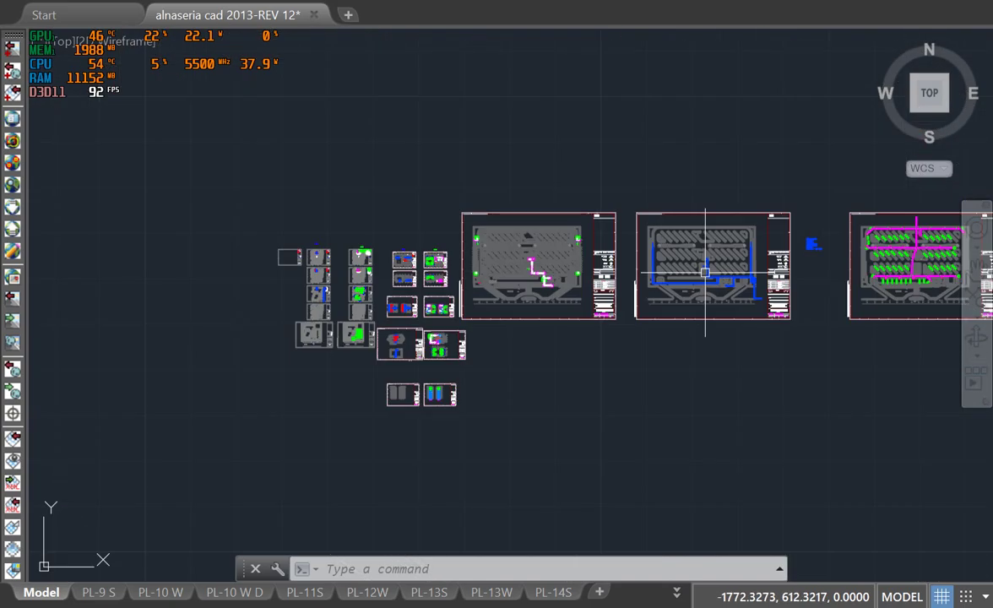
- Compare the tank location on the mosque's roof water plan with the outlets on its roof drainage plan
scroll(401, 265, up, 2)
scroll(401, 265, up, 9)
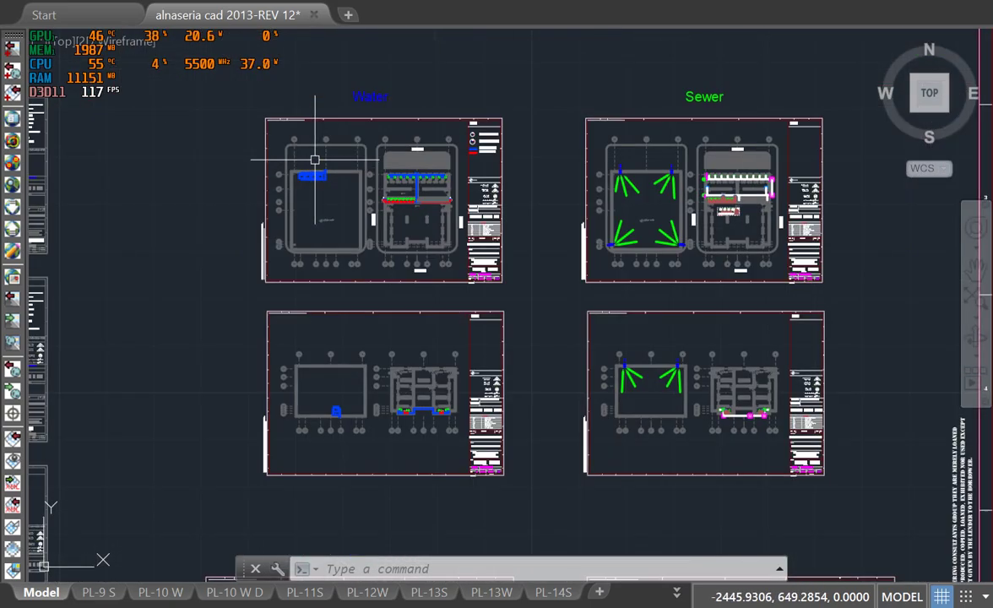
middle_drag(386, 251, 275, 301)
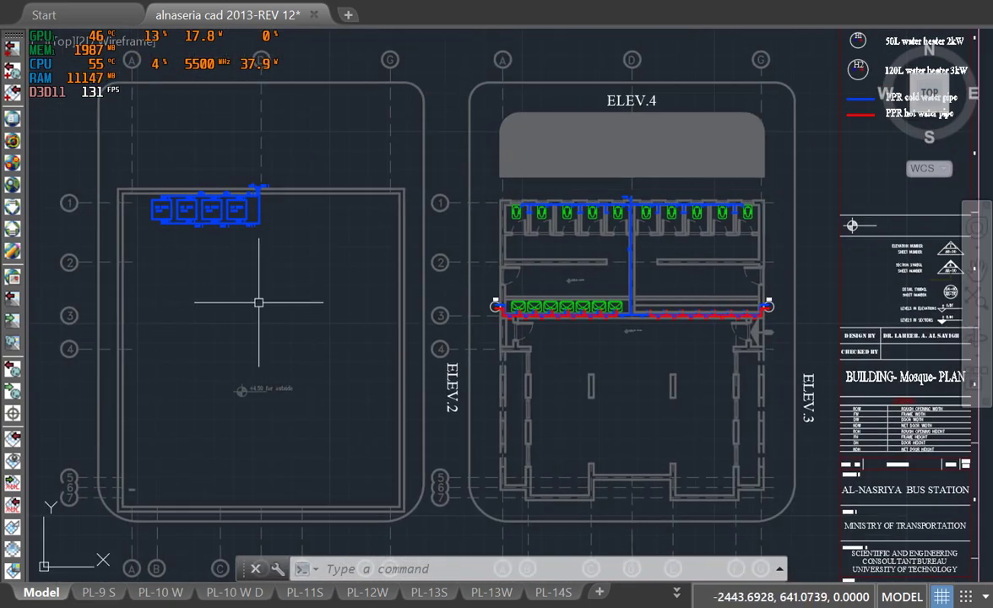
scroll(214, 279, down, 2)
scroll(228, 278, up, 2)
middle_drag(970, 279, 171, 214)
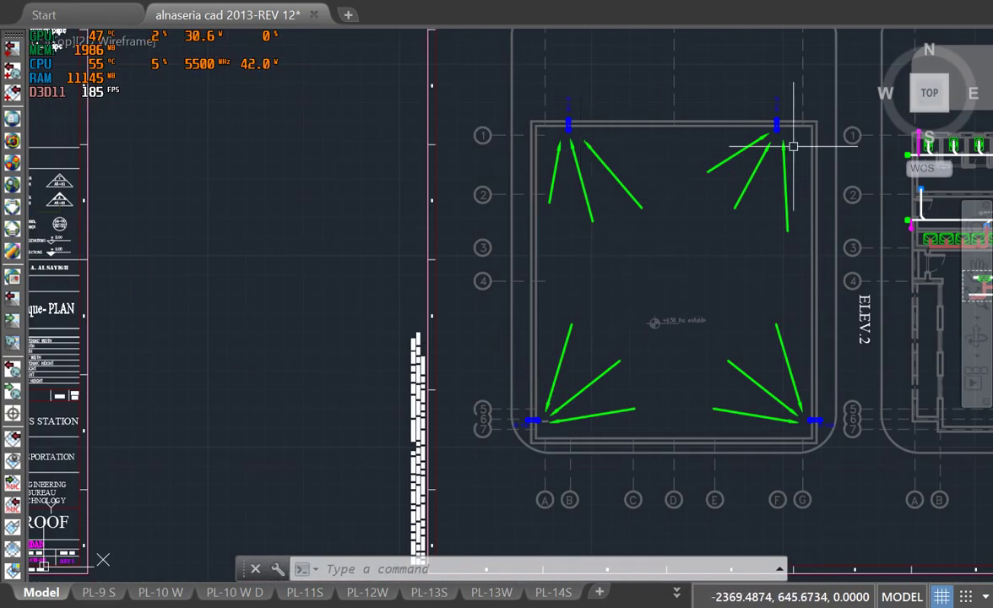
mouse_move(184, 253)
middle_down()
mouse_move(326, 277)
mouse_move(941, 296)
middle_up()
mouse_move(262, 260)
middle_down()
mouse_move(681, 287)
mouse_move(682, 268)
middle_up()
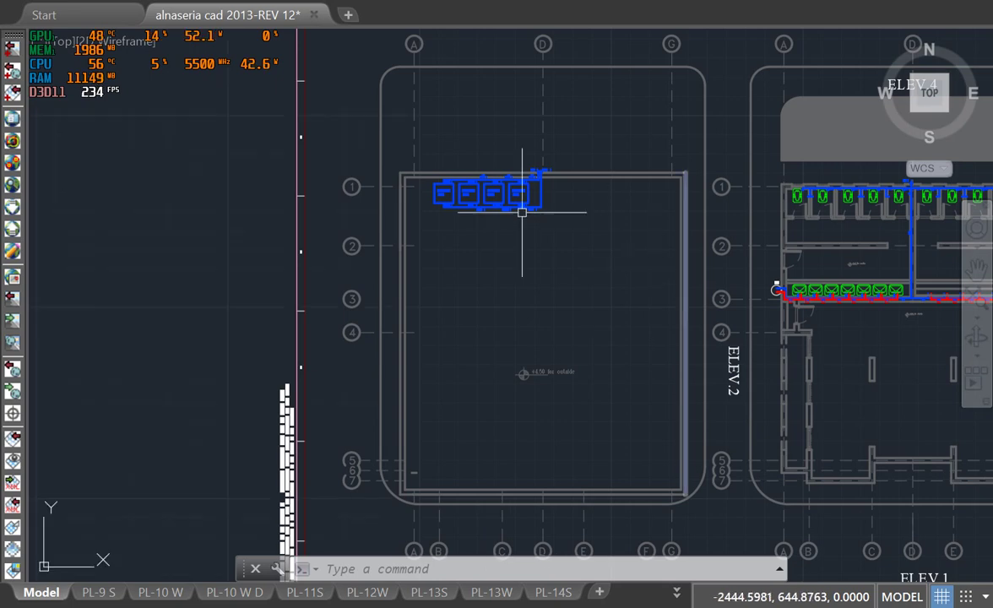
- Examine the four steel roof tanks, their inlet and outlet pipe sizes, and the risers at the north wall
scroll(493, 179, up, 5)
scroll(493, 177, up, 2)
middle_drag(494, 156, 492, 221)
scroll(332, 264, down, 2)
scroll(330, 265, up, 2)
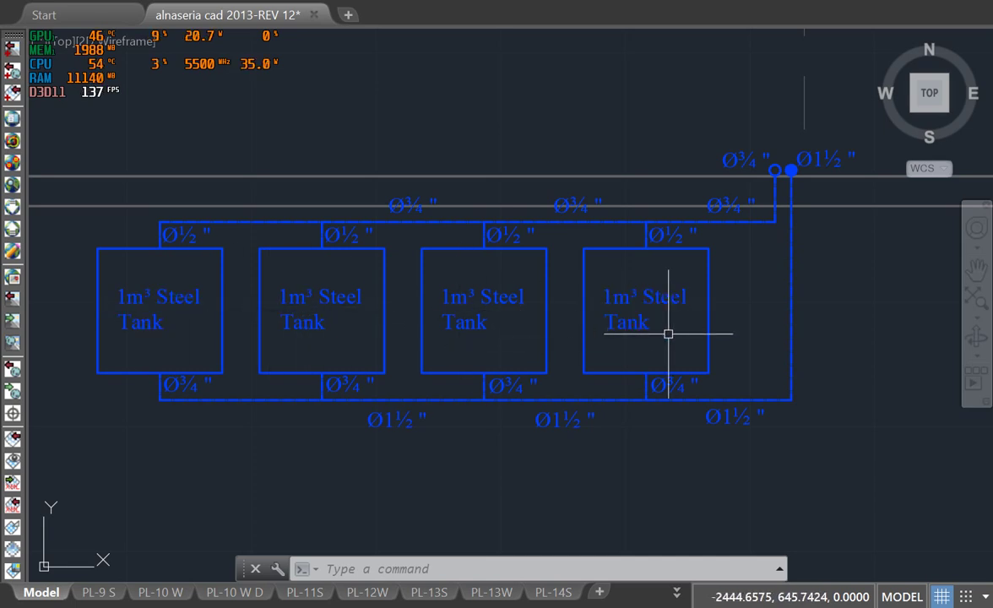
mouse_move(503, 299)
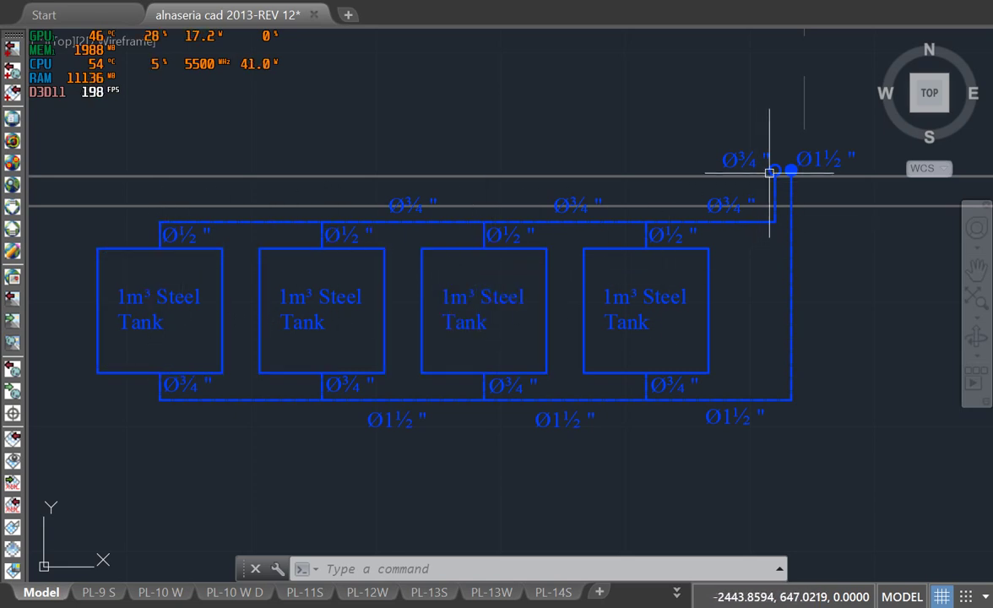
mouse_move(773, 169)
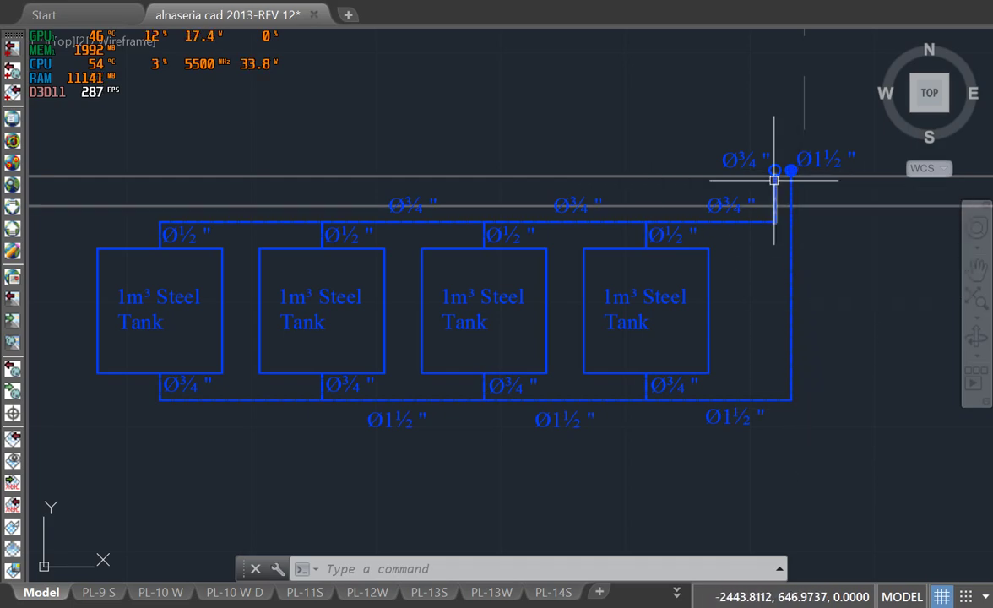
- Follow the Ø1½" riser from the roof tanks to the mosque's ground plan and examine the branch pipes and sizes at the toilets
scroll(563, 159, down, 5)
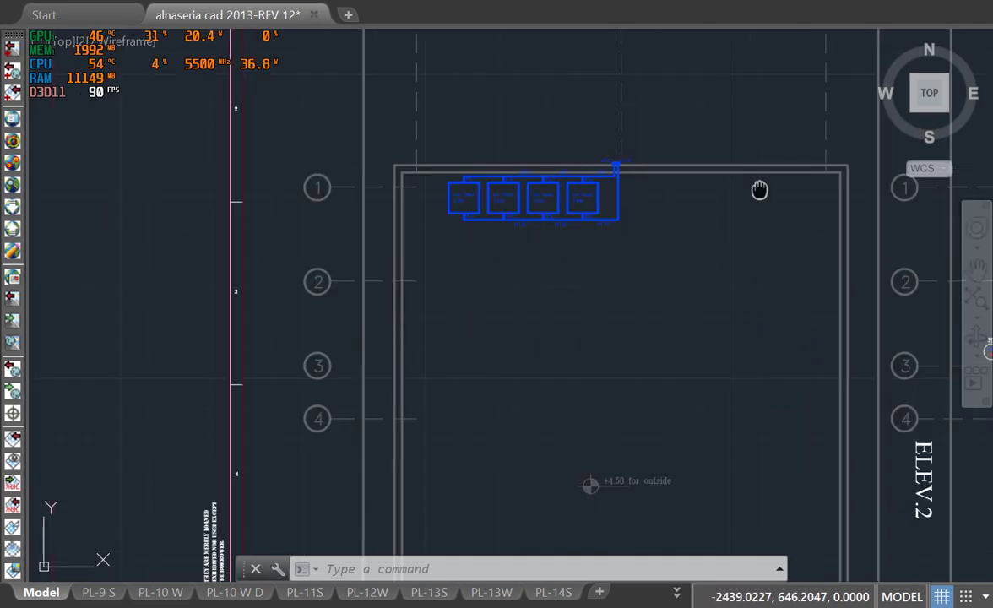
middle_drag(760, 185, 217, 228)
scroll(687, 223, up, 14)
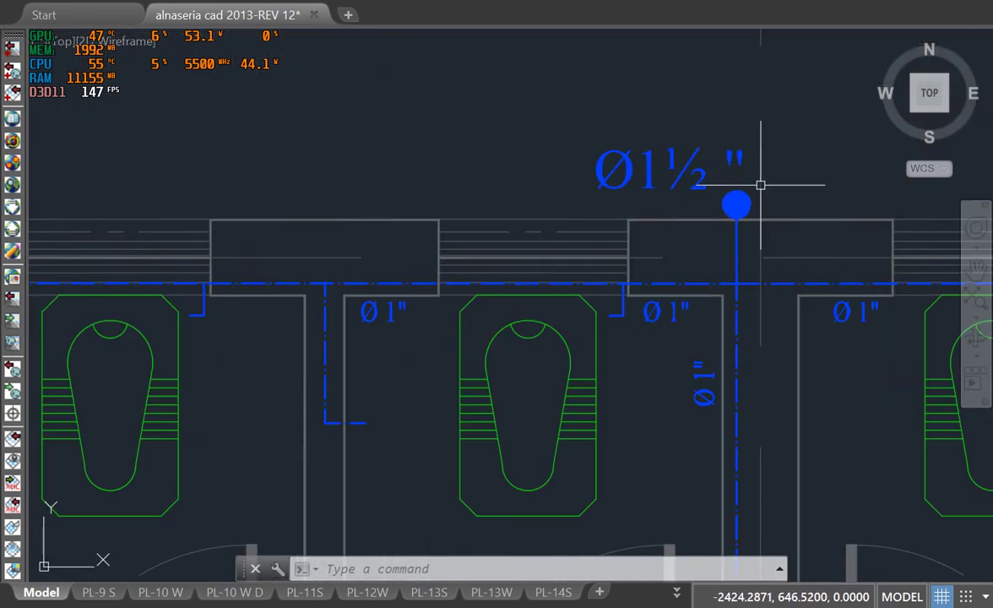
scroll(675, 194, down, 8)
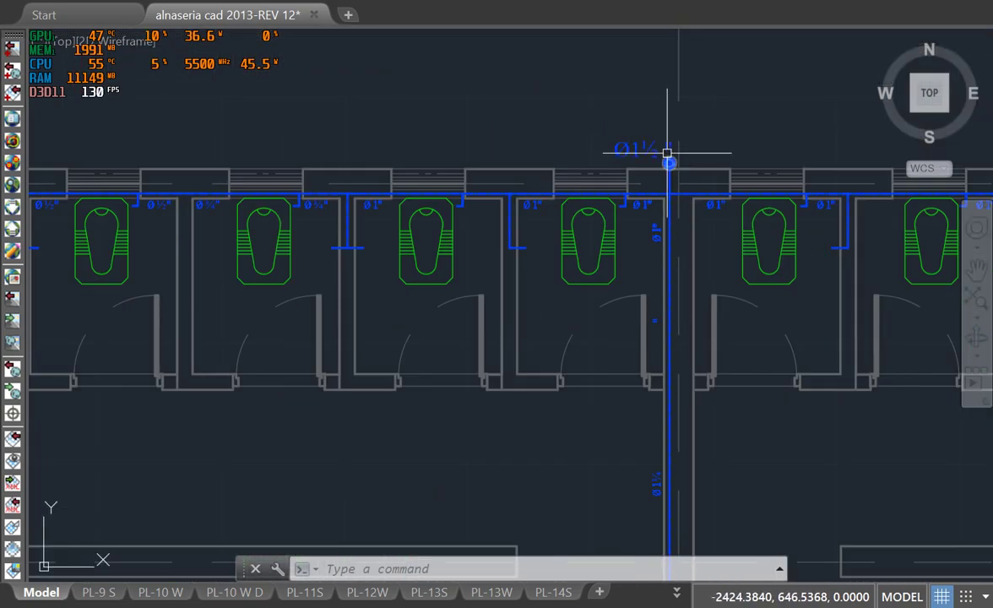
scroll(650, 212, down, 2)
scroll(558, 210, down, 1)
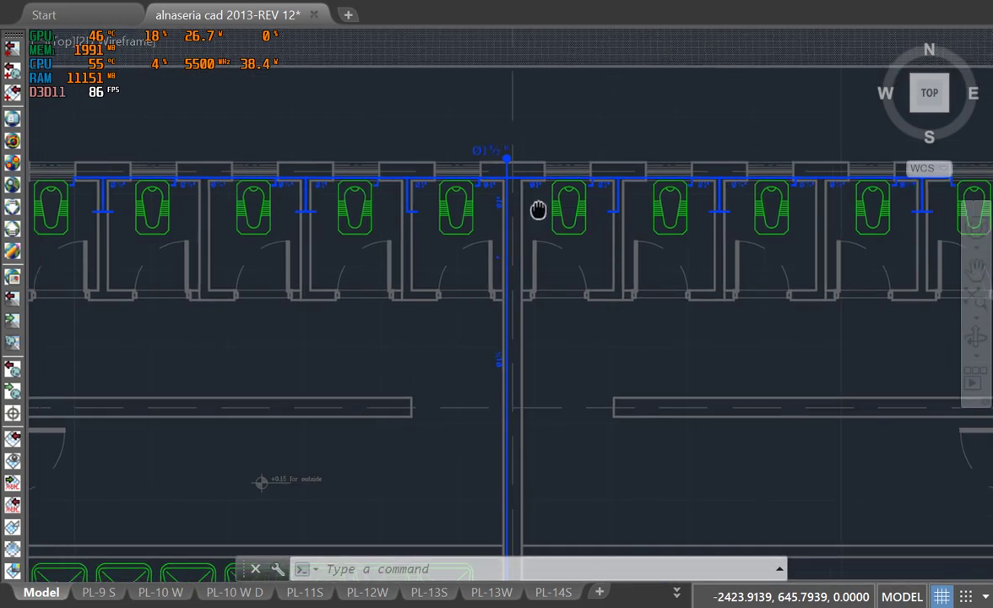
scroll(528, 201, up, 3)
scroll(565, 213, down, 4)
scroll(593, 210, up, 6)
scroll(362, 170, down, 2)
scroll(361, 169, up, 4)
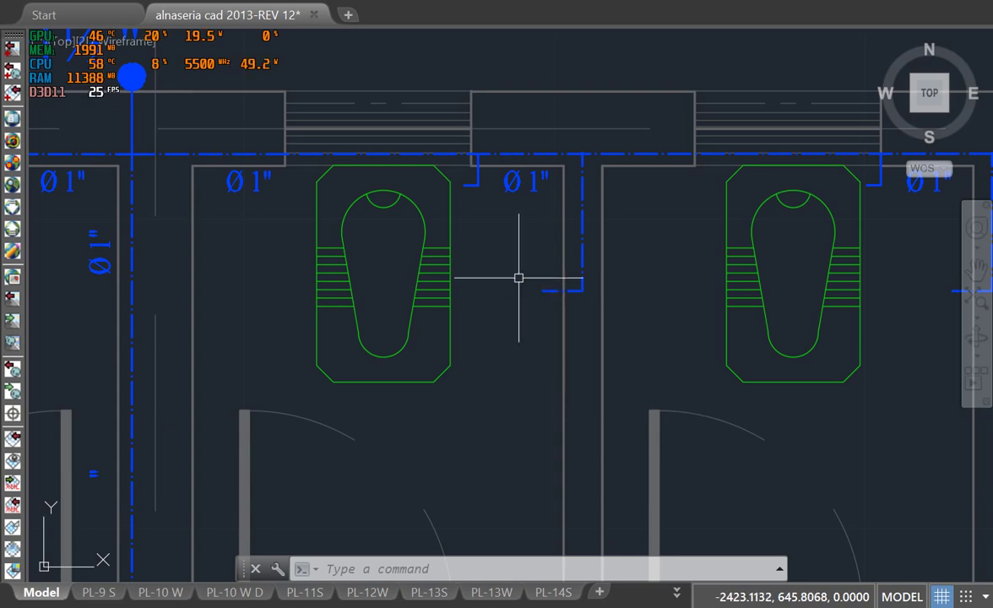
scroll(514, 268, down, 6)
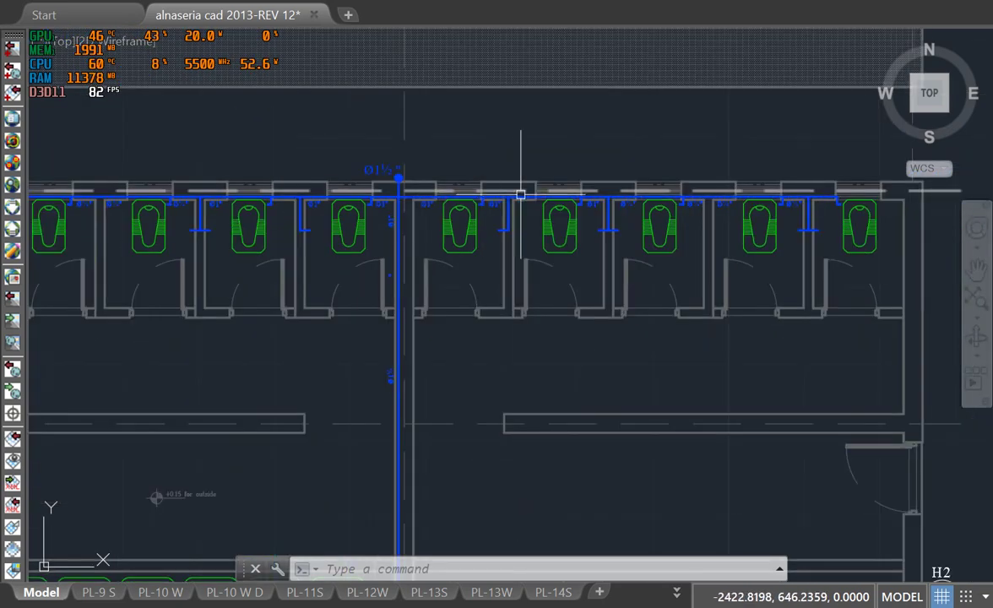
- Trace the cold water main along the central wall to the washbasins and examine the cold and hot pipe sizes there
middle_drag(425, 373, 543, 235)
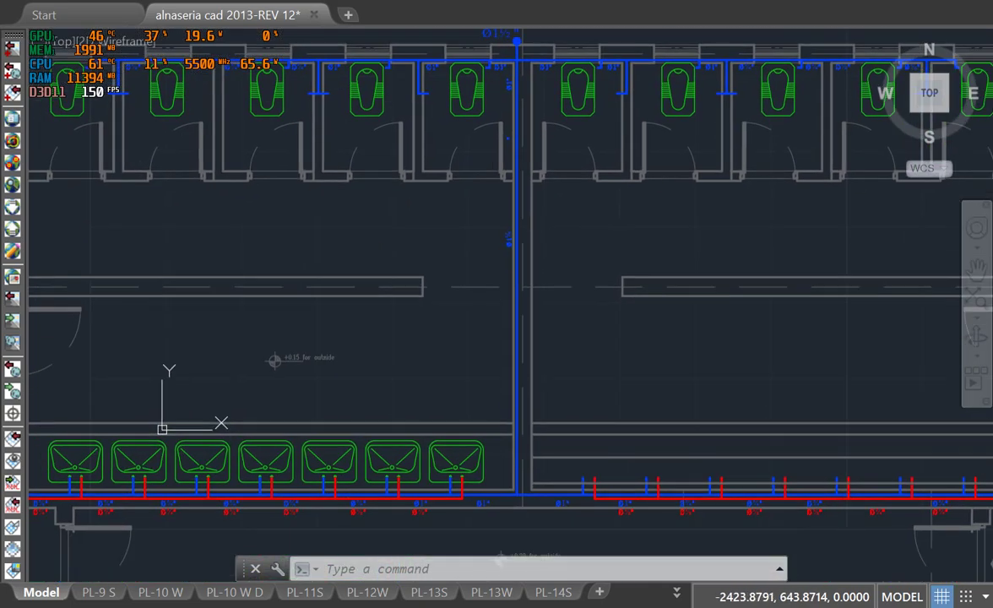
scroll(509, 81, up, 5)
scroll(523, 44, down, 8)
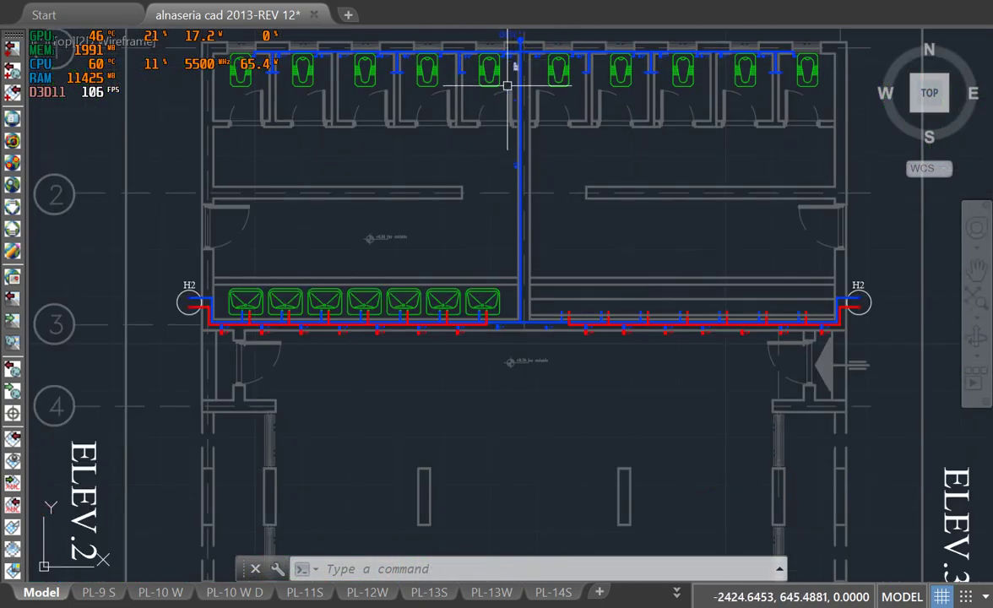
scroll(525, 326, up, 5)
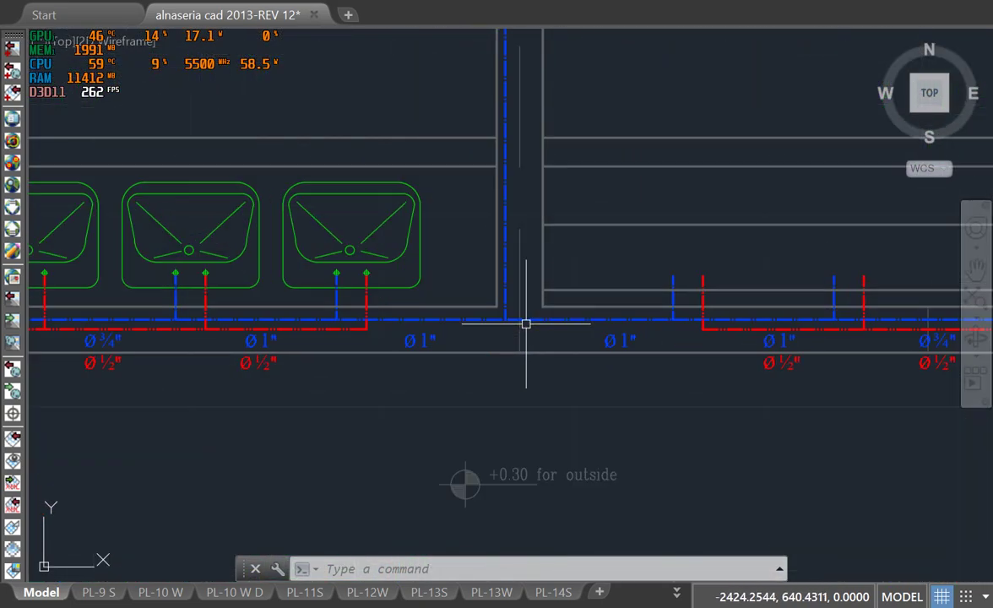
middle_drag(426, 295, 798, 328)
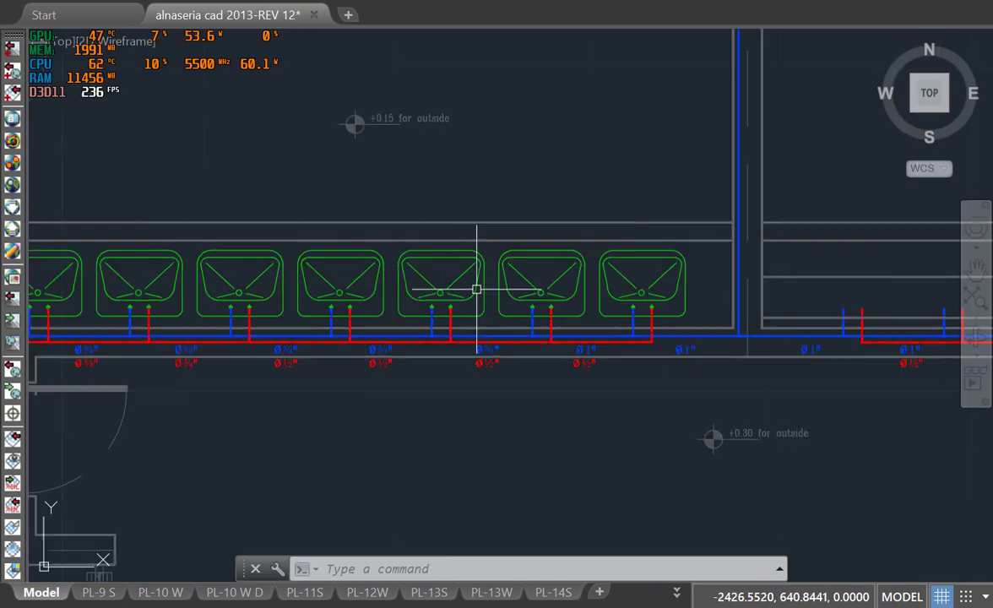
scroll(486, 289, down, 5)
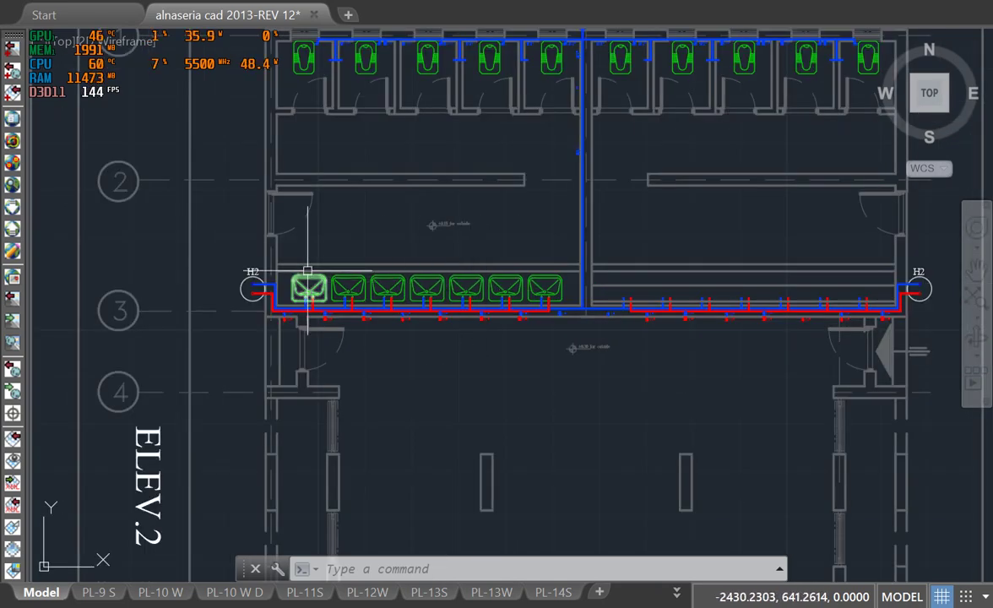
mouse_move(311, 283)
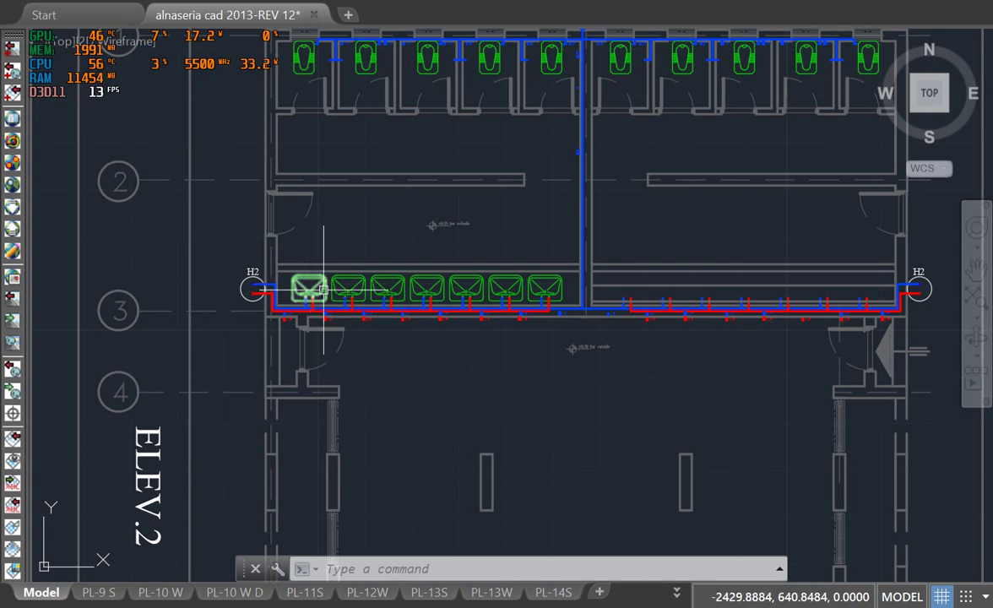
scroll(323, 288, up, 4)
scroll(314, 285, down, 4)
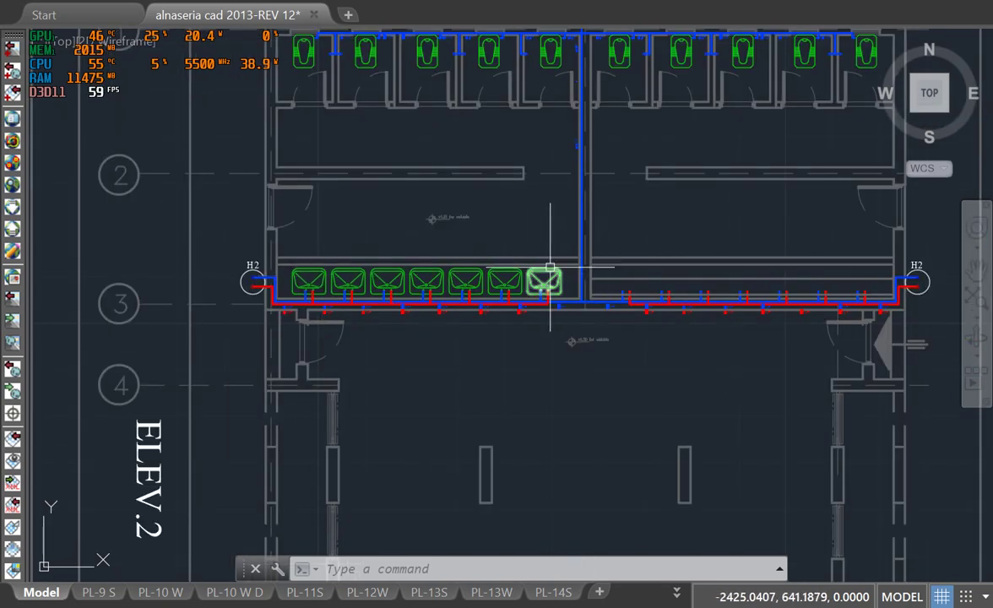
scroll(549, 267, up, 5)
- Examine the H2 water heaters at both side walls and how their cold and hot pipes connect to the washbasins and stubs
middle_drag(285, 347, 766, 381)
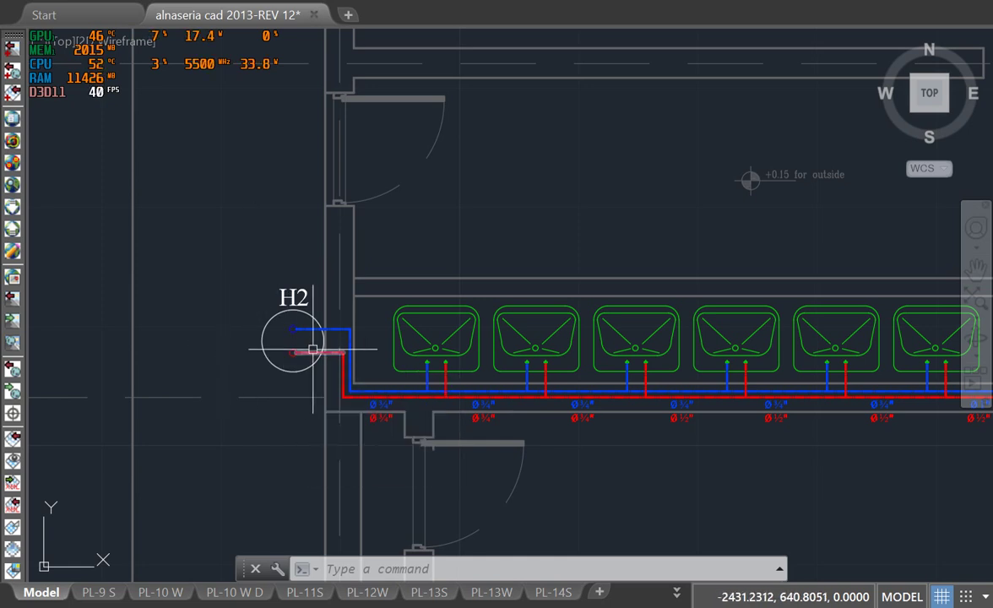
scroll(341, 393, up, 9)
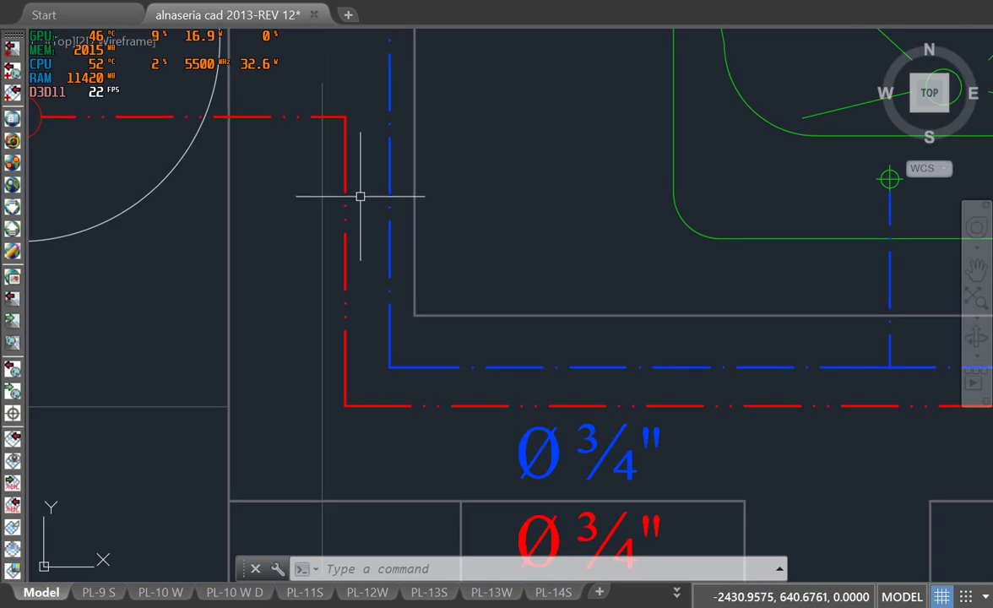
scroll(359, 198, down, 2)
middle_drag(804, 347, 355, 466)
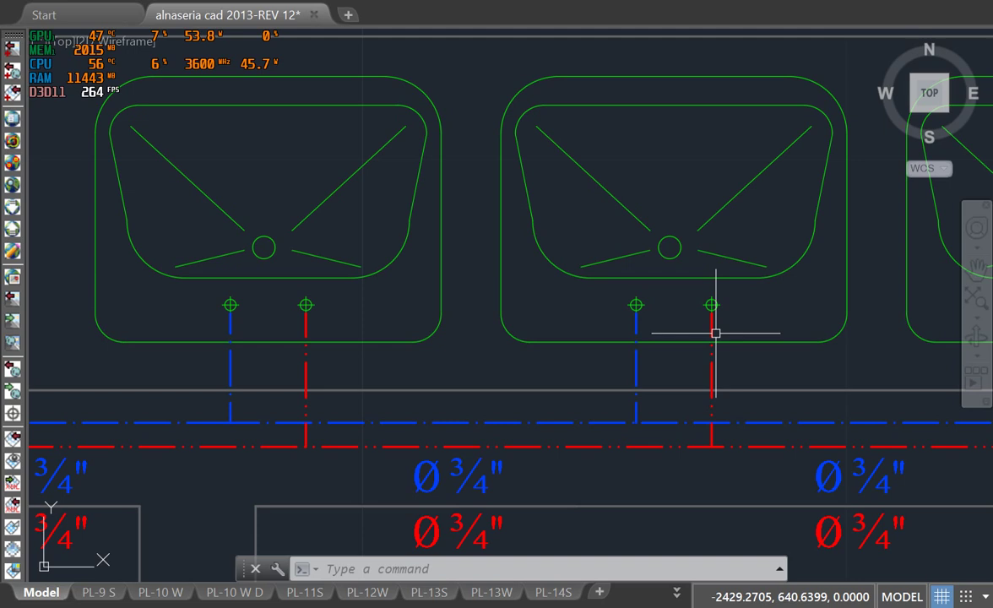
scroll(524, 355, down, 2)
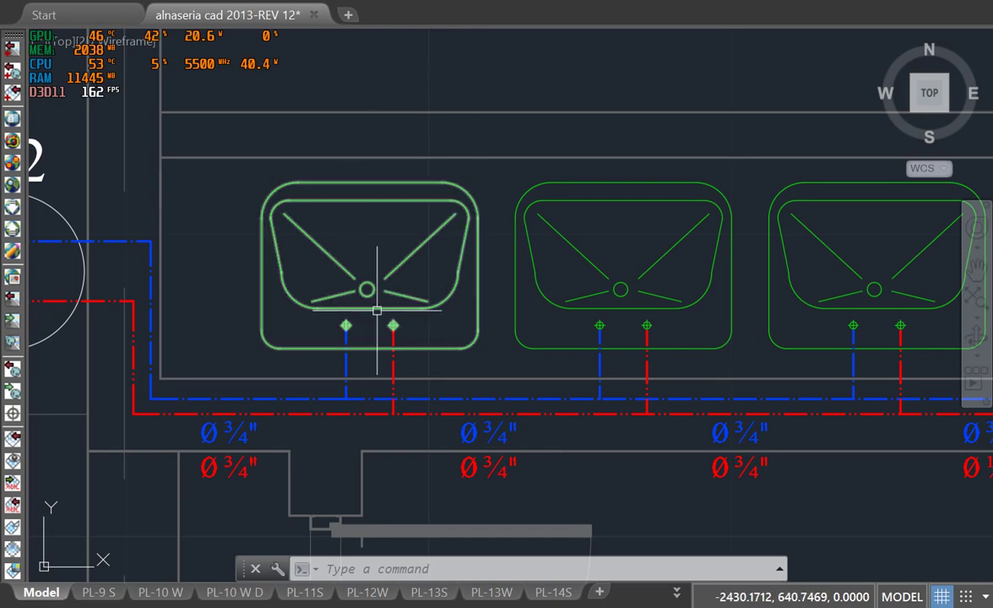
scroll(728, 337, down, 5)
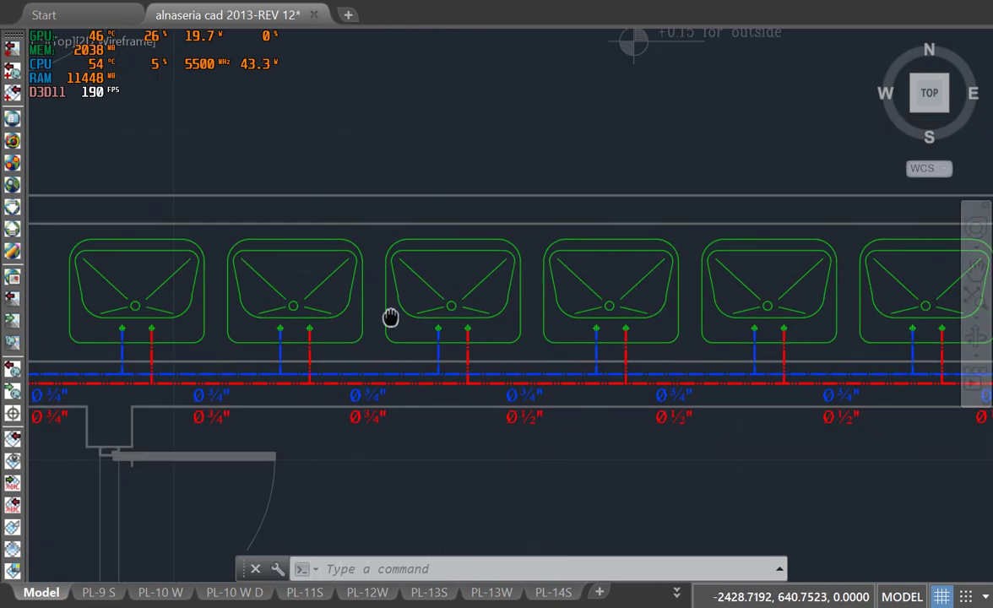
middle_drag(50, 338, 523, 363)
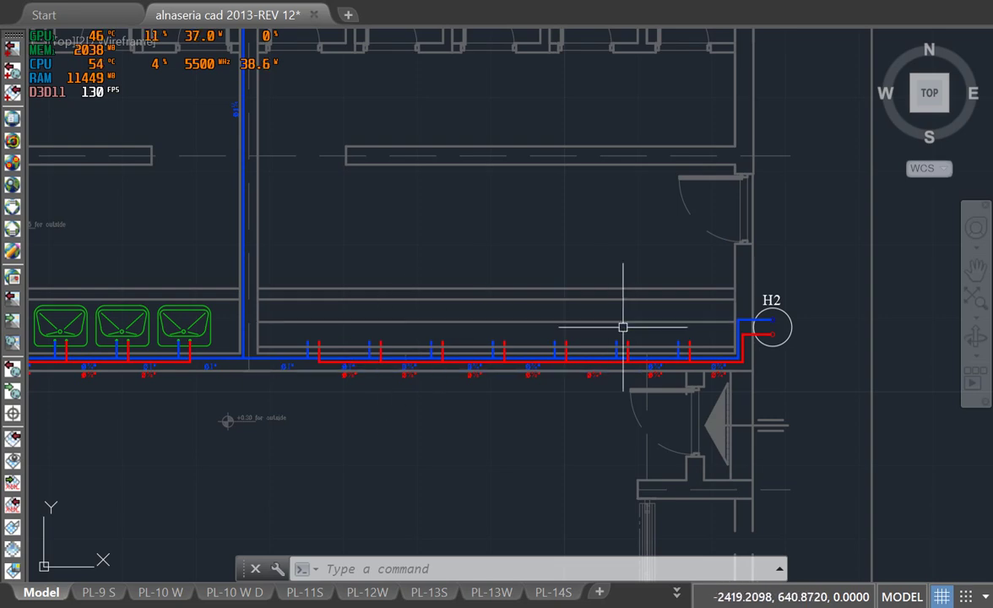
scroll(592, 326, down, 4)
scroll(591, 326, up, 4)
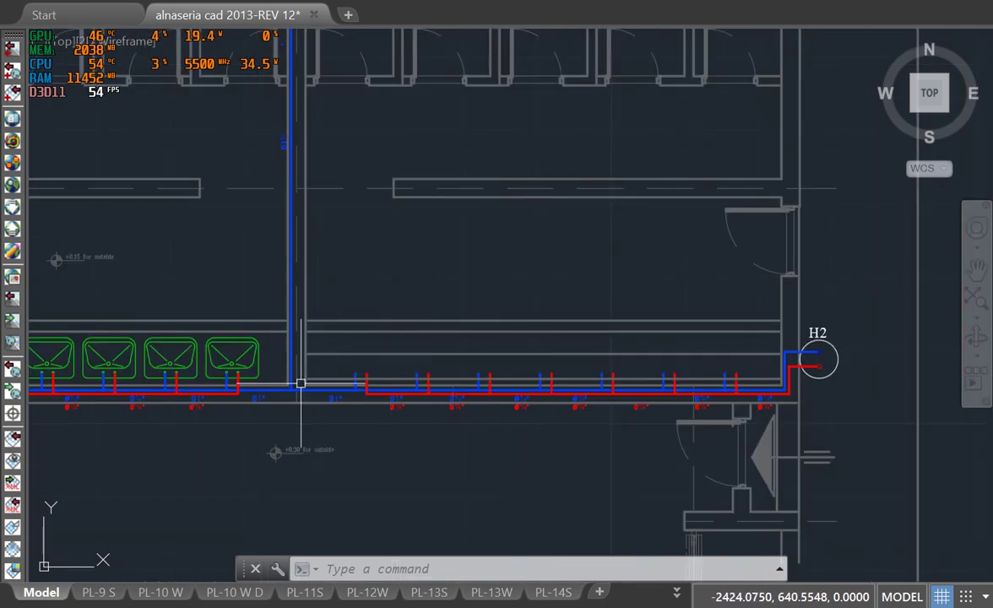
scroll(282, 376, up, 3)
scroll(372, 359, down, 3)
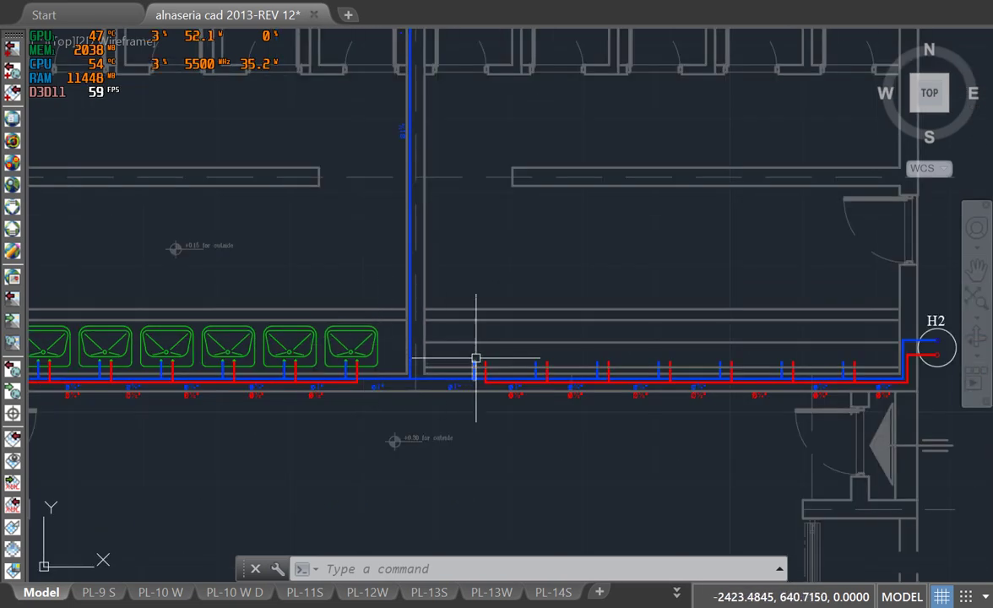
- Copy the washbasin nearest the central wall by its cold water point onto the first cold pipe stub east of the wall
click(361, 341)
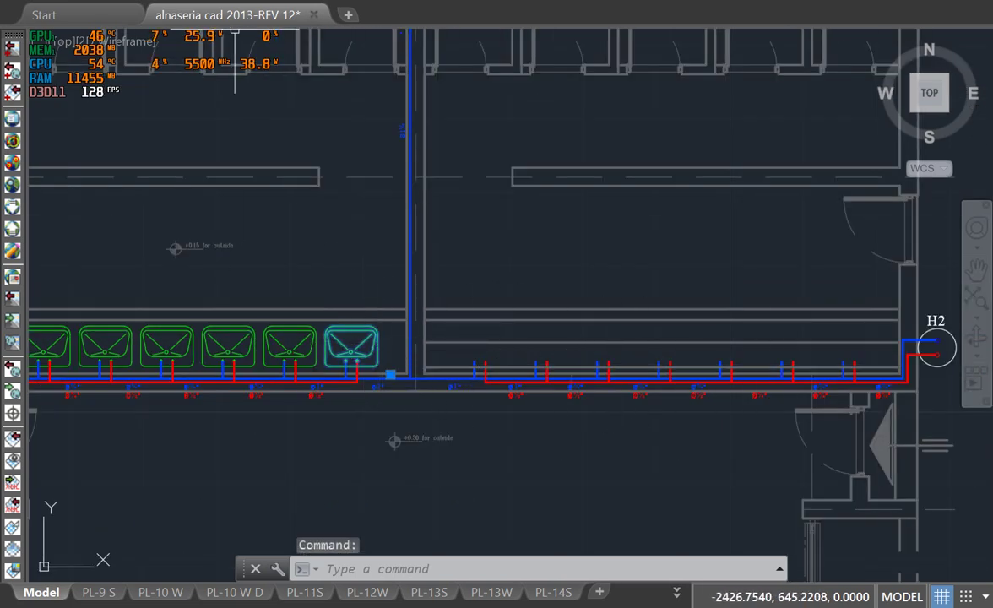
text(co)
key(Return)
scroll(354, 333, up, 8)
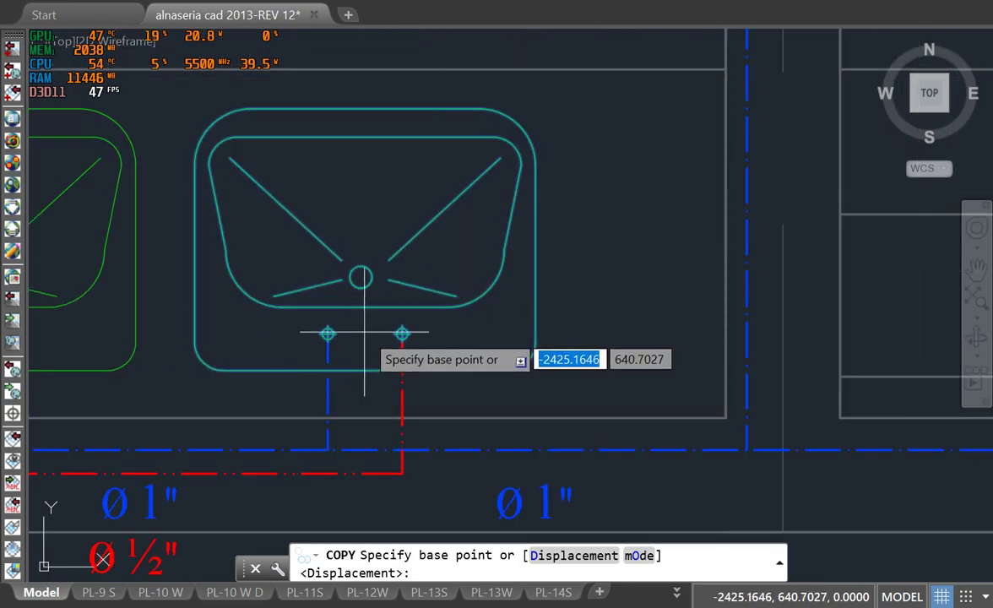
click(327, 335)
scroll(406, 346, down, 3)
scroll(591, 341, up, 3)
scroll(616, 333, up, 2)
click(608, 333)
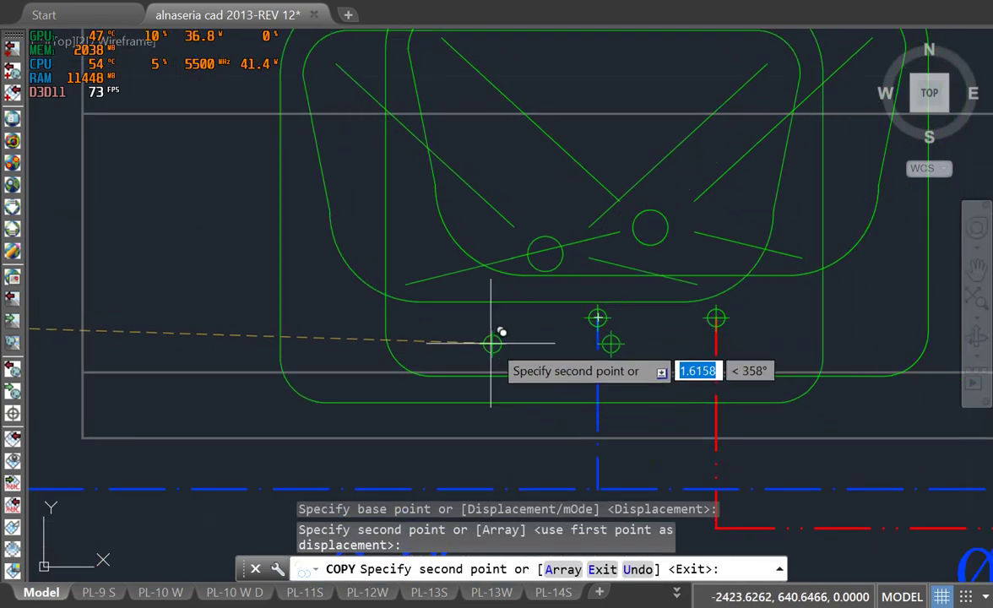
- Place five more washbasin copies on the following cold water stubs along the east half of the basin wall
scroll(582, 342, down, 5)
scroll(656, 355, up, 5)
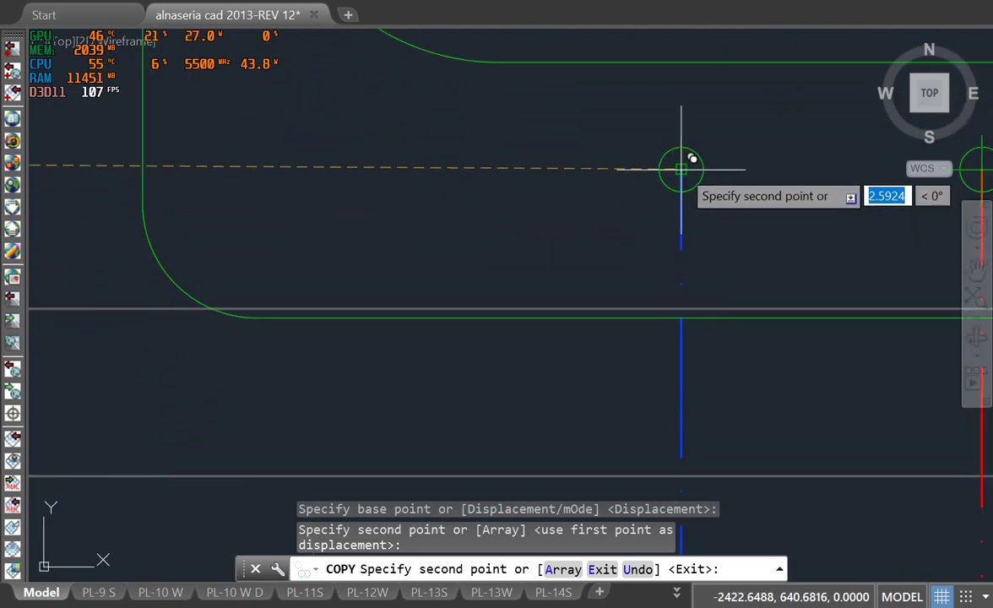
click(692, 160)
scroll(363, 260, down, 5)
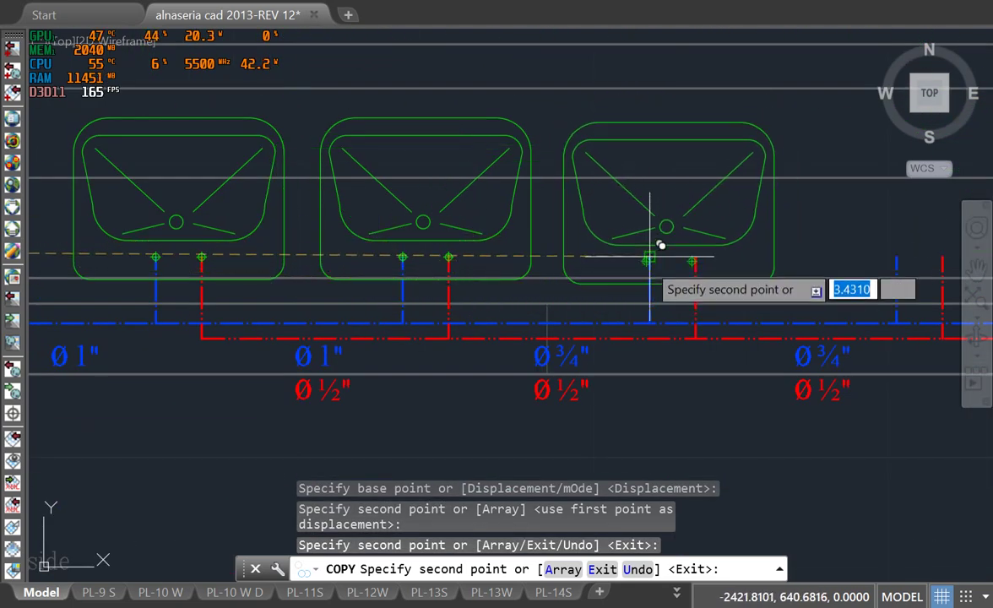
click(657, 245)
click(902, 252)
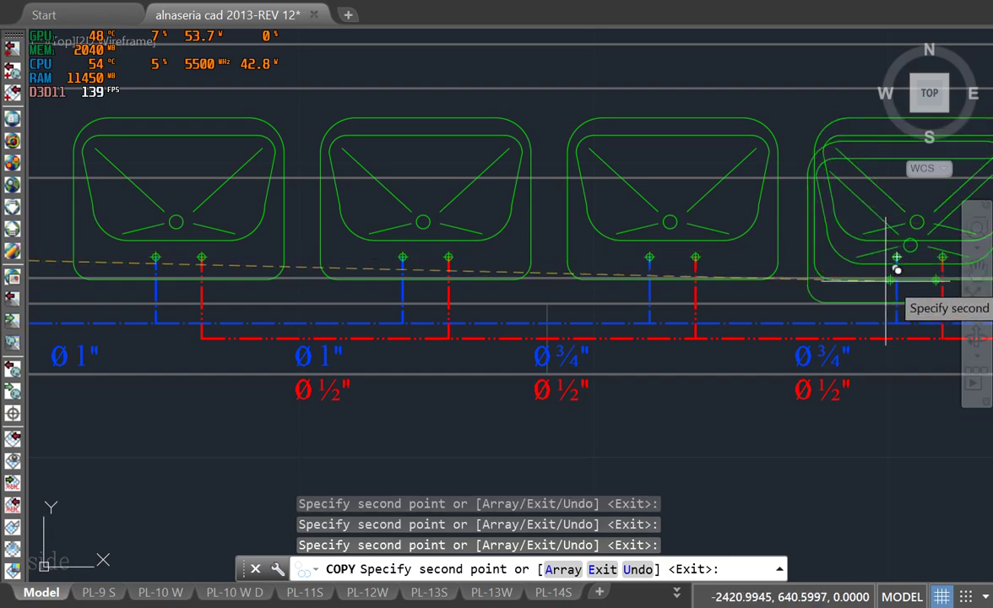
middle_drag(803, 285, 283, 325)
click(632, 283)
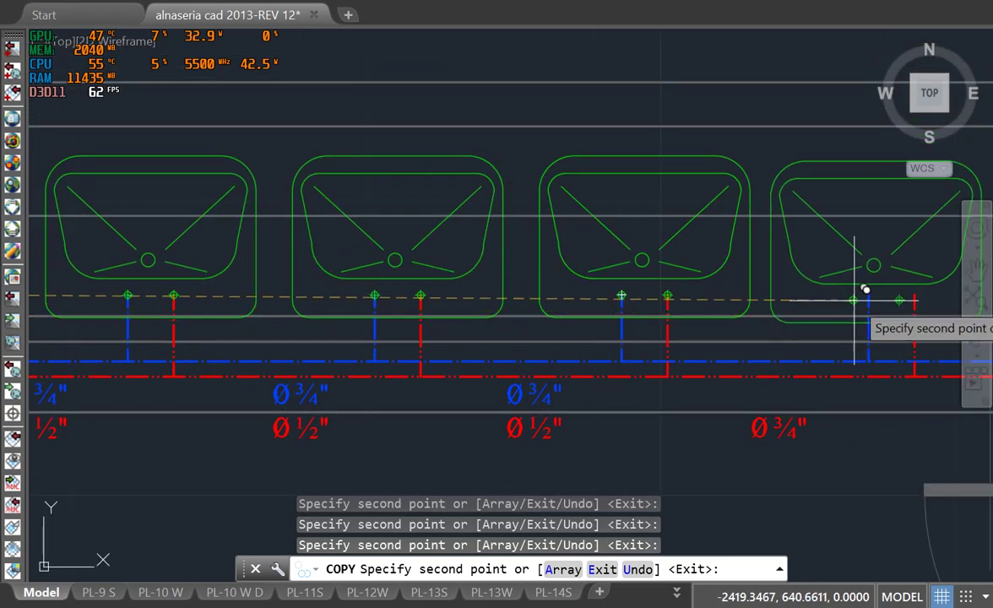
scroll(878, 283, down, 4)
key(Escape)
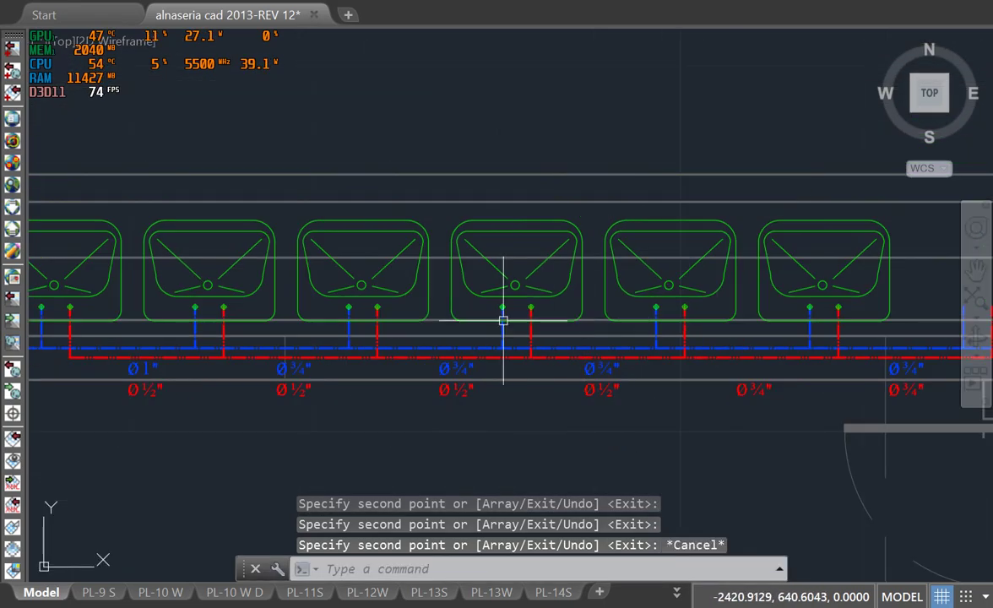
- Review the mosque water sheet's notes for the H1 and H2 heaters and PPR cold and hot water pipes, and its title block
scroll(549, 316, down, 3)
middle_drag(393, 199, 532, 262)
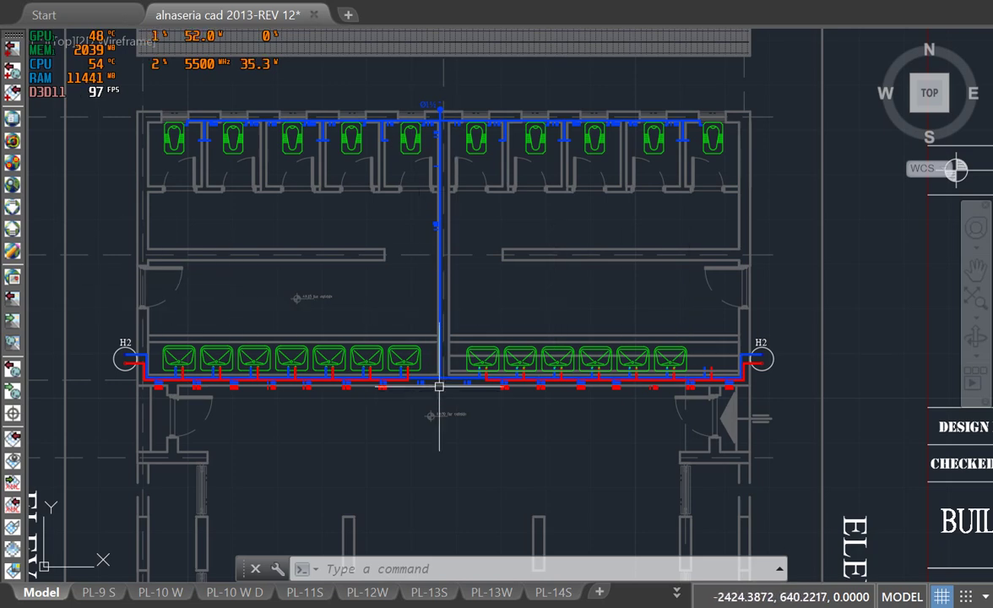
scroll(515, 173, down, 6)
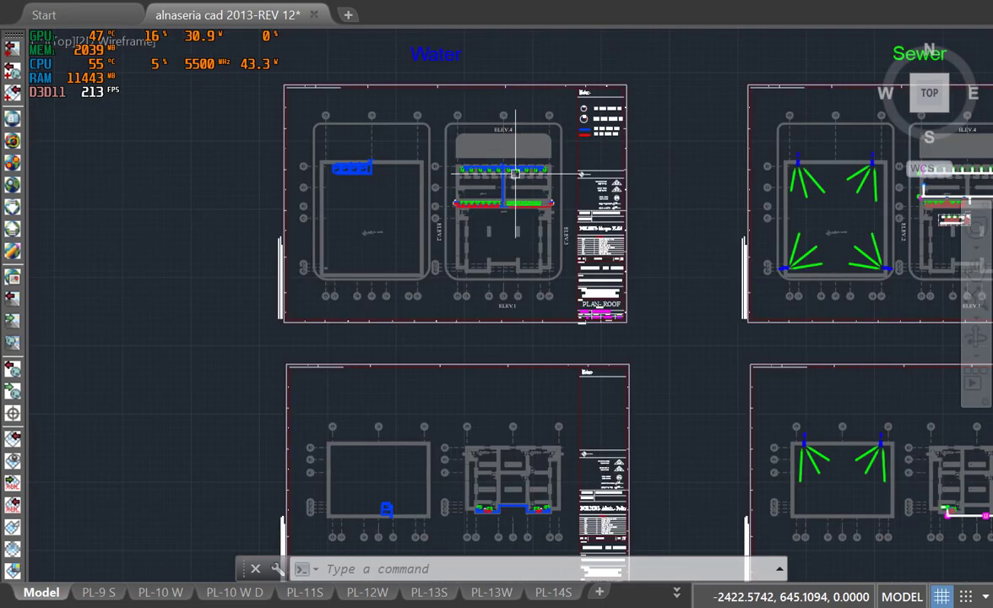
scroll(595, 152, up, 6)
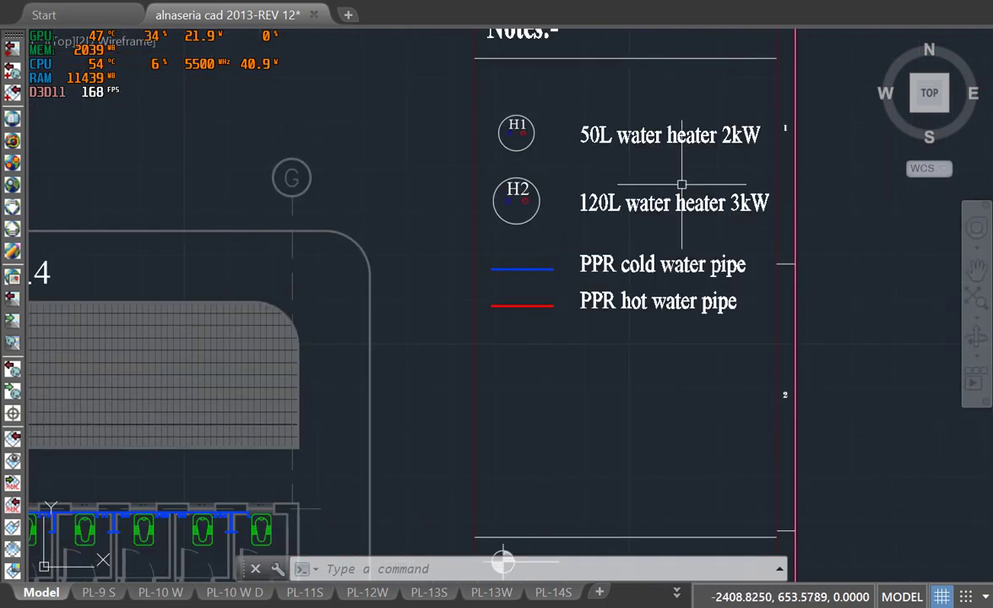
middle_drag(681, 184, 478, 269)
scroll(317, 284, up, 2)
scroll(454, 222, up, 1)
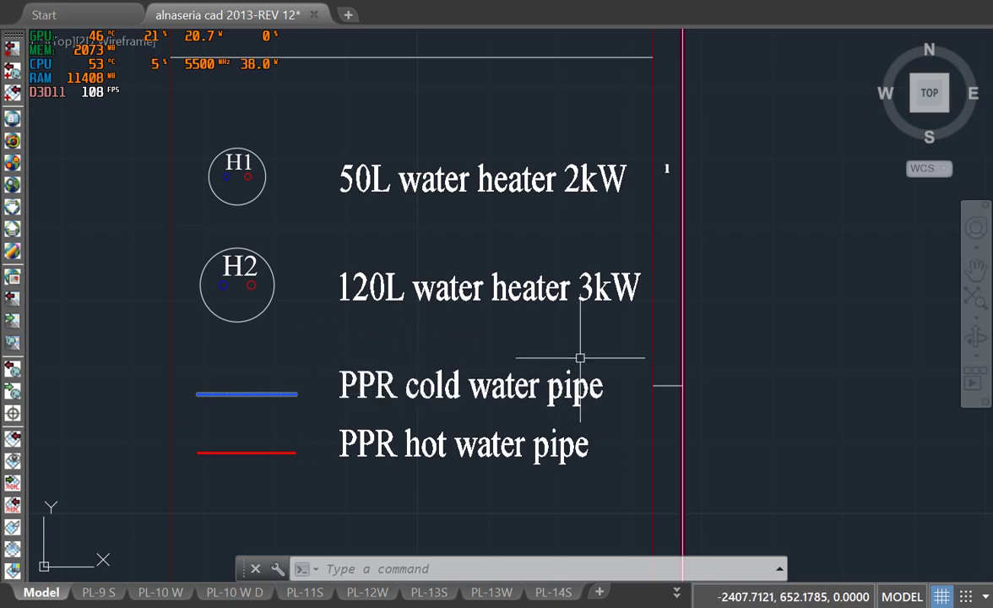
scroll(584, 297, down, 10)
scroll(574, 365, up, 8)
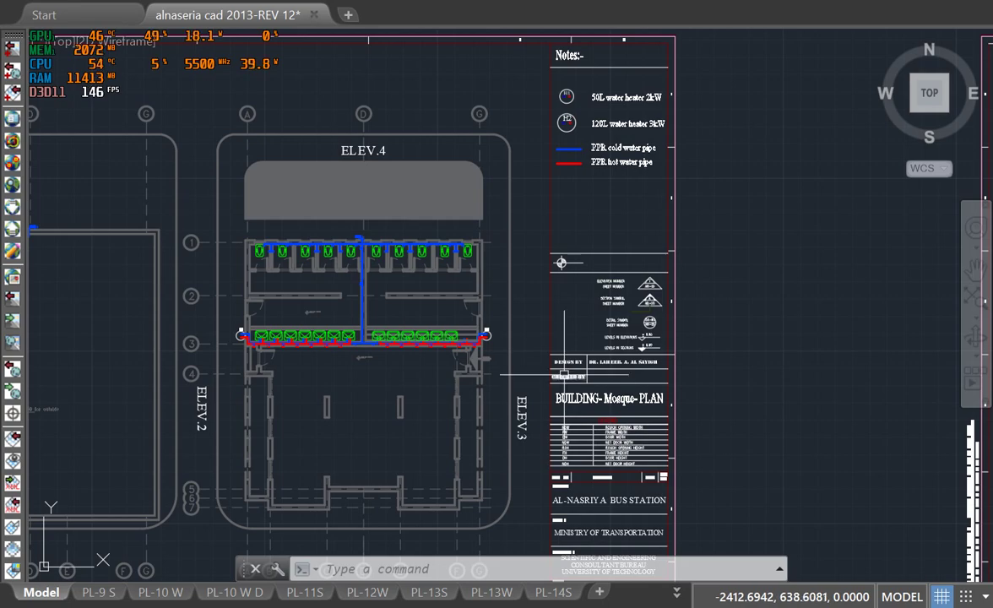
scroll(563, 373, up, 5)
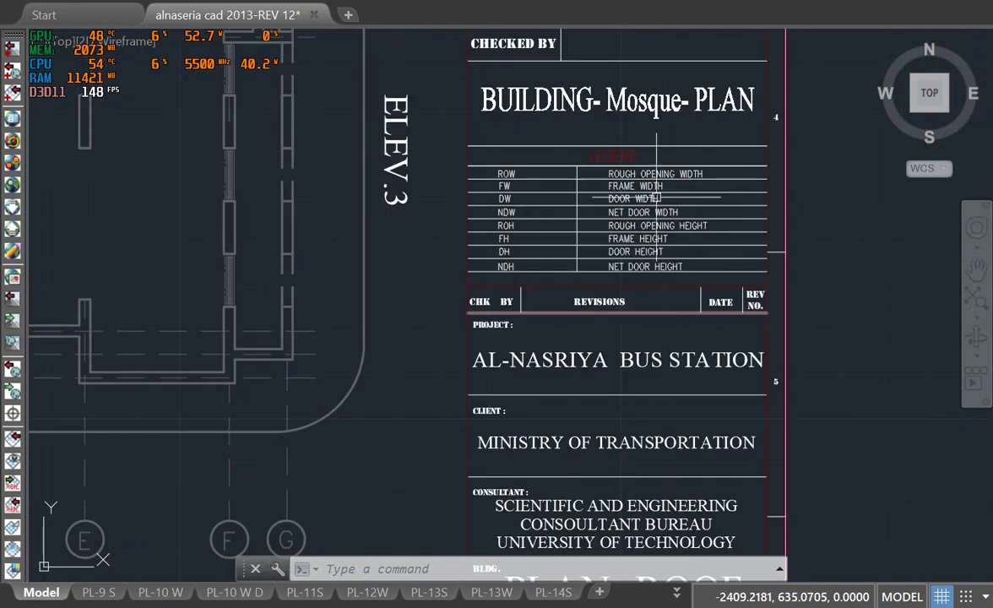
- Review the rest of the mosque water sheet's title block and the plan's cold and hot piping to the toilets and washbasins
mouse_move(580, 441)
middle_down()
mouse_move(643, 310)
mouse_move(648, 222)
middle_up()
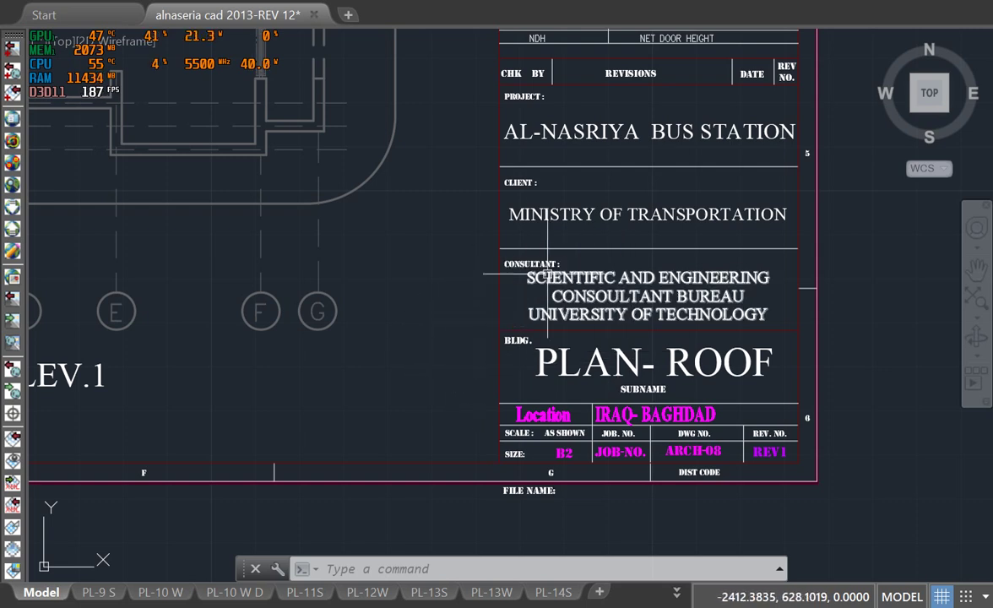
middle_drag(415, 384, 538, 408)
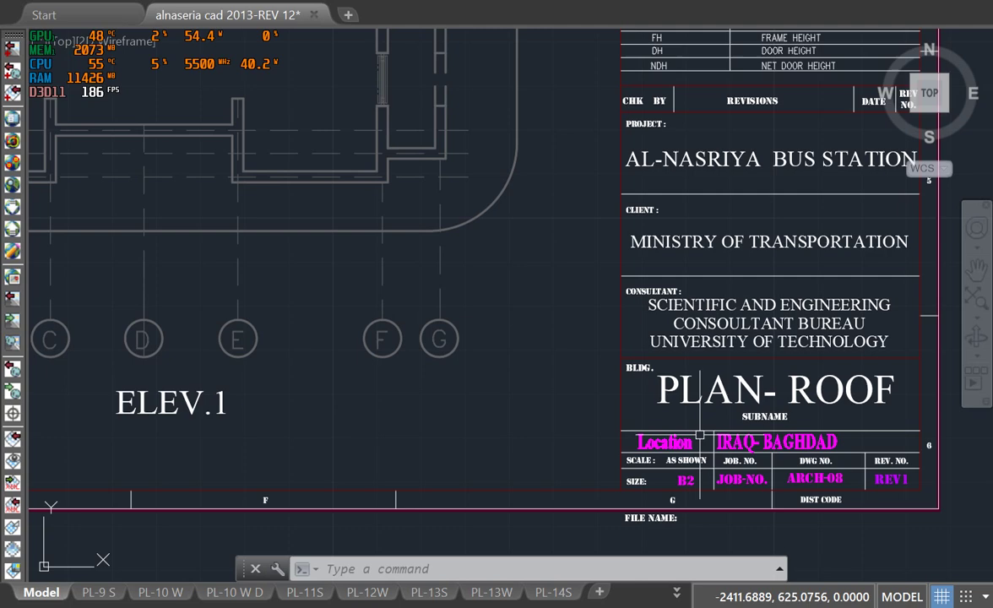
scroll(825, 429, down, 8)
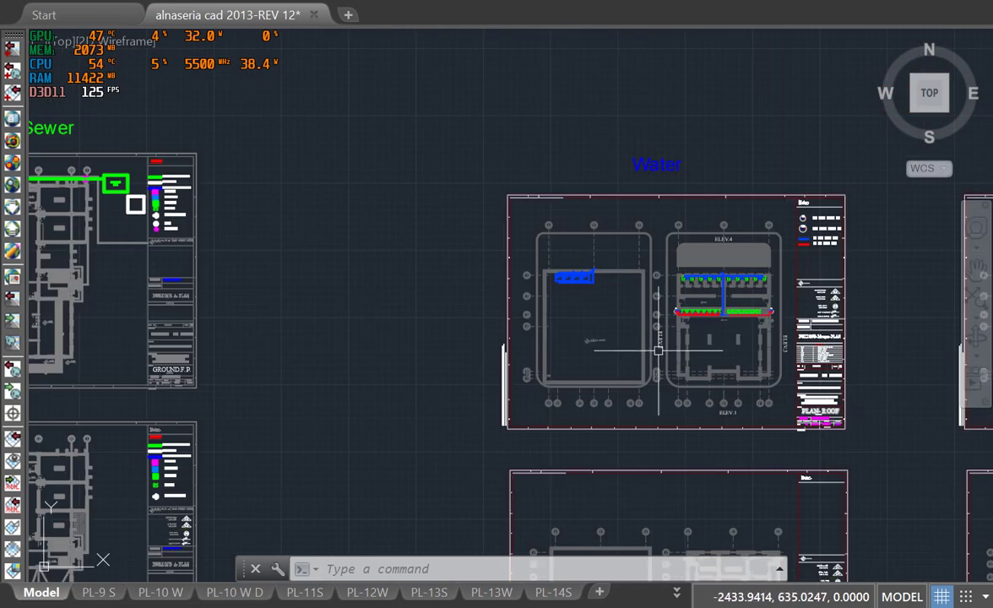
scroll(527, 272, down, 4)
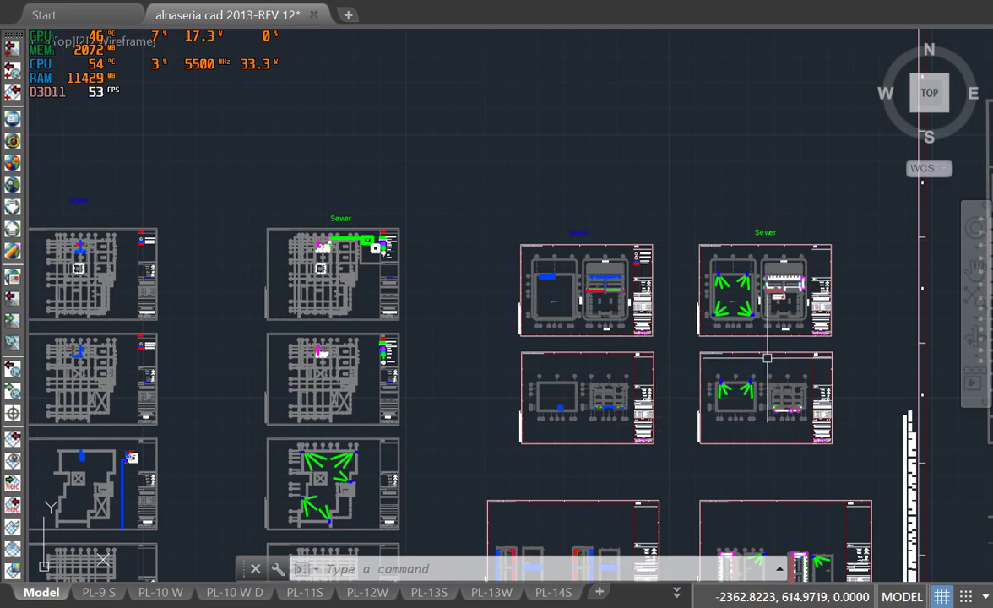
middle_drag(851, 360, 254, 411)
middle_drag(243, 374, 682, 337)
scroll(462, 279, up, 8)
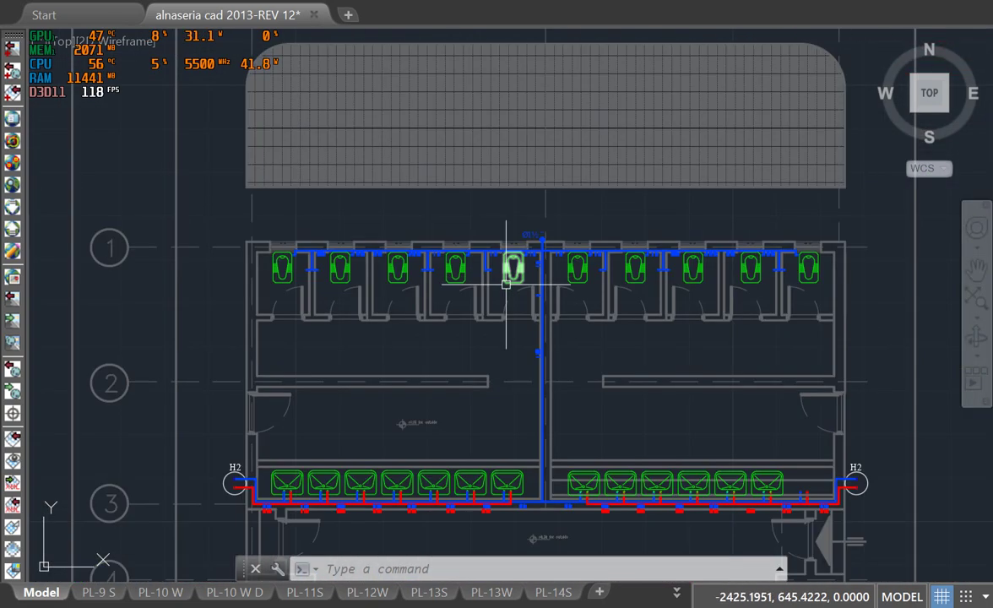
mouse_move(456, 312)
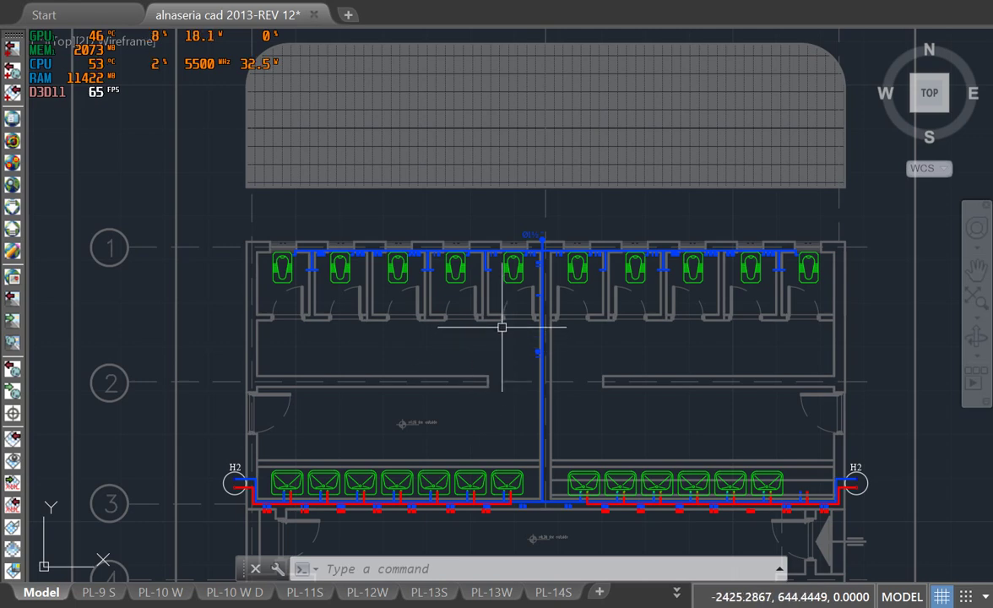
- Examine the mosque sewer plan's toilet and washbasin drains, floor drains, cleanouts and the two manholes on the east side
scroll(391, 325, down, 5)
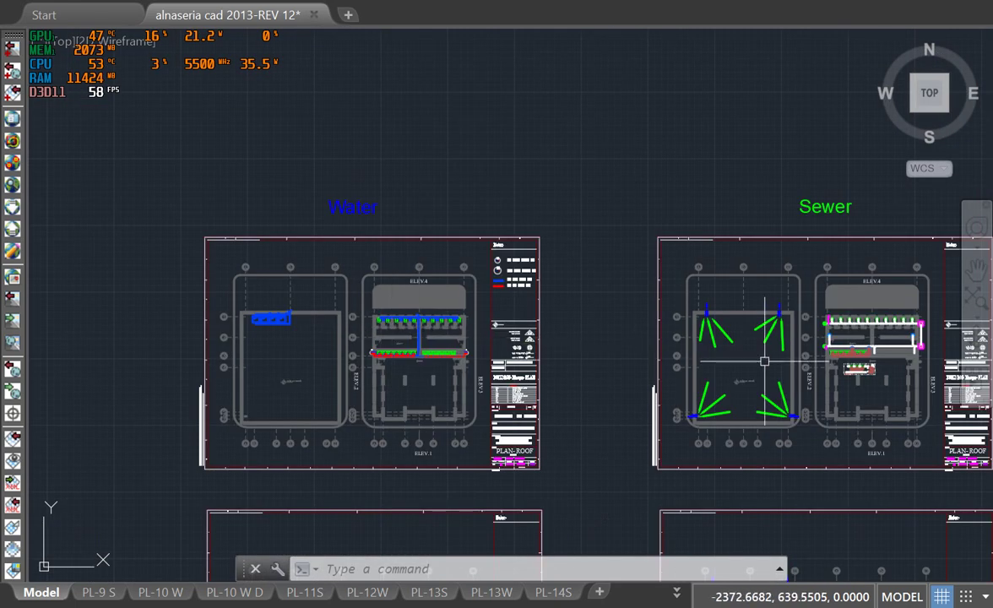
middle_drag(760, 362, 646, 348)
scroll(646, 348, down, 3)
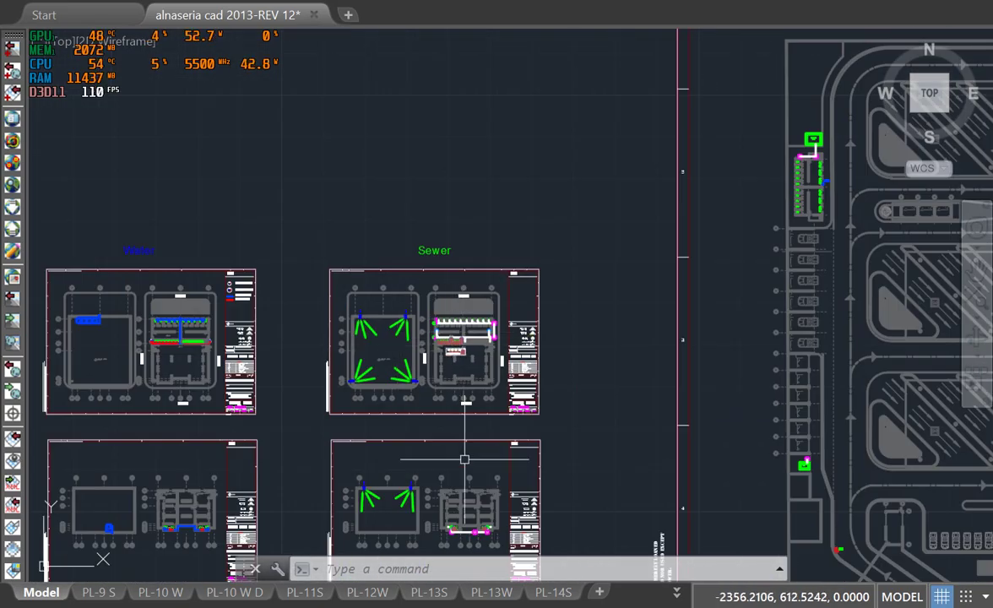
scroll(686, 333, down, 5)
scroll(709, 330, up, 4)
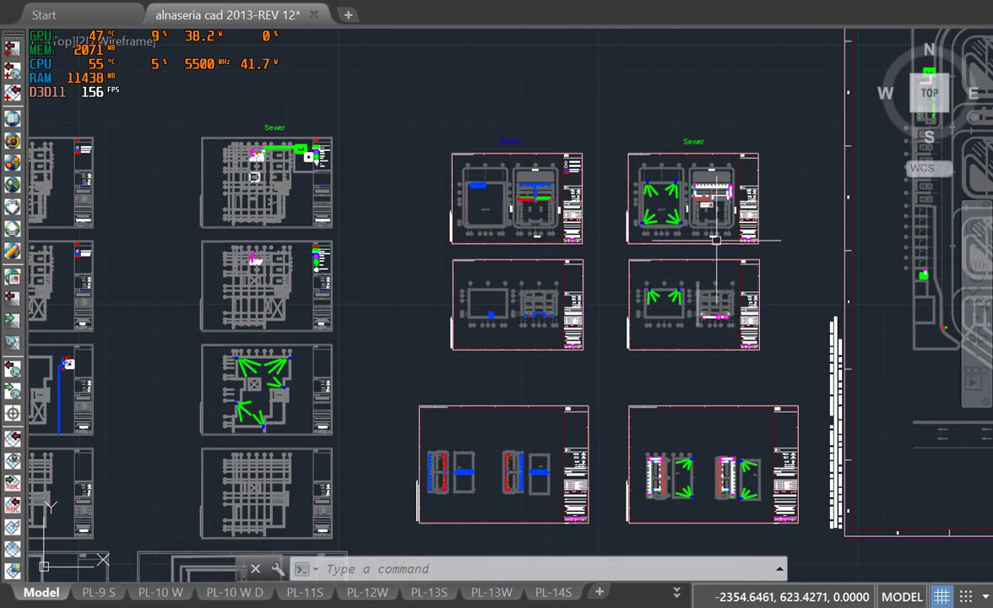
scroll(714, 256, up, 8)
middle_drag(706, 195, 522, 234)
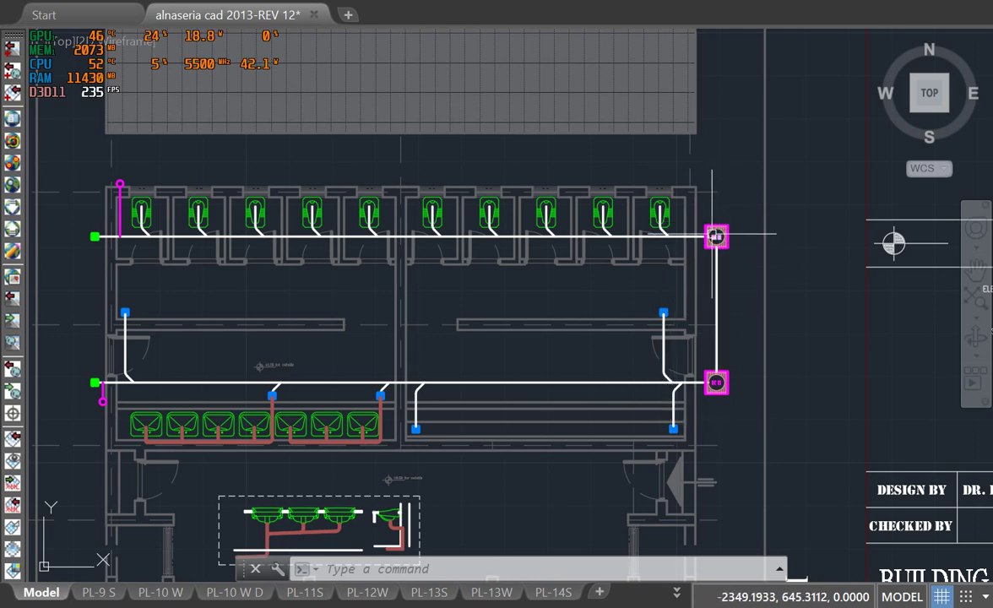
scroll(524, 281, down, 4)
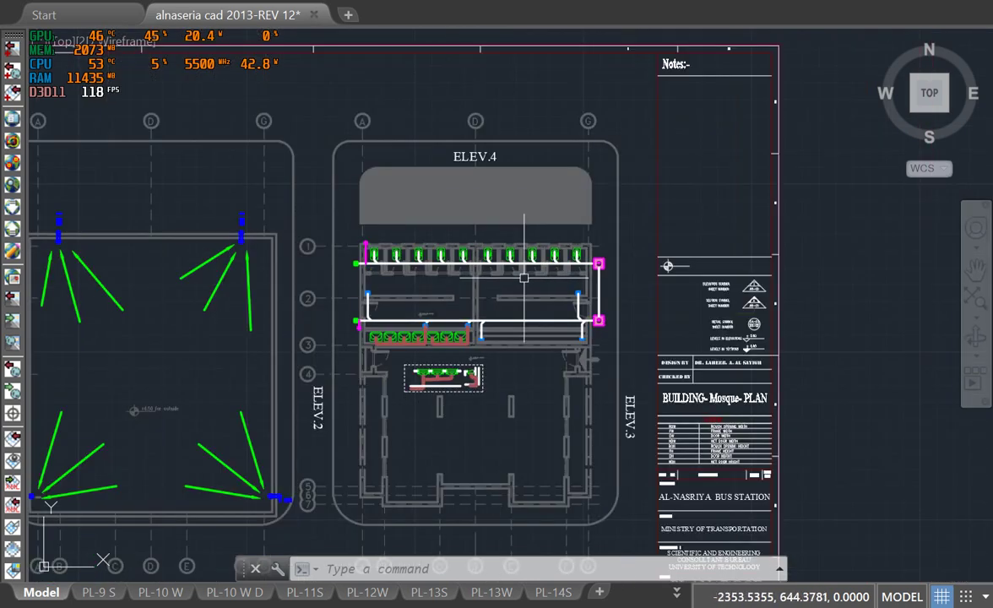
- Look over the restaurant and Building A sheets and the overall site plans to locate the storm drainage site plan
middle_drag(812, 410, 434, 337)
scroll(434, 270, down, 5)
mouse_move(535, 281)
middle_down()
mouse_move(623, 201)
mouse_move(654, 81)
middle_up()
scroll(369, 340, up, 5)
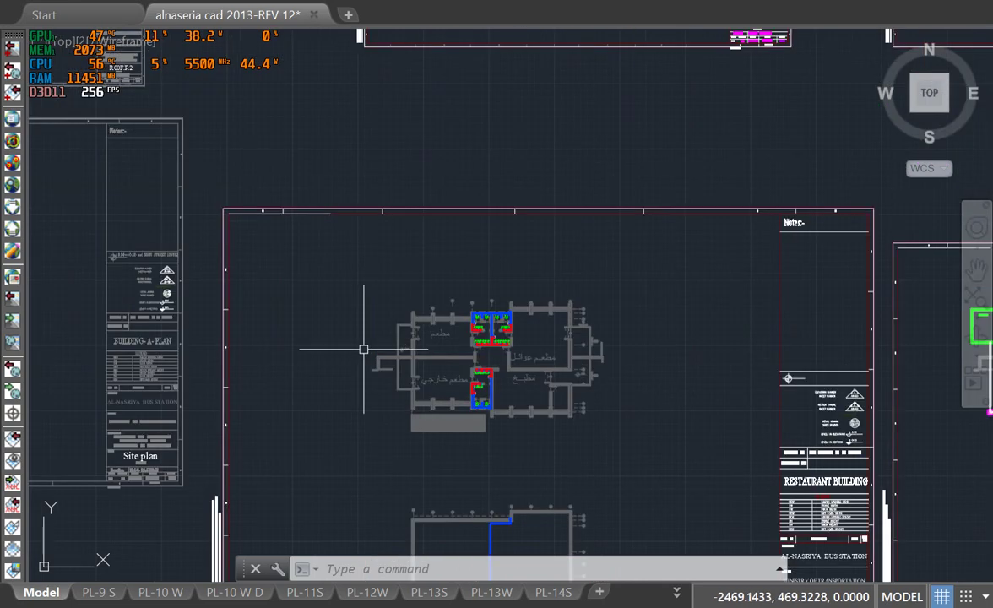
scroll(495, 332, down, 3)
scroll(277, 315, up, 6)
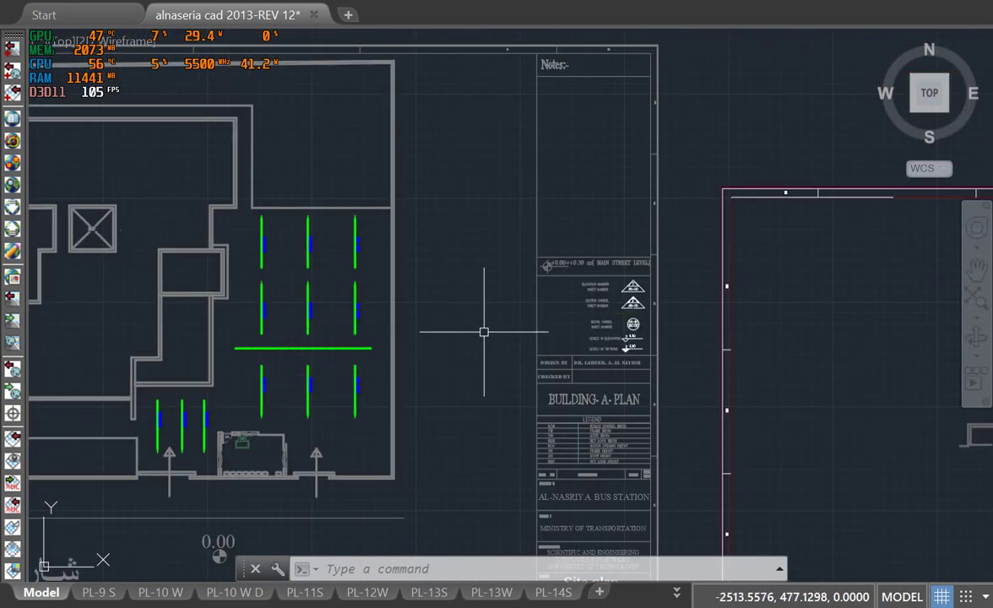
scroll(666, 341, down, 8)
middle_drag(676, 308, 127, 344)
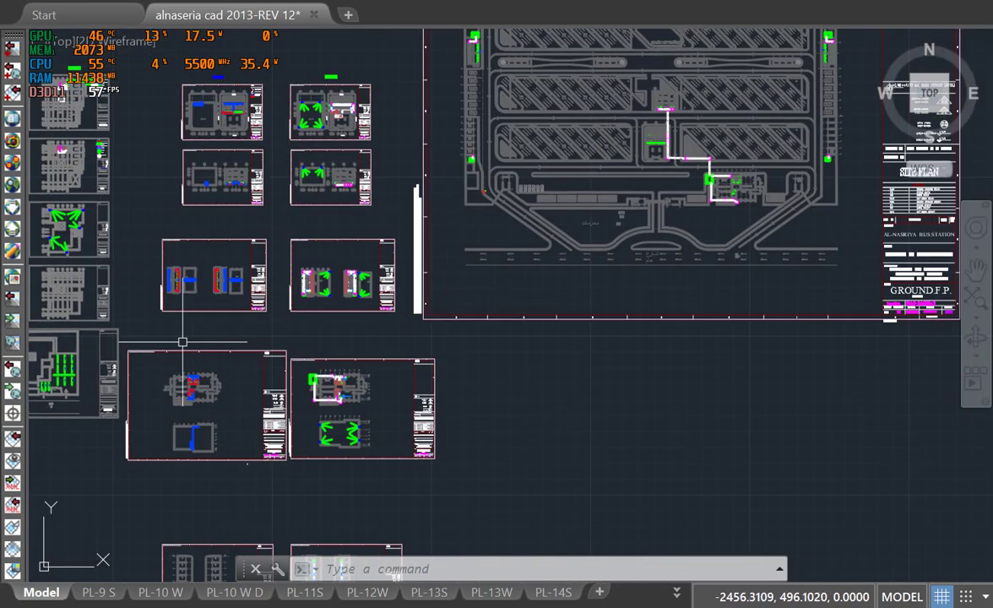
middle_drag(671, 246, 231, 346)
scroll(278, 302, down, 4)
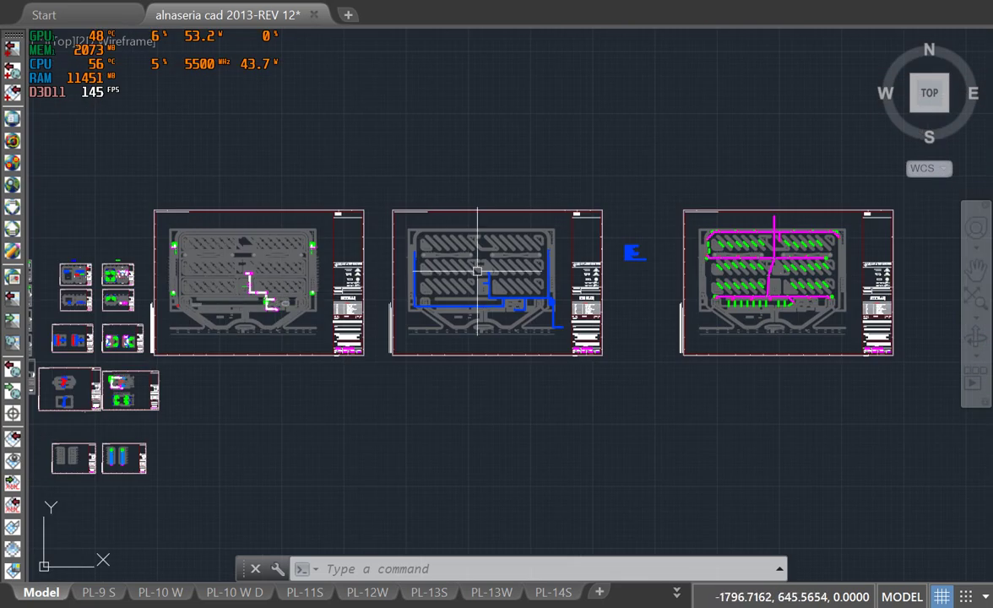
scroll(505, 286, up, 2)
middle_drag(602, 319, 418, 358)
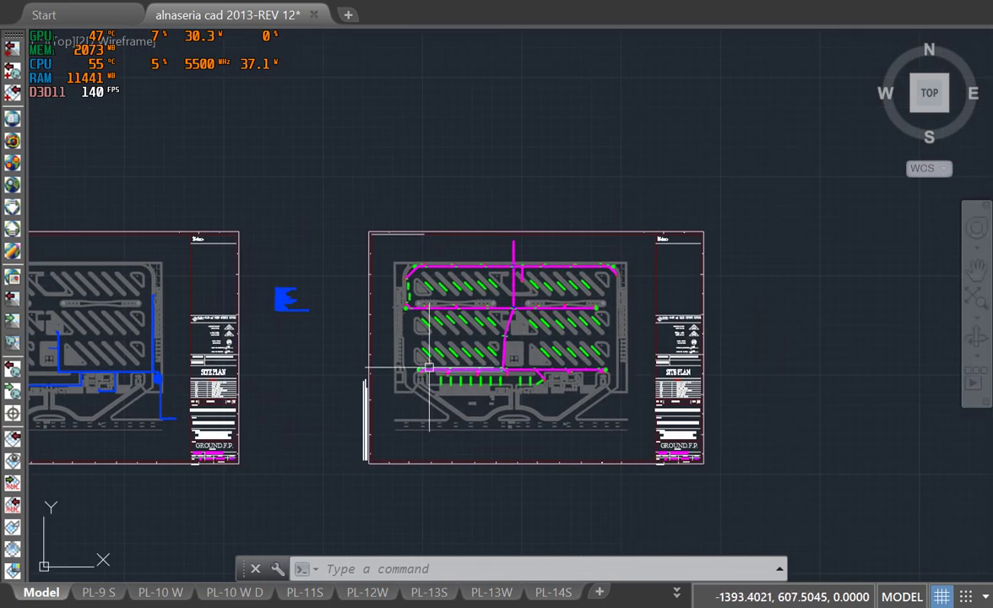
- Examine the storm drainage site plan's layout and the surface slope arrows between the diagonal parking islands
scroll(412, 336, up, 5)
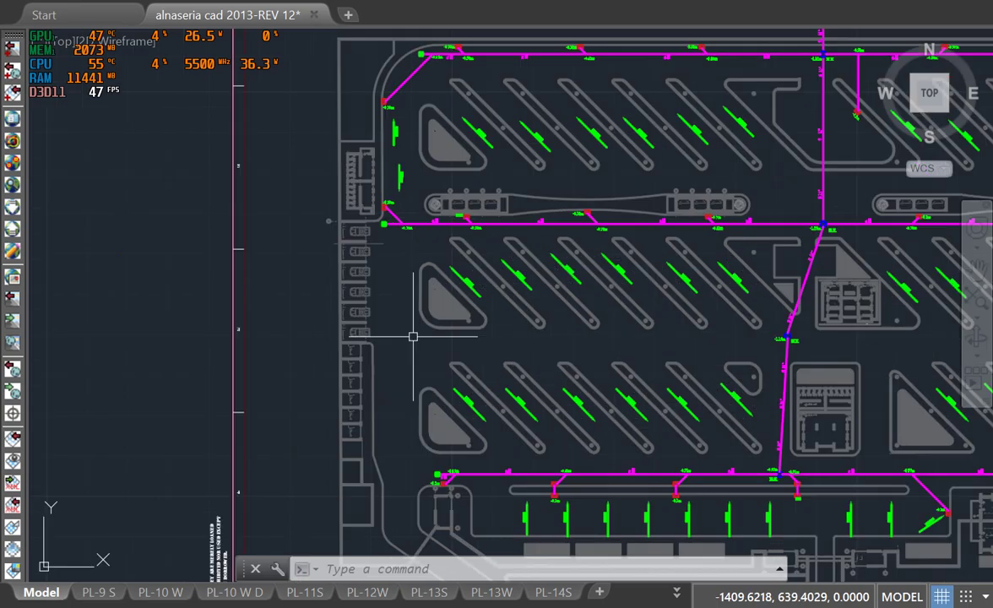
mouse_move(732, 330)
middle_down()
mouse_move(698, 294)
mouse_move(504, 297)
middle_up()
scroll(504, 297, down, 2)
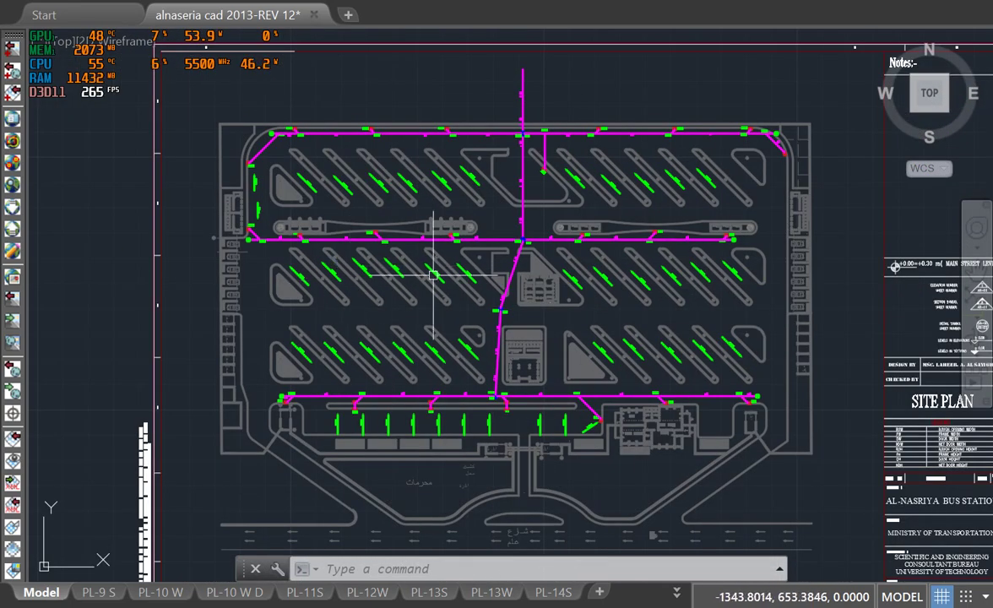
scroll(397, 253, up, 10)
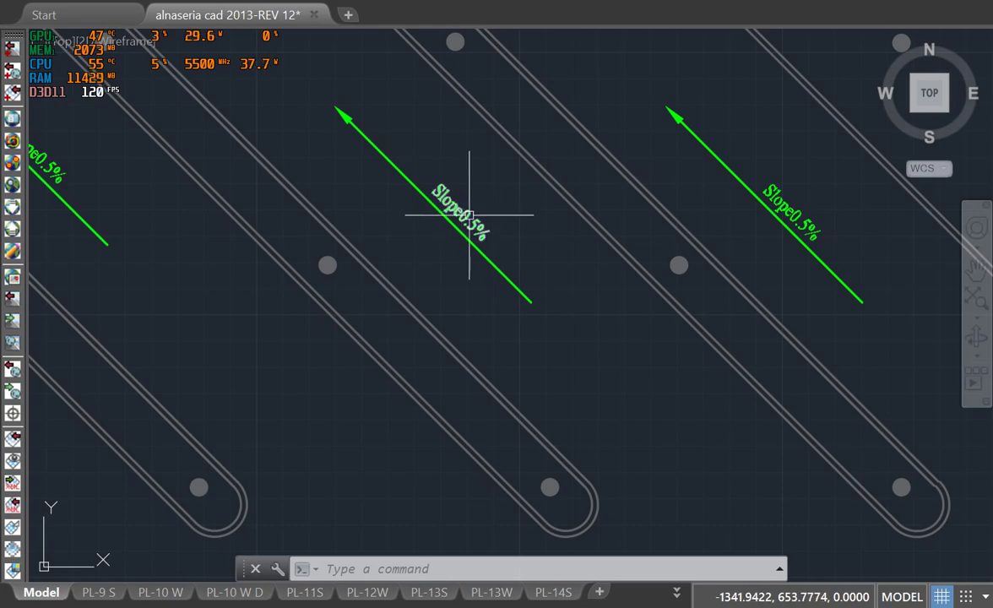
scroll(473, 217, down, 8)
scroll(547, 314, up, 4)
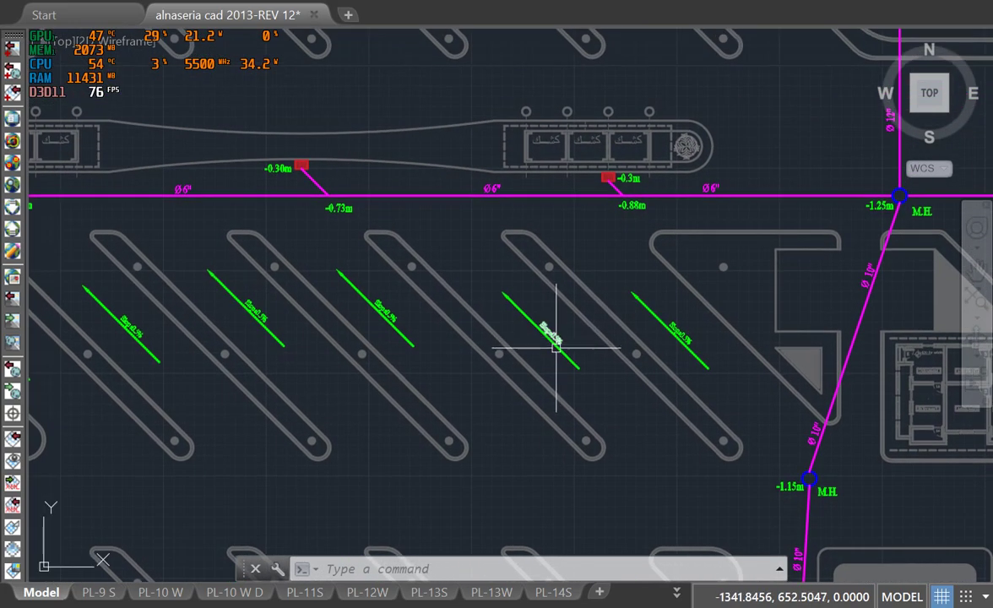
scroll(579, 367, up, 2)
scroll(571, 351, down, 2)
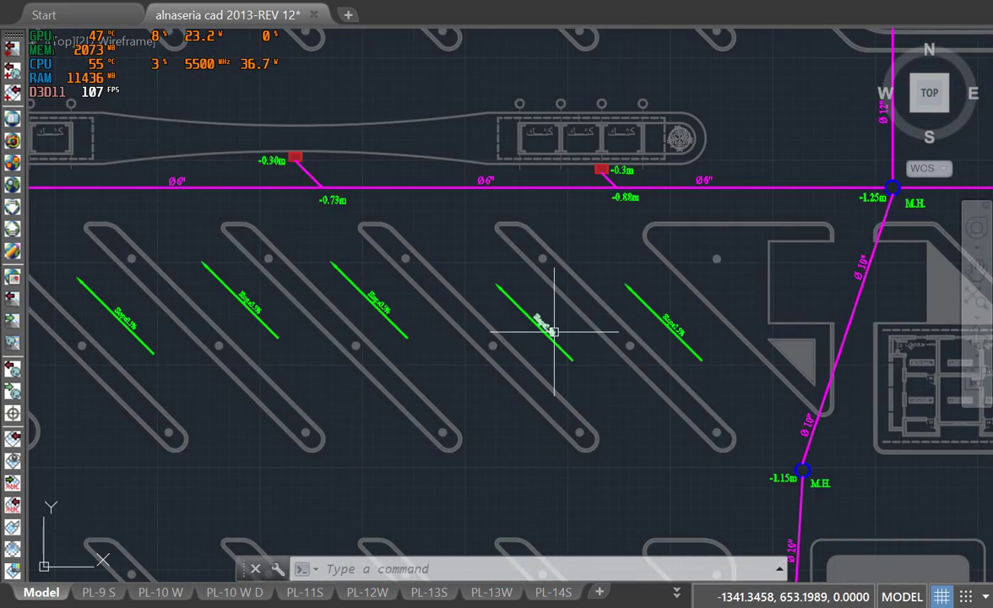
scroll(554, 331, up, 6)
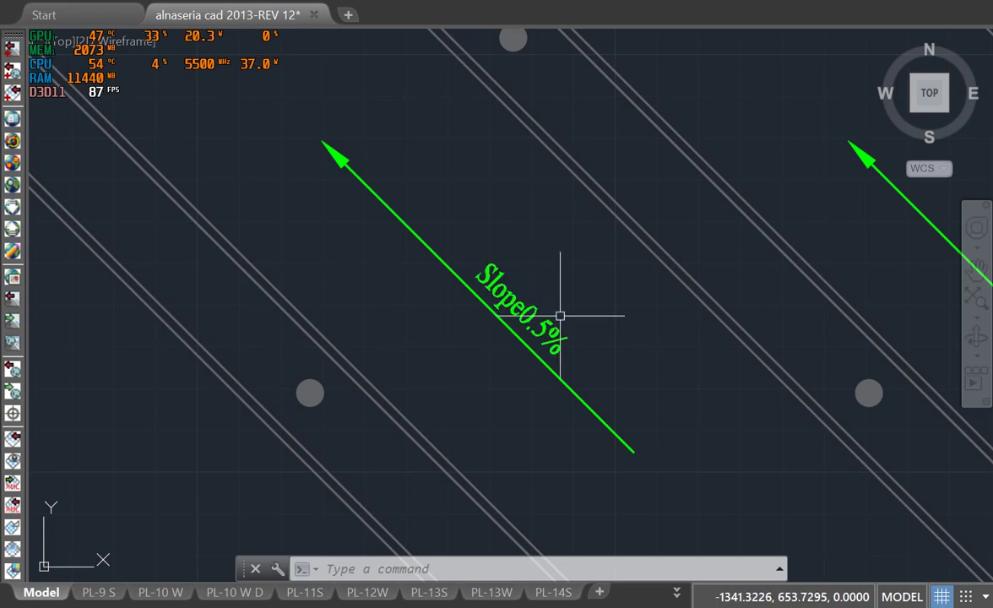
scroll(570, 328, down, 6)
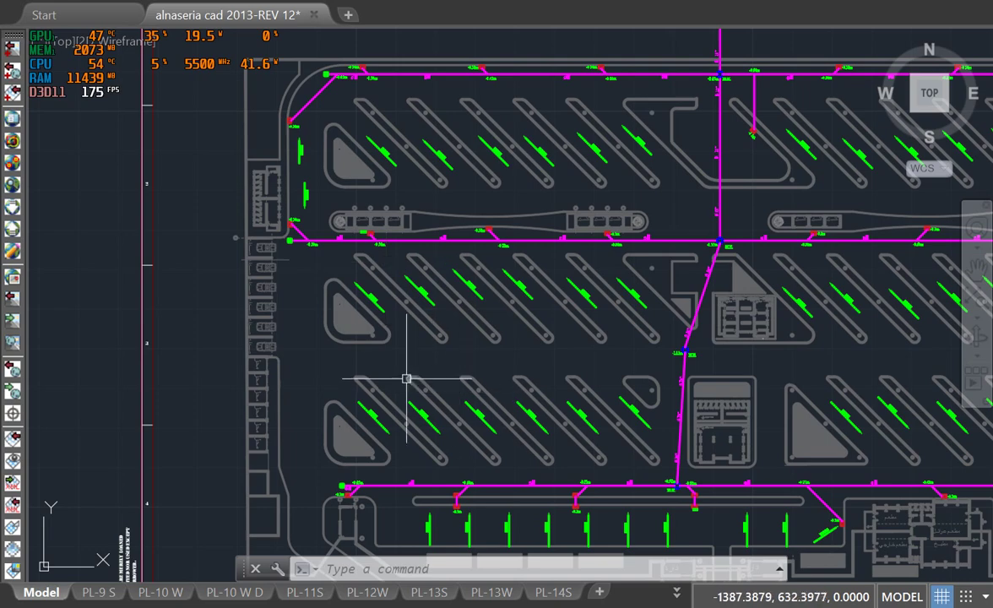
scroll(590, 426, up, 4)
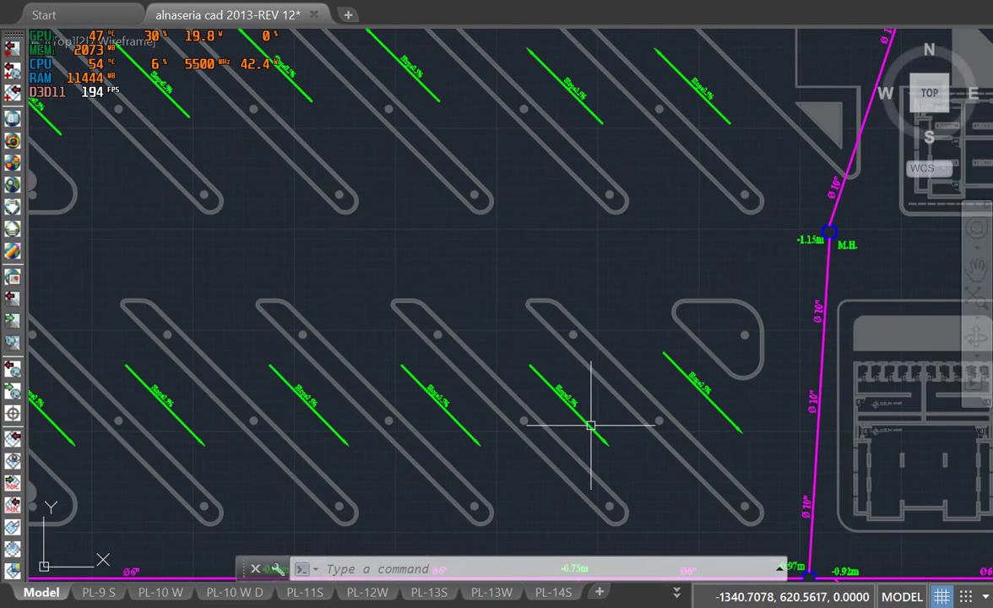
scroll(523, 266, down, 5)
middle_drag(498, 279, 505, 308)
scroll(444, 319, up, 4)
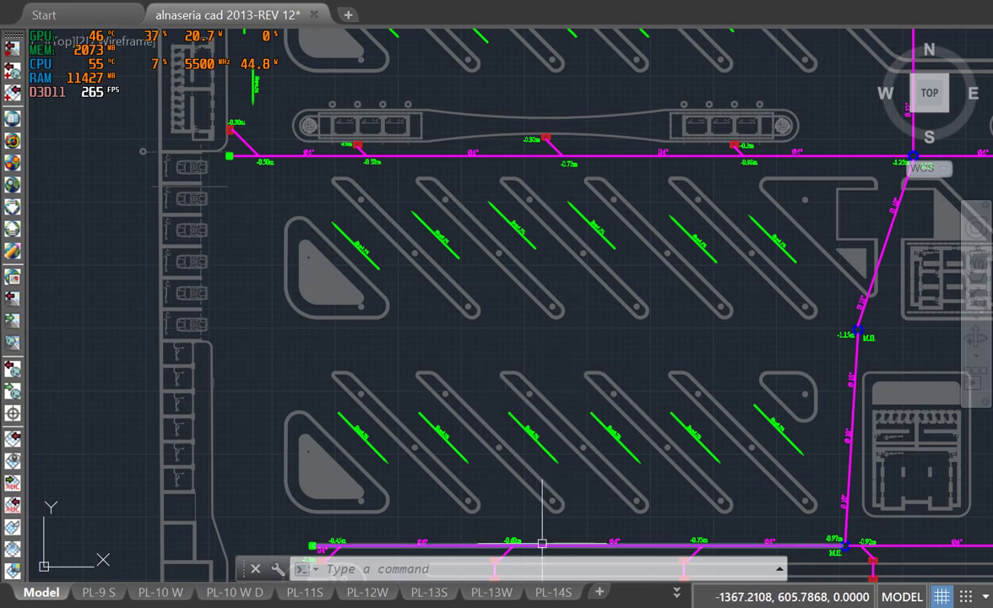
- Follow the middle 6-inch storm drain line from its west cleanout to the central manhole, checking inlets, invert levels and pipe sizes
scroll(226, 124, up, 5)
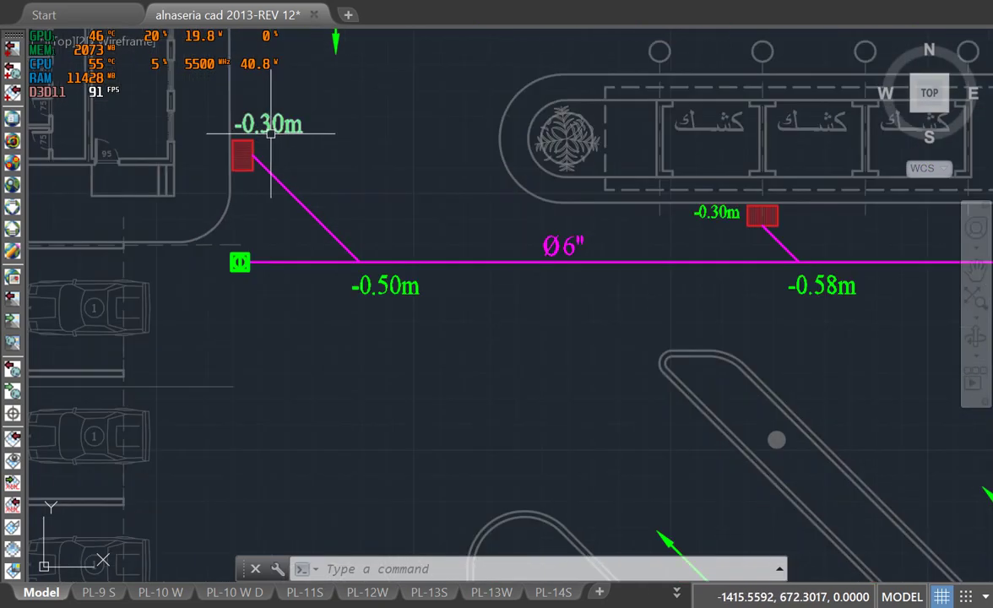
scroll(295, 159, down, 8)
scroll(235, 239, up, 6)
scroll(236, 240, up, 6)
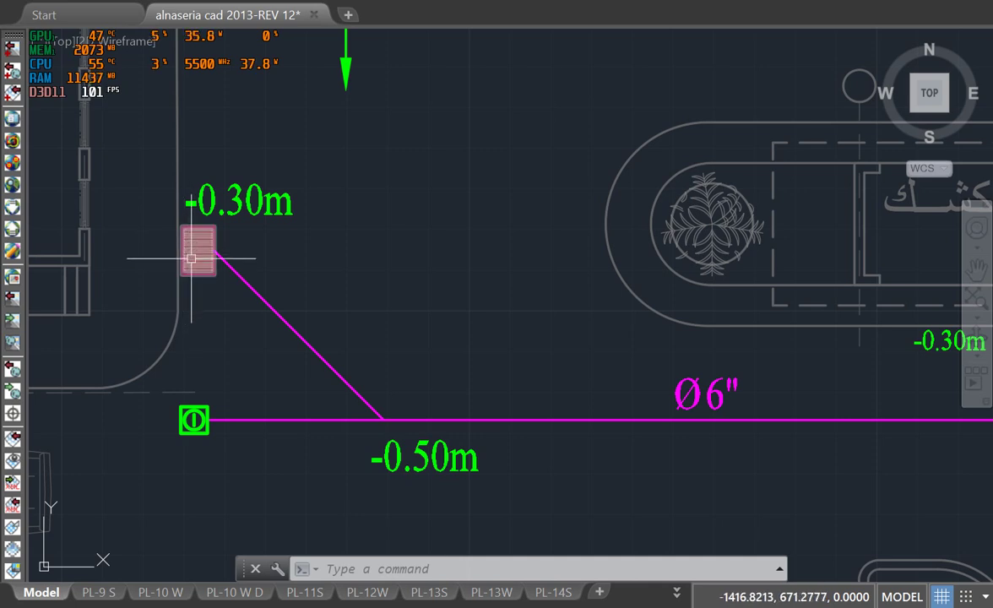
scroll(313, 291, down, 2)
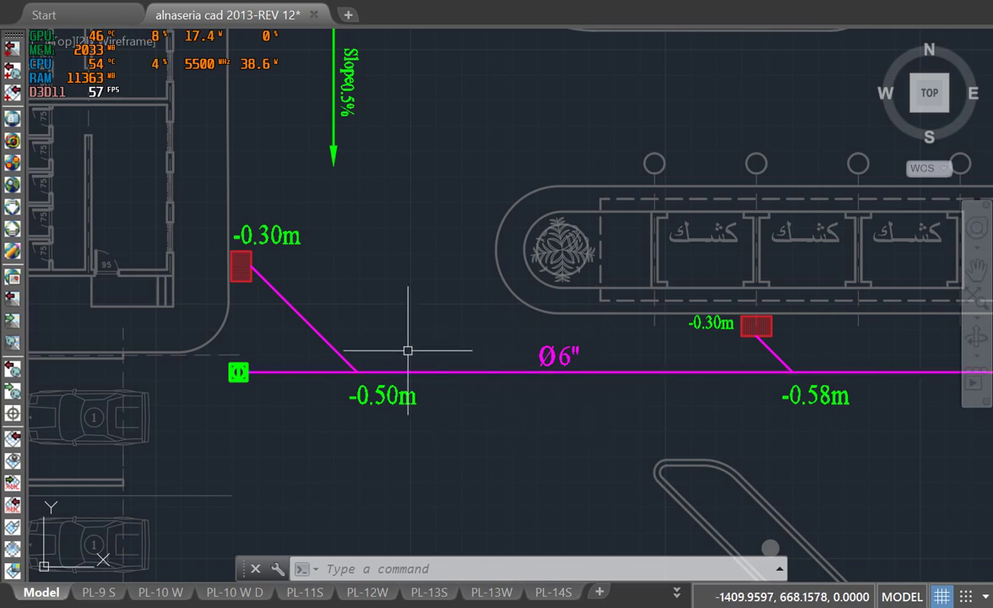
scroll(239, 267, down, 2)
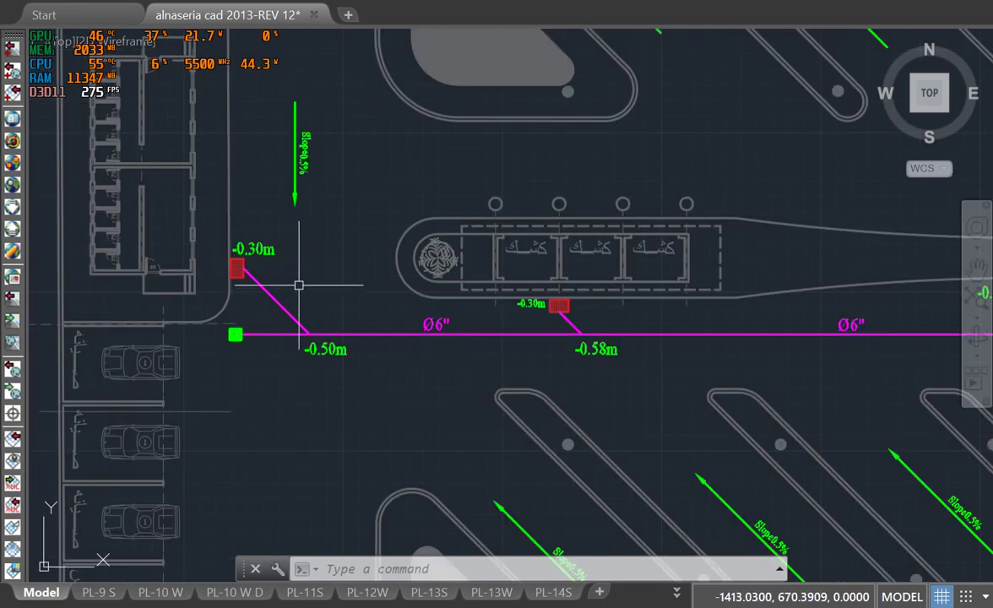
middle_drag(765, 339, 242, 346)
middle_drag(809, 358, 258, 356)
middle_drag(763, 363, 469, 371)
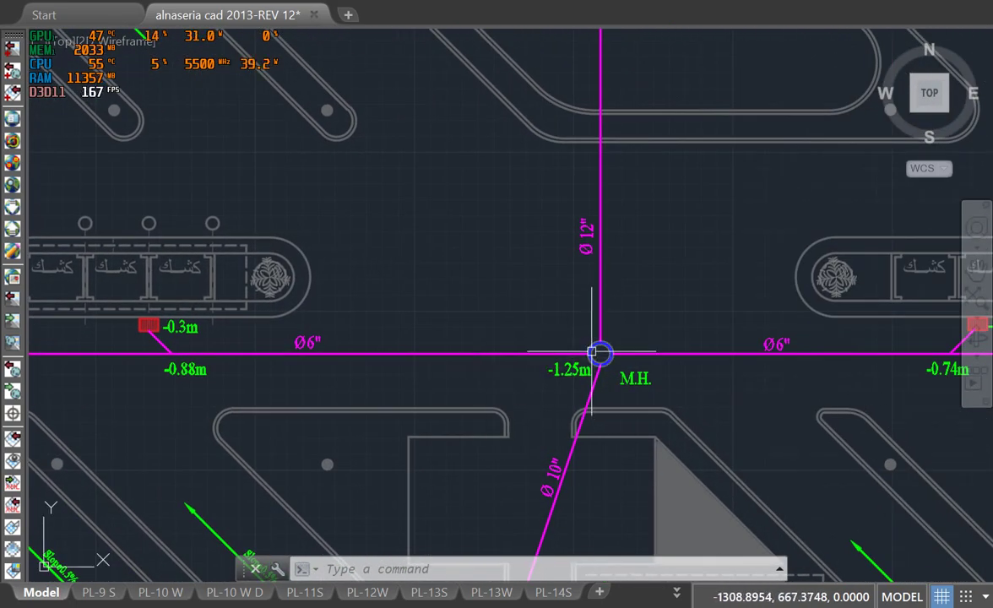
- Examine the southern storm drain line with its inlets and the 10-inch main running north through the manholes
scroll(601, 353, down, 5)
scroll(612, 284, down, 3)
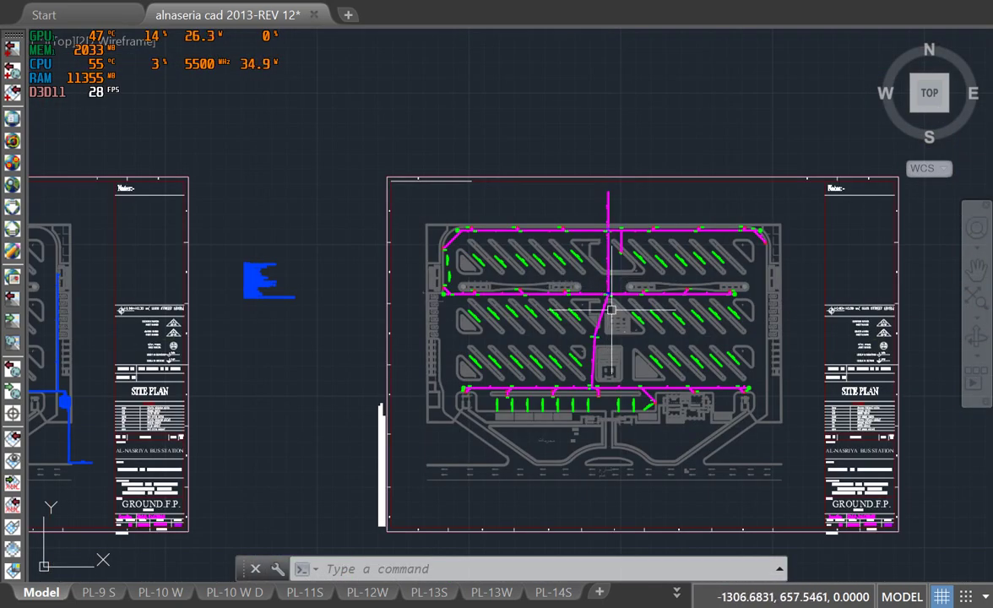
scroll(698, 390, up, 6)
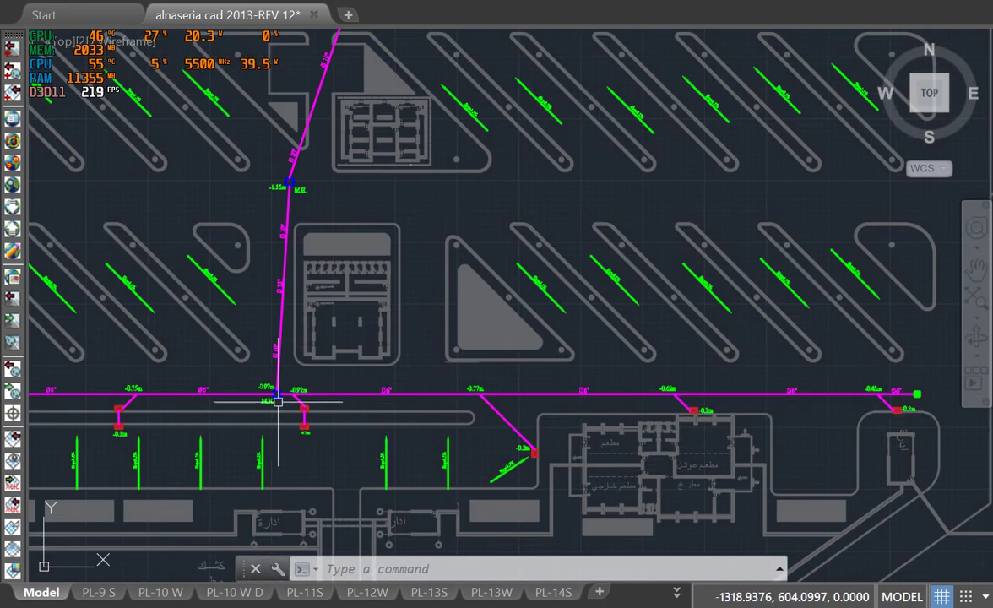
middle_drag(255, 390, 697, 395)
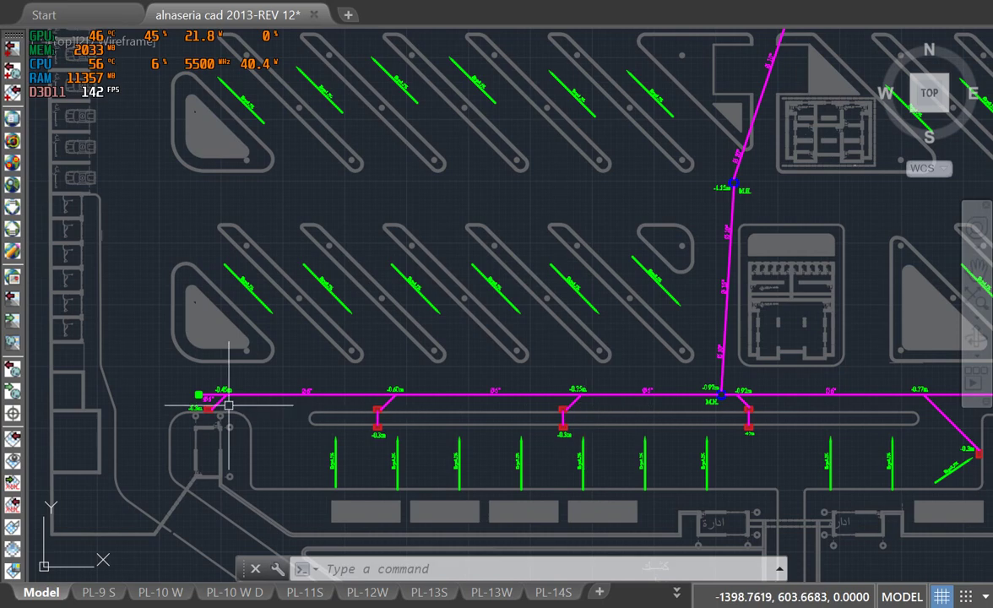
middle_drag(721, 395, 491, 521)
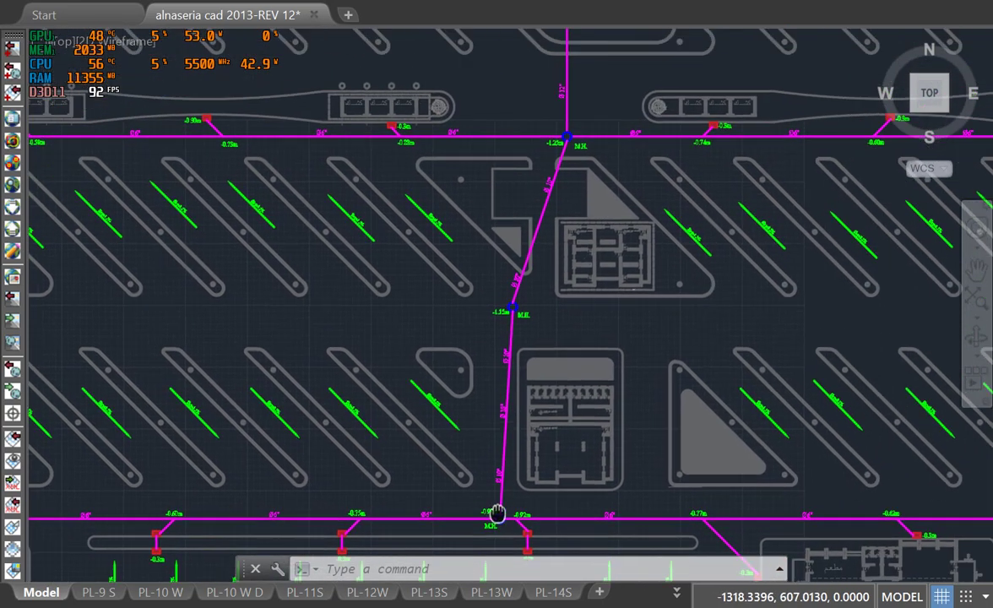
scroll(492, 475, down, 4)
scroll(506, 446, up, 1)
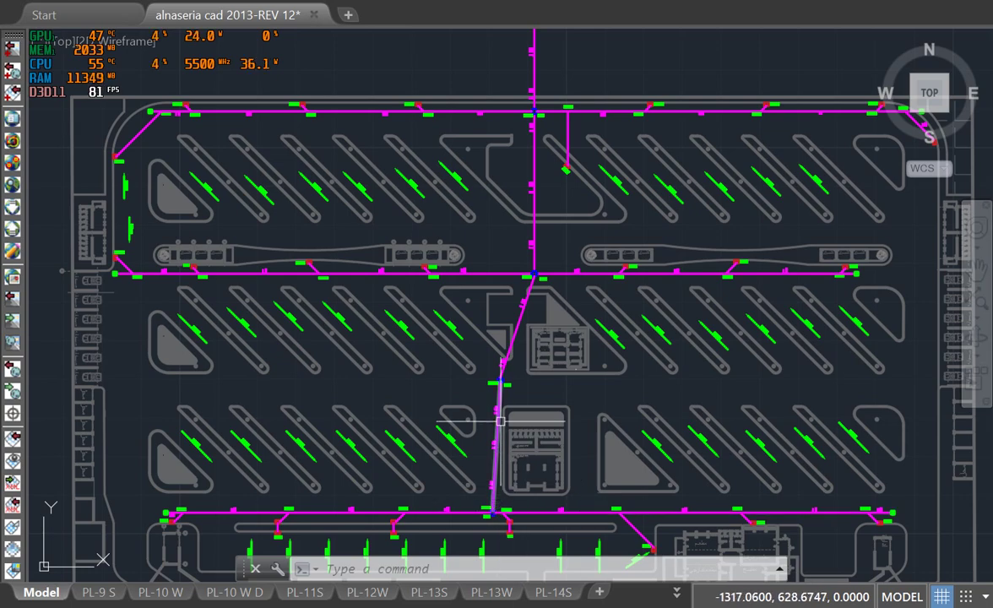
- Check the pipe size on the storm main's northern run and the levels at the southern line's west cleanout and inlet
middle_drag(532, 78, 537, 220)
scroll(537, 212, up, 8)
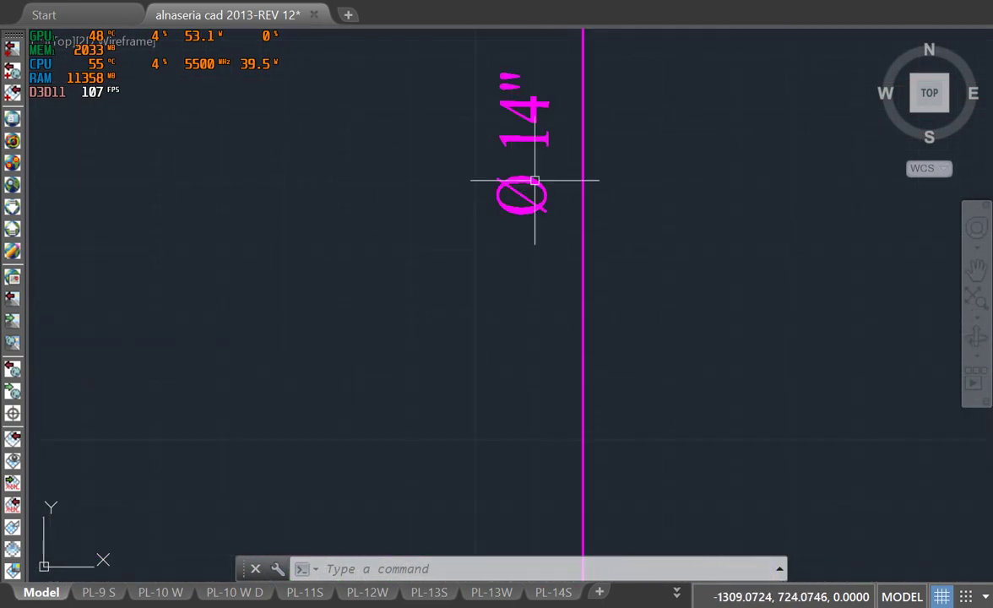
scroll(578, 155, up, 4)
scroll(665, 122, down, 4)
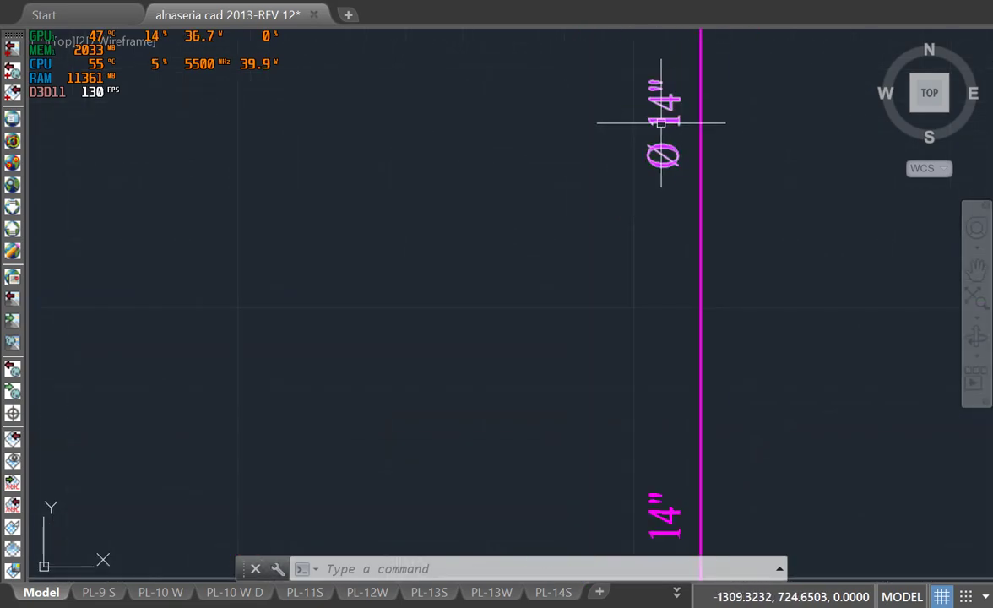
scroll(676, 131, down, 6)
scroll(538, 287, up, 7)
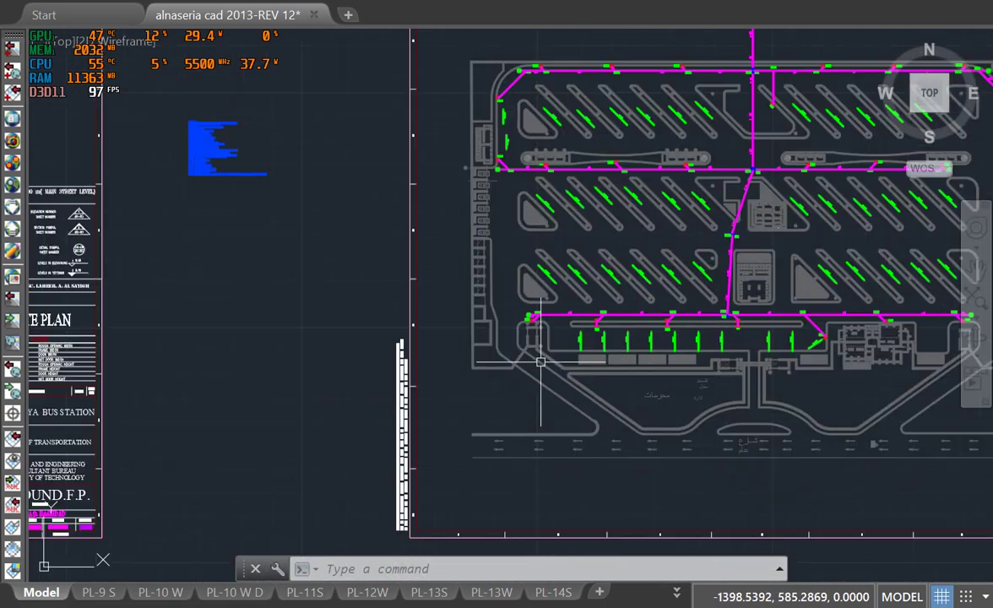
scroll(538, 287, up, 5)
scroll(494, 292, up, 3)
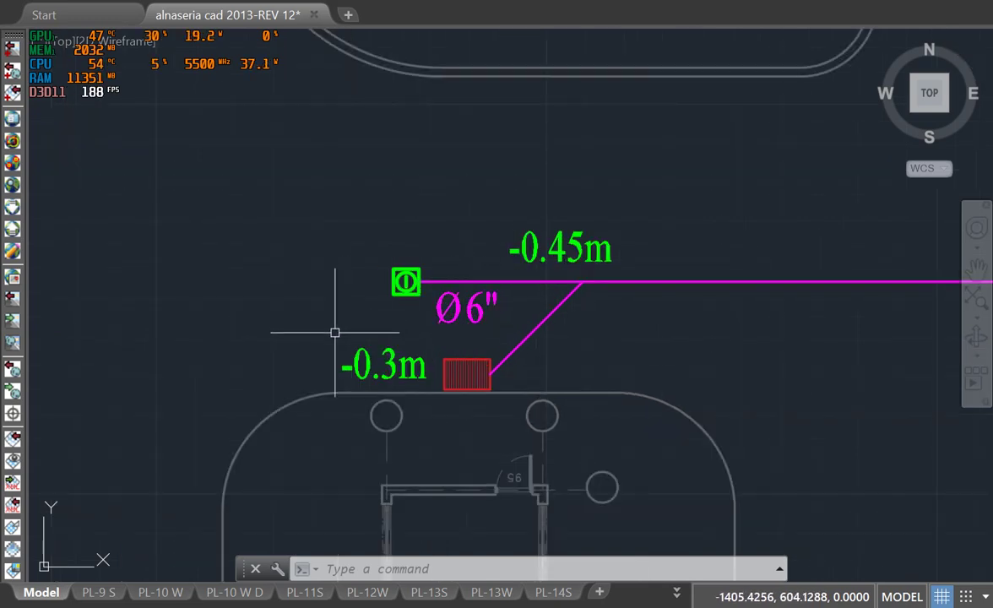
scroll(451, 323, down, 6)
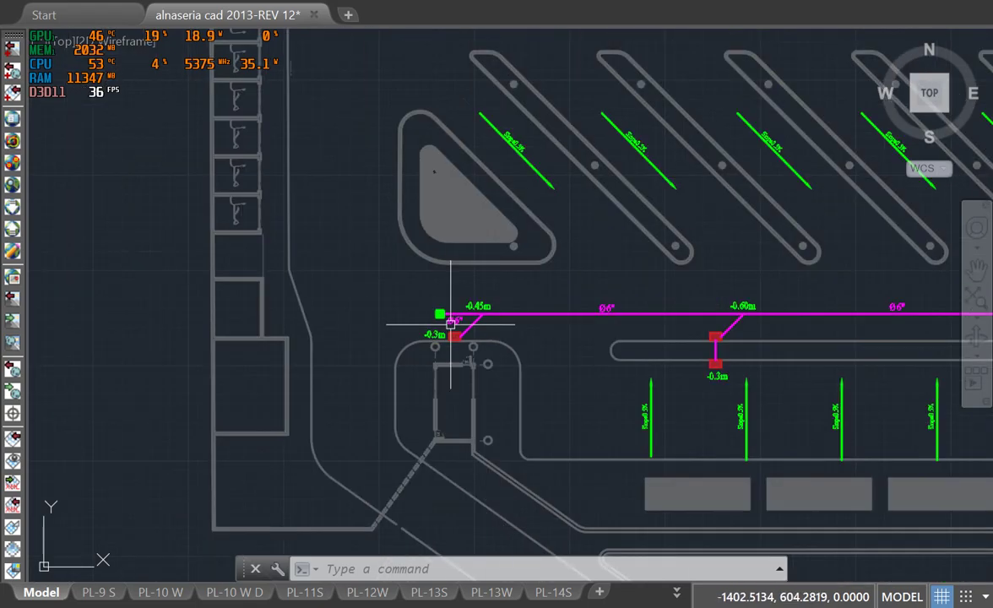
- Examine manholes 1, 2 and 3 on the sewer site plan and their connecting pipes beside the police and admin room toilets
scroll(451, 323, down, 8)
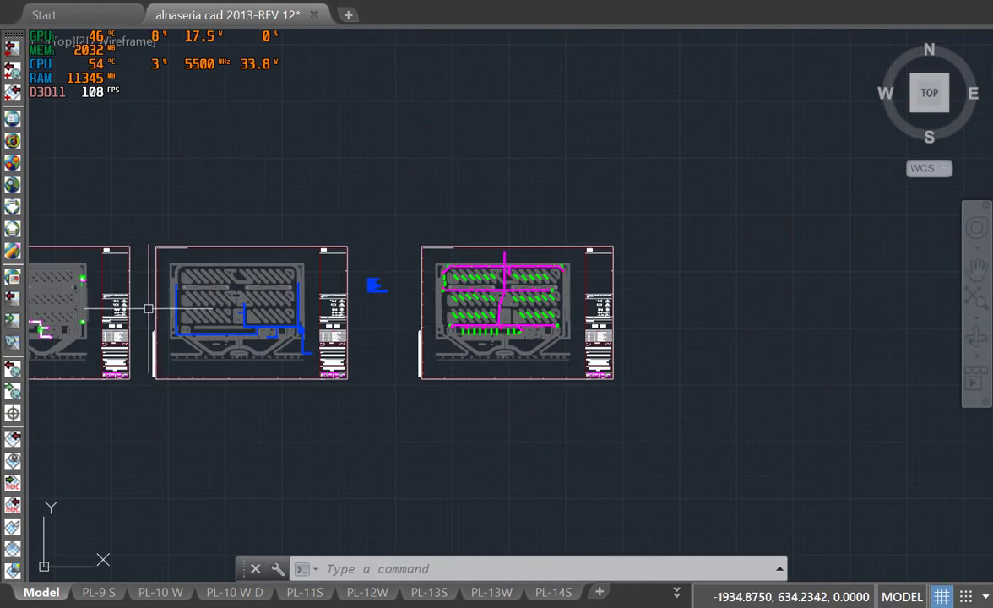
scroll(148, 309, up, 9)
middle_drag(284, 292, 465, 318)
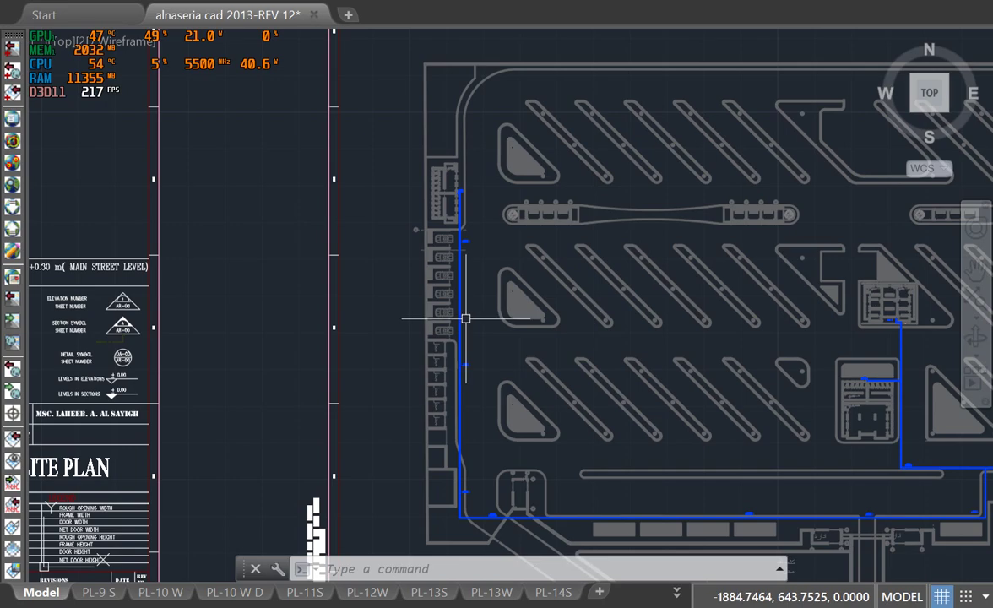
scroll(465, 319, down, 5)
scroll(366, 231, up, 9)
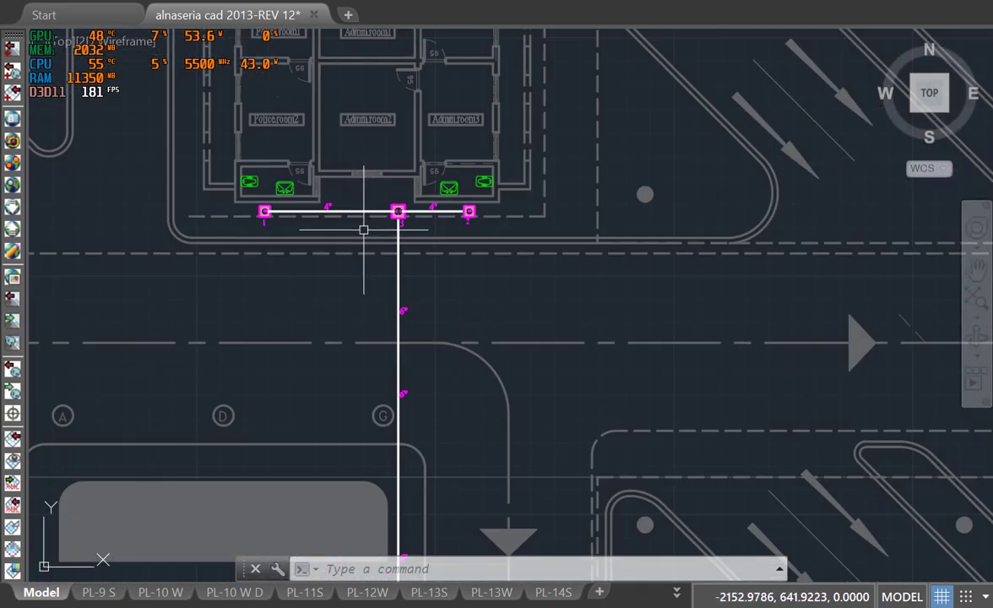
scroll(359, 228, up, 6)
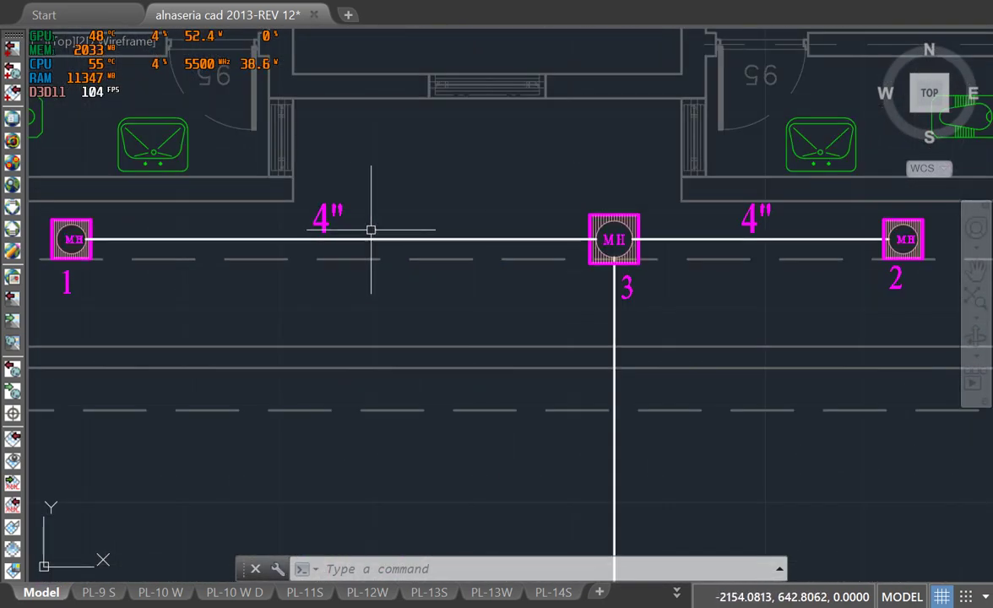
scroll(352, 228, down, 4)
middle_drag(424, 209, 456, 442)
scroll(294, 459, up, 4)
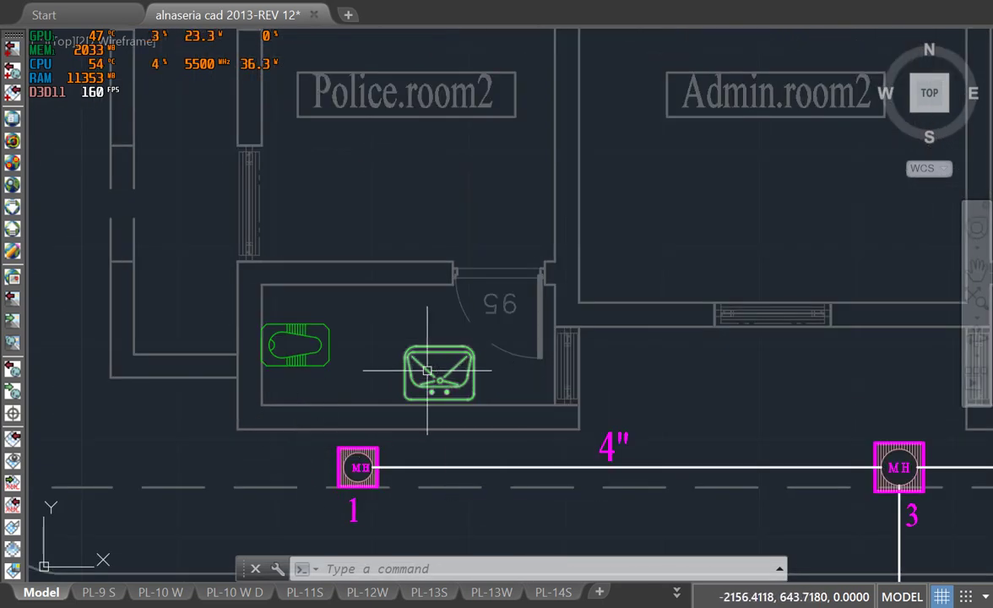
scroll(581, 332, down, 4)
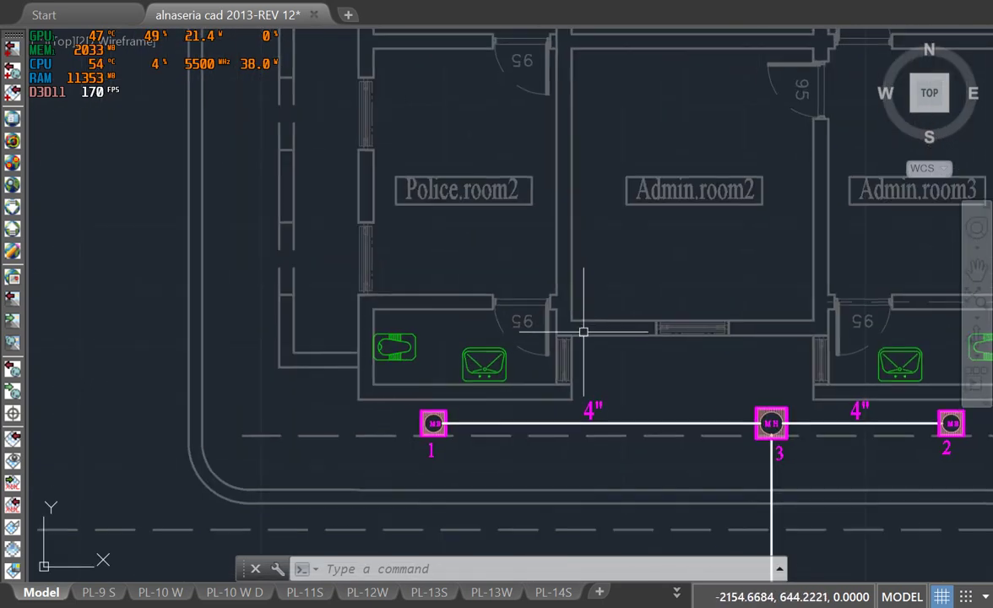
scroll(621, 323, down, 8)
- Examine how the washbasins, floor drains, toilets and cleanouts connect to the sewer pipe in Building A's ground-floor WCs
scroll(620, 324, down, 10)
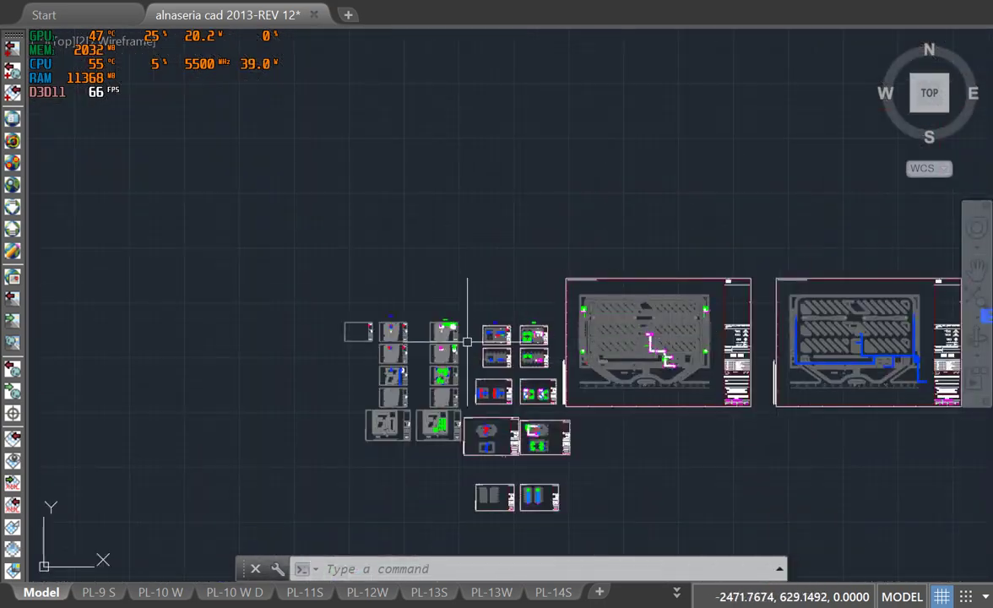
scroll(401, 360, up, 4)
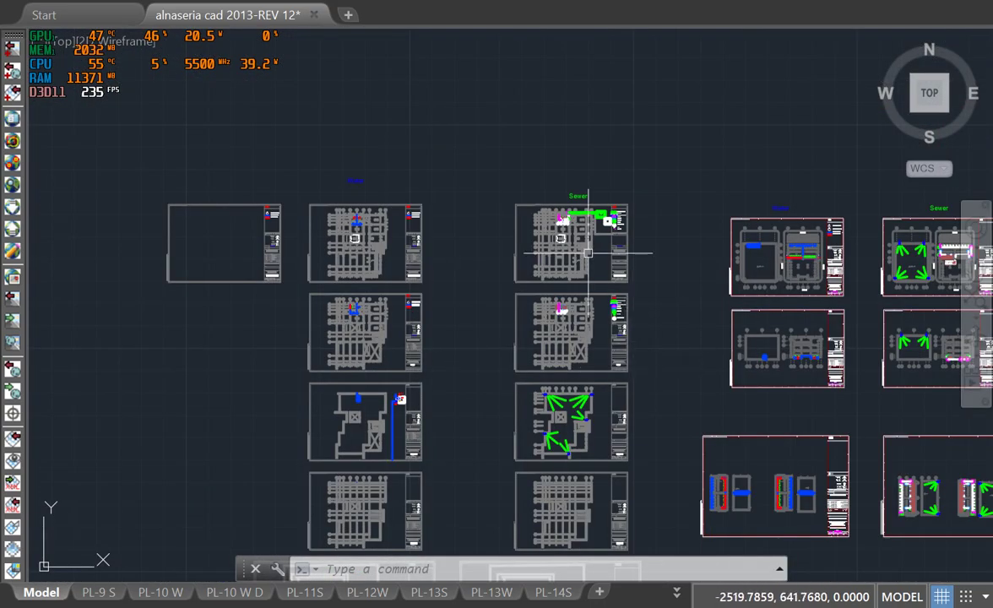
scroll(595, 262, up, 10)
scroll(460, 181, up, 6)
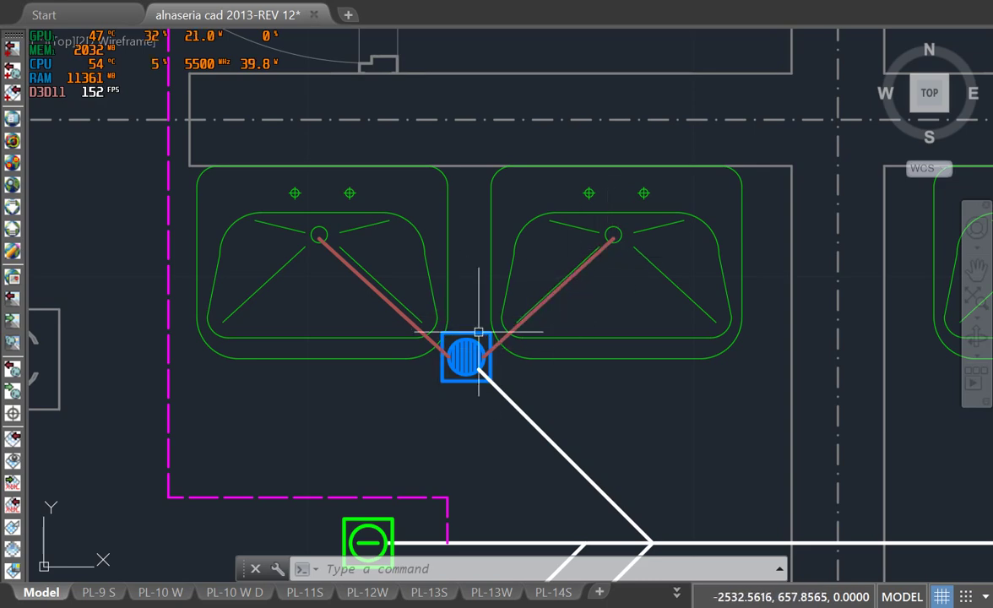
mouse_move(470, 309)
middle_down()
mouse_move(497, 310)
mouse_move(329, 193)
middle_up()
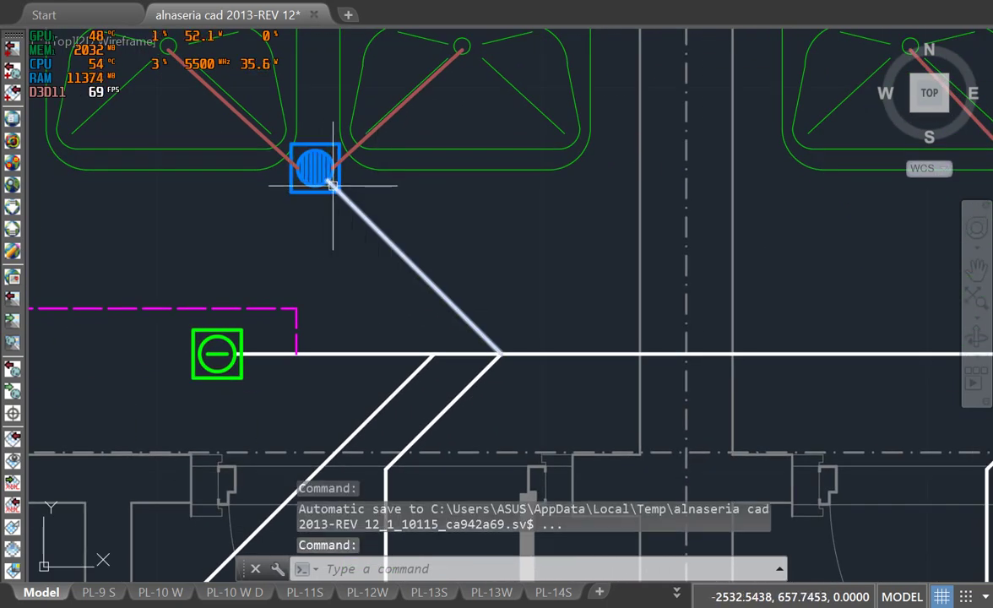
scroll(293, 353, down, 2)
scroll(293, 353, up, 2)
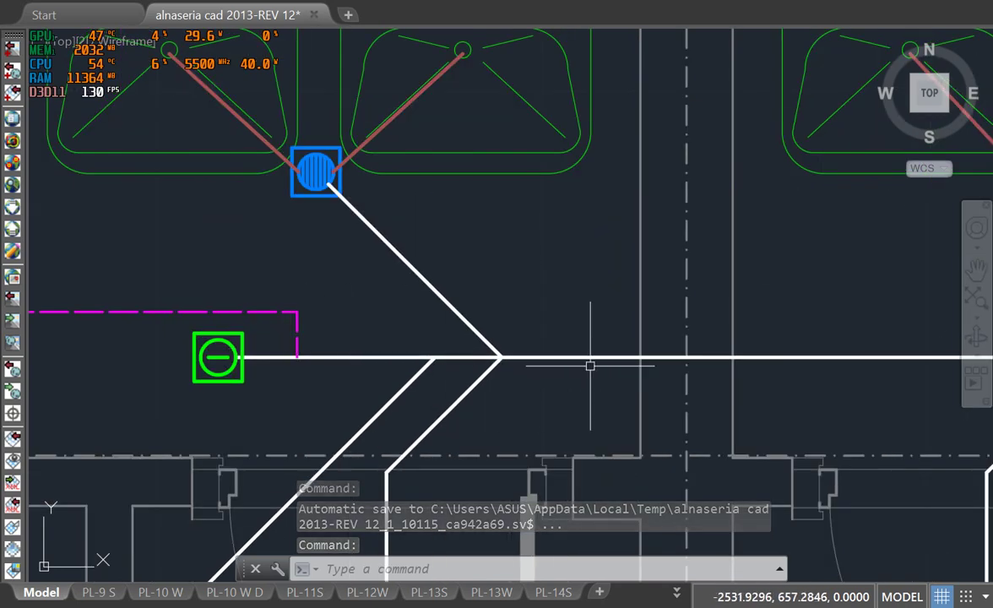
mouse_move(642, 357)
middle_down()
mouse_move(523, 178)
mouse_move(432, 230)
mouse_move(370, 290)
middle_up()
scroll(524, 177, down, 5)
scroll(369, 290, up, 3)
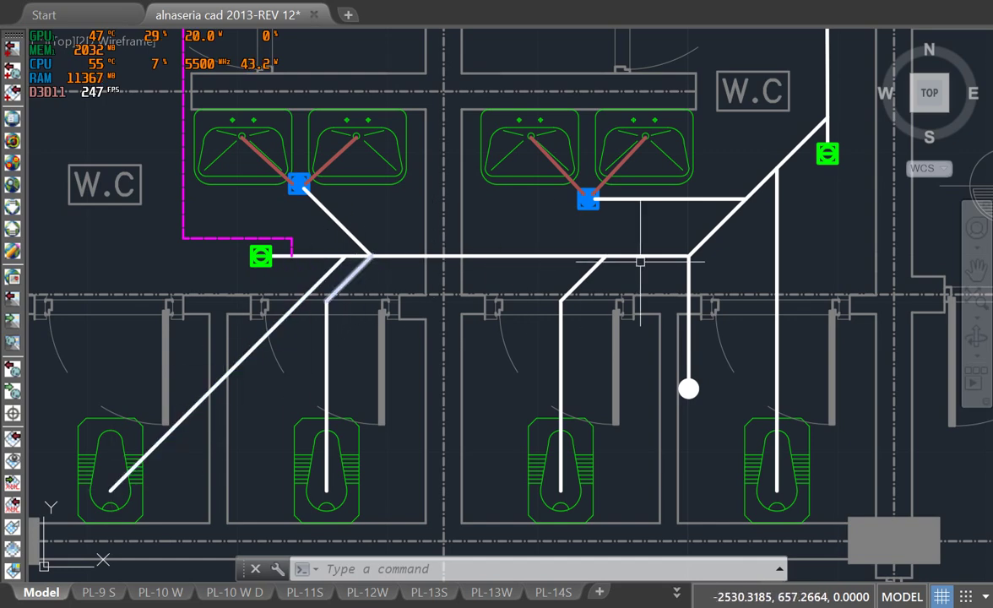
- Draw a temporary 45° line from the horizontal sewer pipe up across the second pair of washbasins and erase it
text(l)
key(Return)
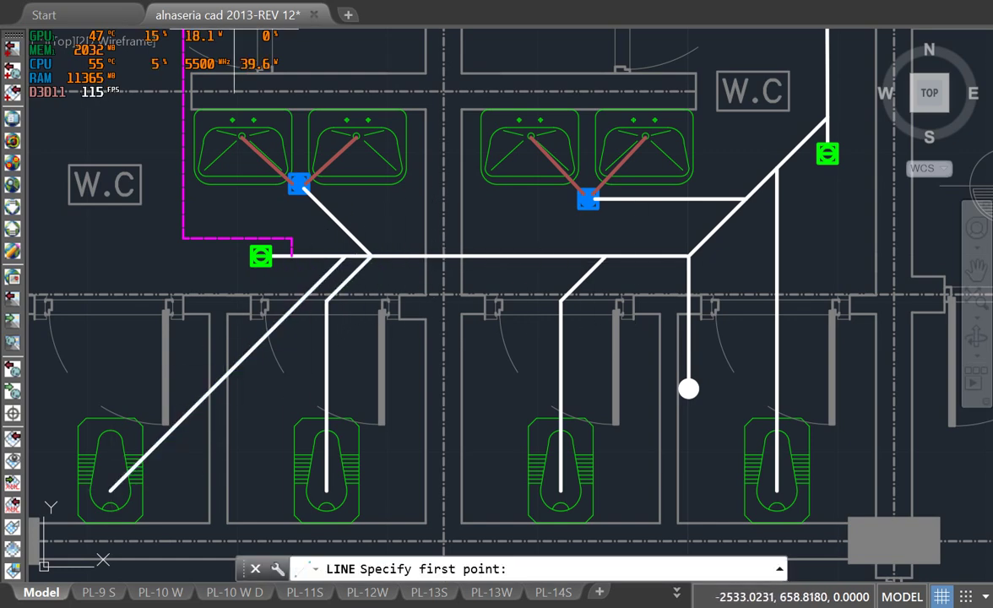
click(477, 256)
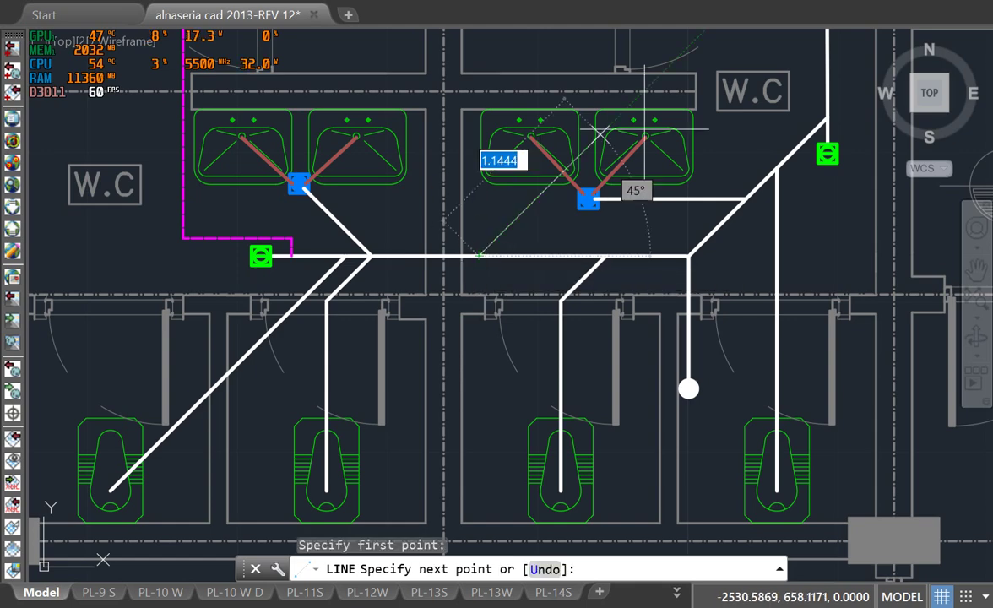
right_click(694, 80)
click(728, 91)
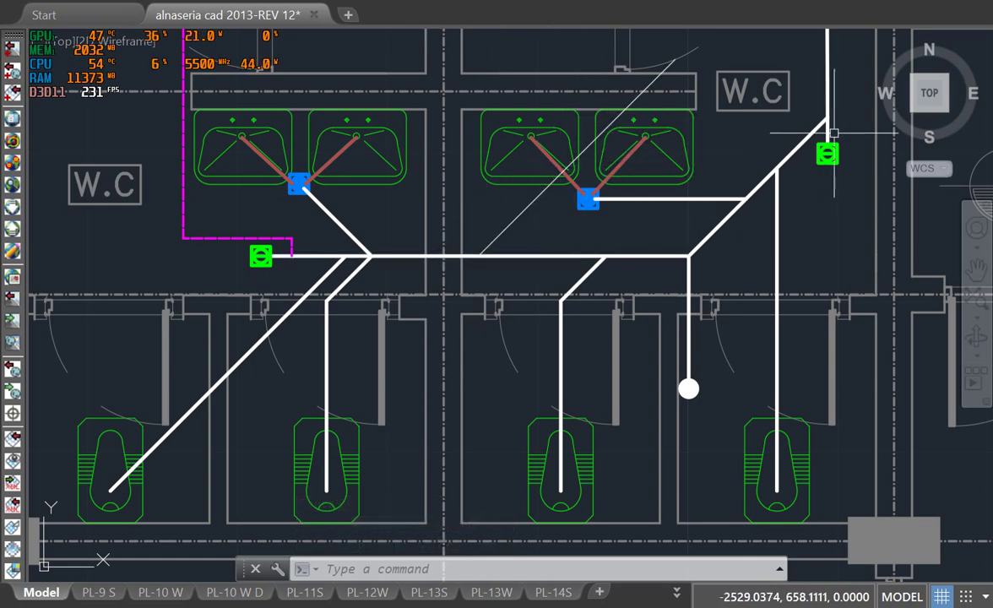
click(537, 229)
click(497, 205)
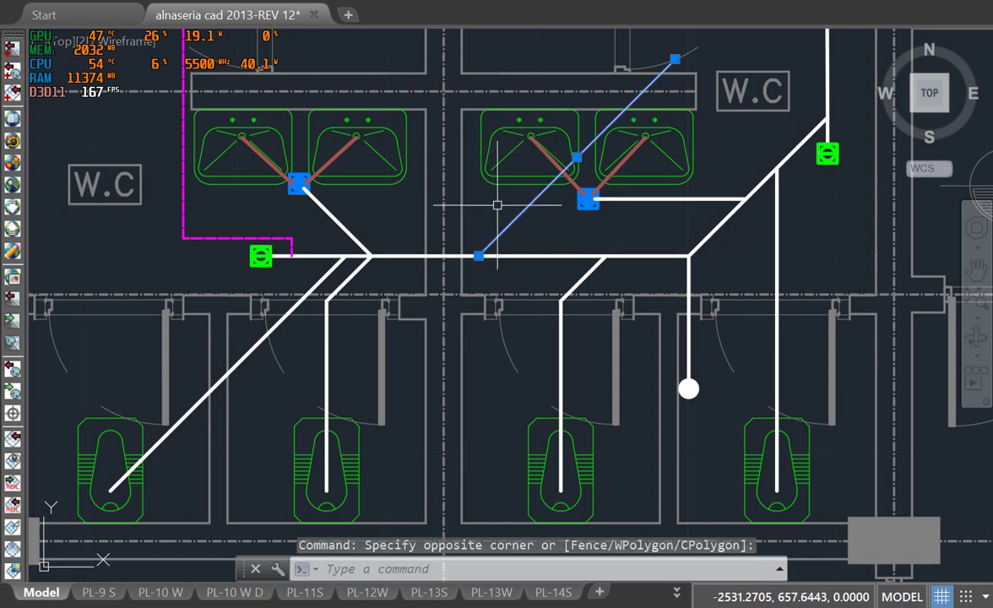
key(Delete)
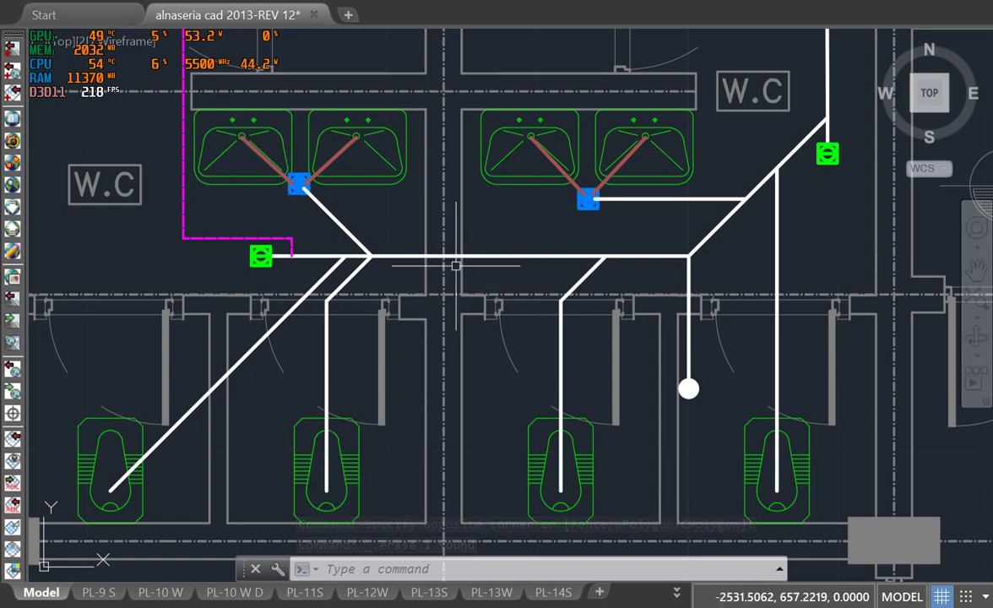
- Inspect the angled branch connections along the ground-floor WC sewer pipe and the vertical riser between the toilet cubicles
scroll(308, 211, up, 3)
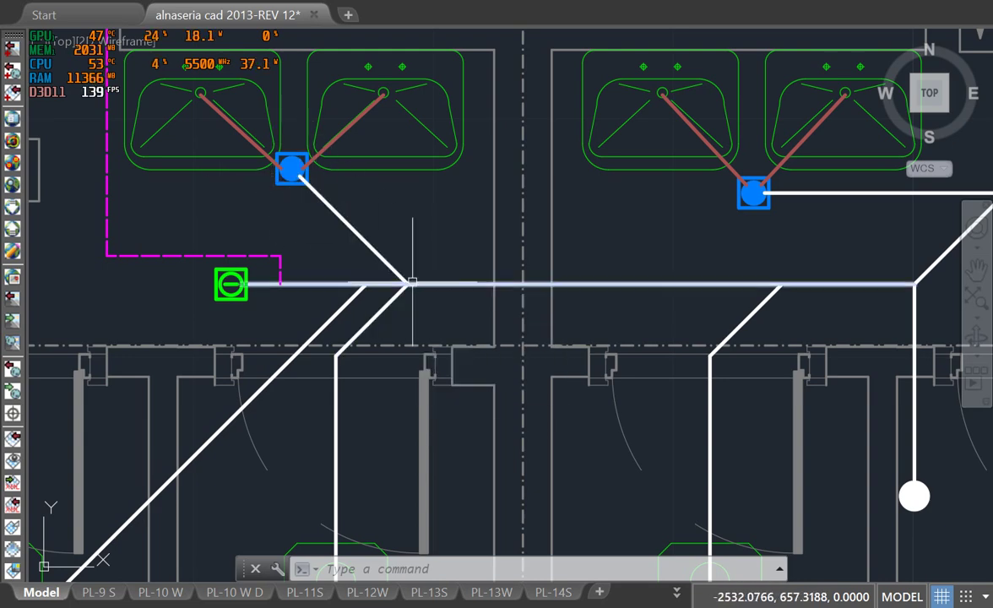
middle_drag(894, 301, 422, 341)
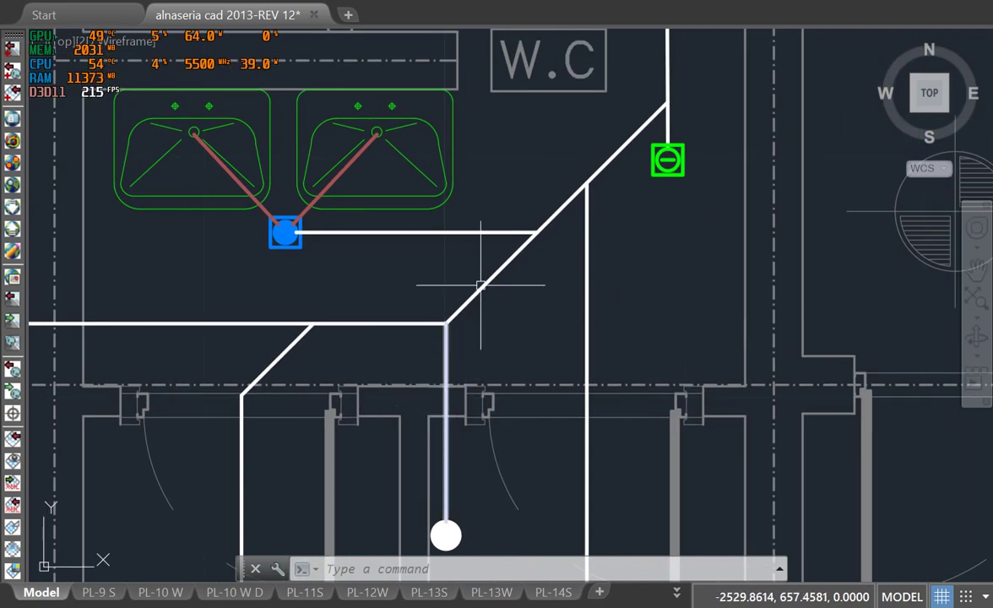
scroll(586, 210, down, 3)
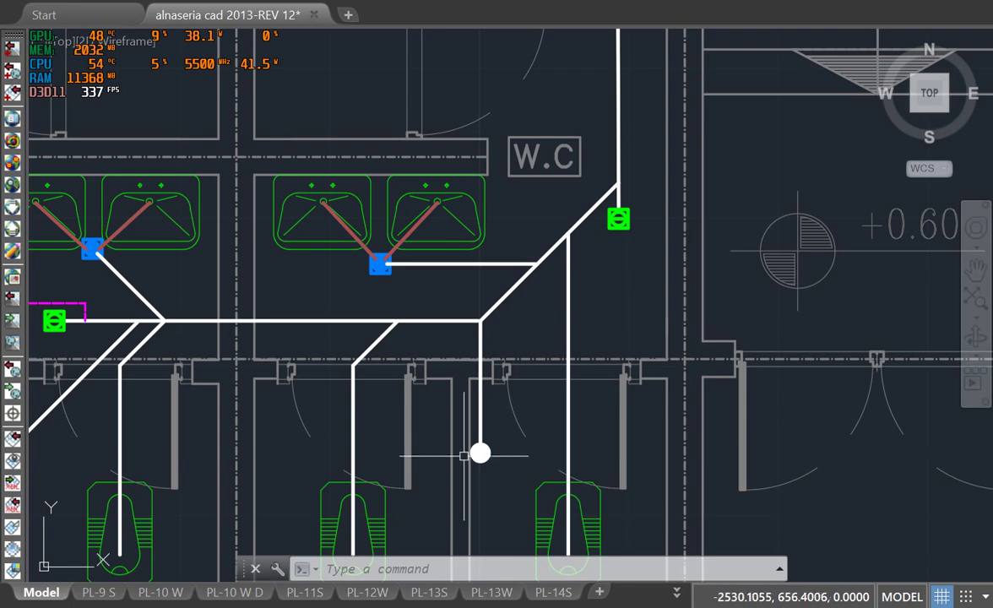
scroll(463, 456, up, 5)
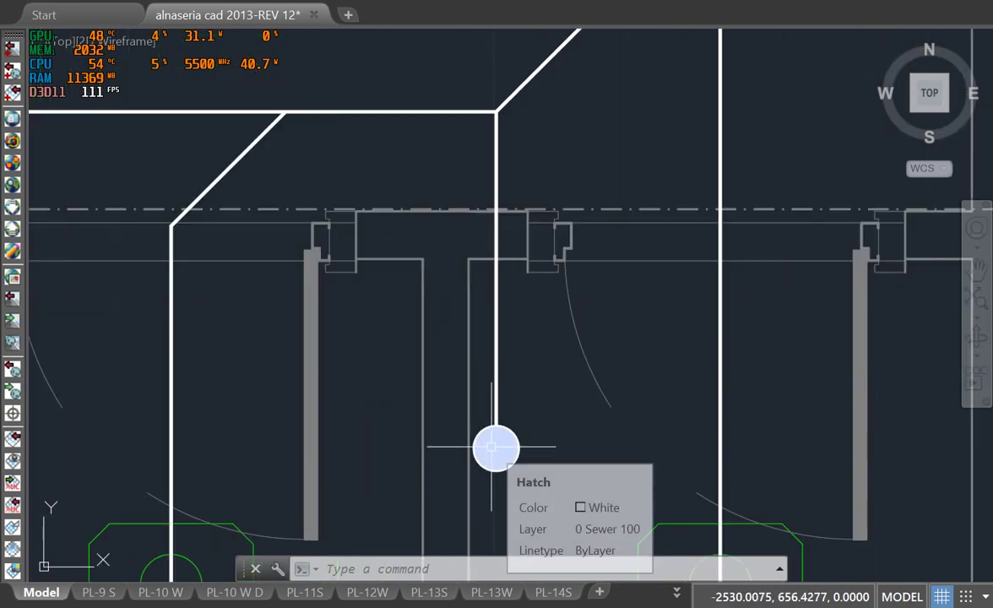
scroll(492, 445, down, 5)
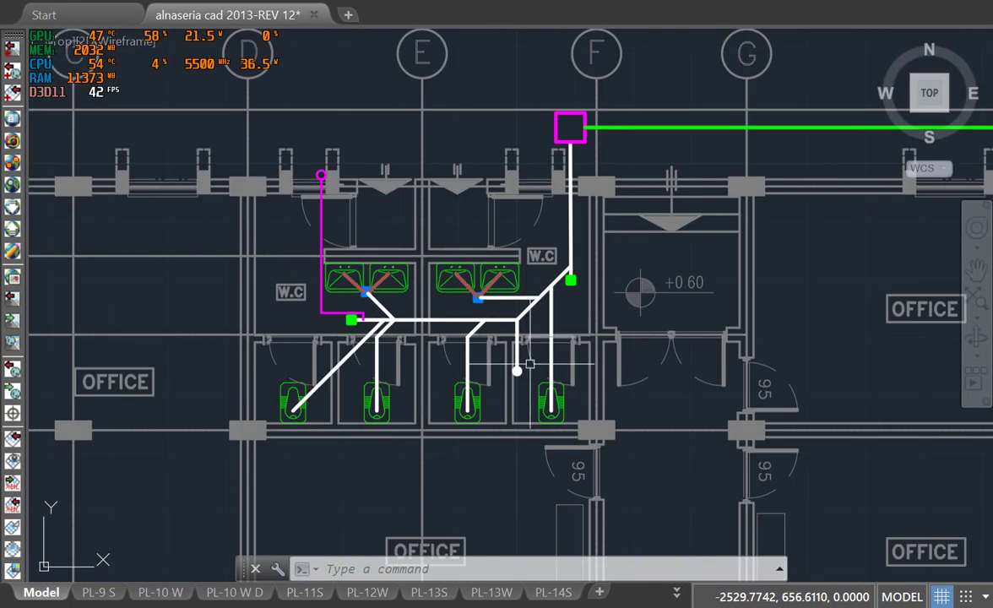
- Examine the first-floor WC sewer layout on the Building A plan, including its fixture branches, end cleanout and riser
scroll(517, 368, down, 10)
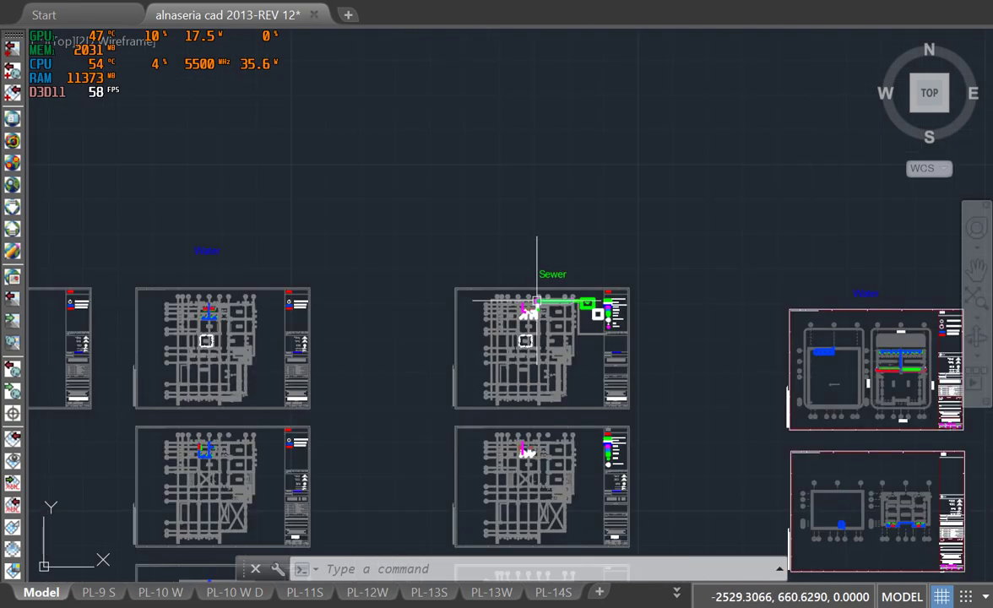
scroll(536, 300, up, 10)
scroll(556, 473, up, 2)
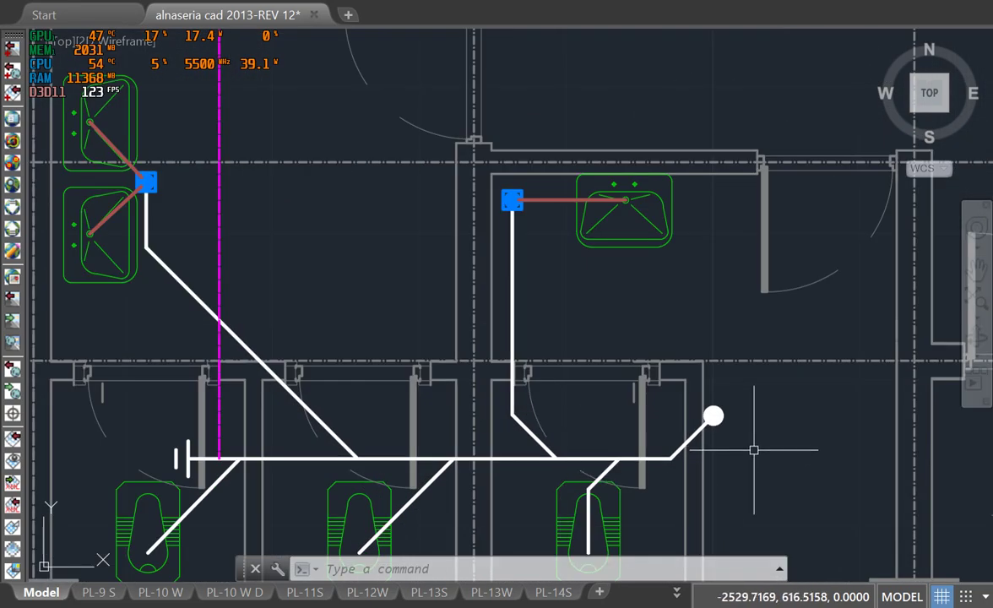
scroll(753, 450, down, 4)
middle_drag(730, 306, 763, 368)
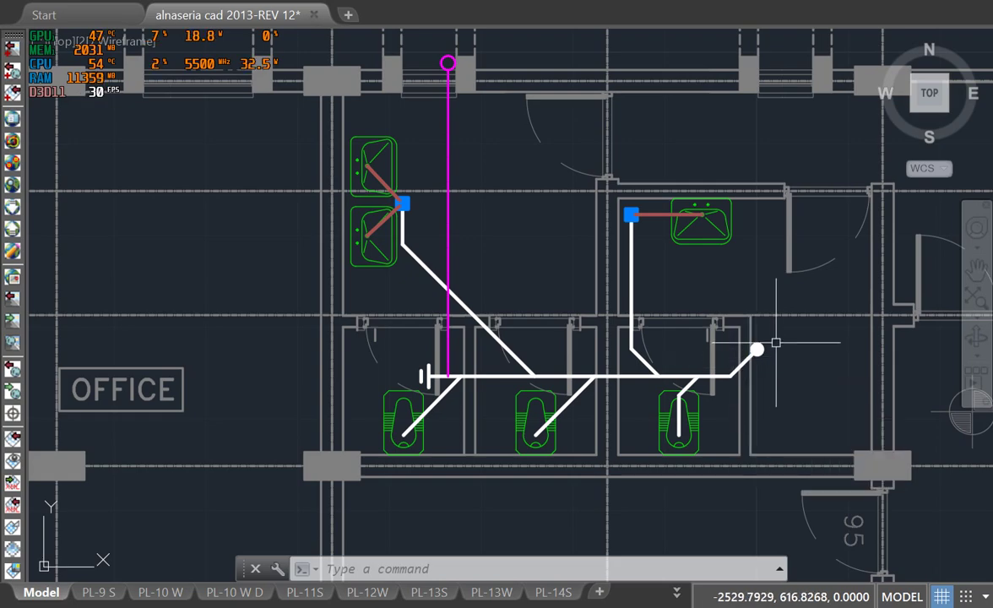
scroll(775, 343, down, 10)
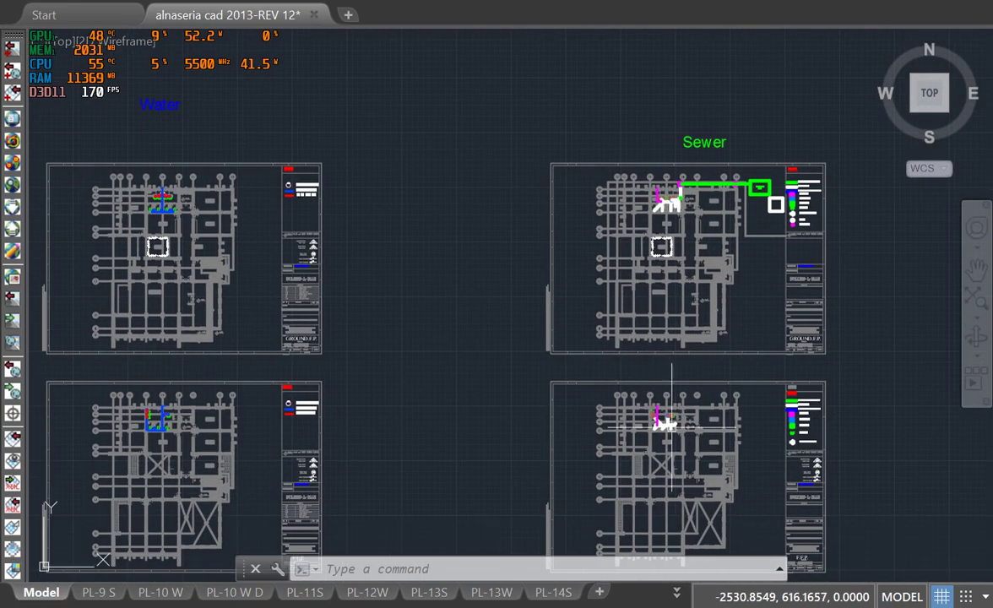
scroll(668, 420, up, 10)
click(606, 173)
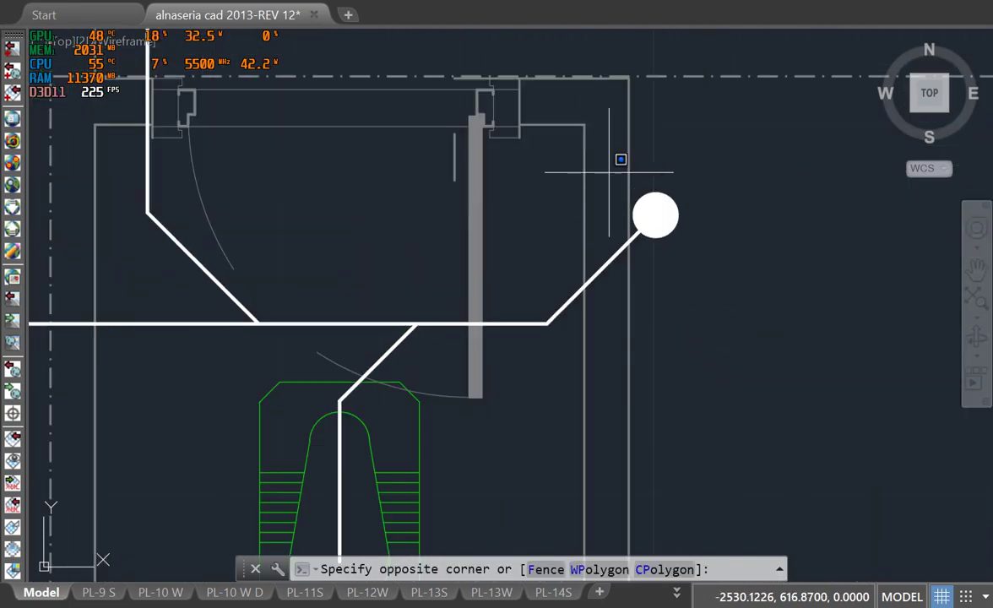
click(759, 293)
- Compare the first-floor riser's position with the riser beside the cubicle wall on the ground-floor sewer plan
scroll(676, 269, down, 8)
middle_drag(721, 343, 737, 233)
scroll(764, 220, up, 5)
scroll(726, 257, down, 5)
middle_drag(720, 251, 751, 468)
middle_drag(753, 213, 665, 461)
middle_drag(654, 184, 708, 381)
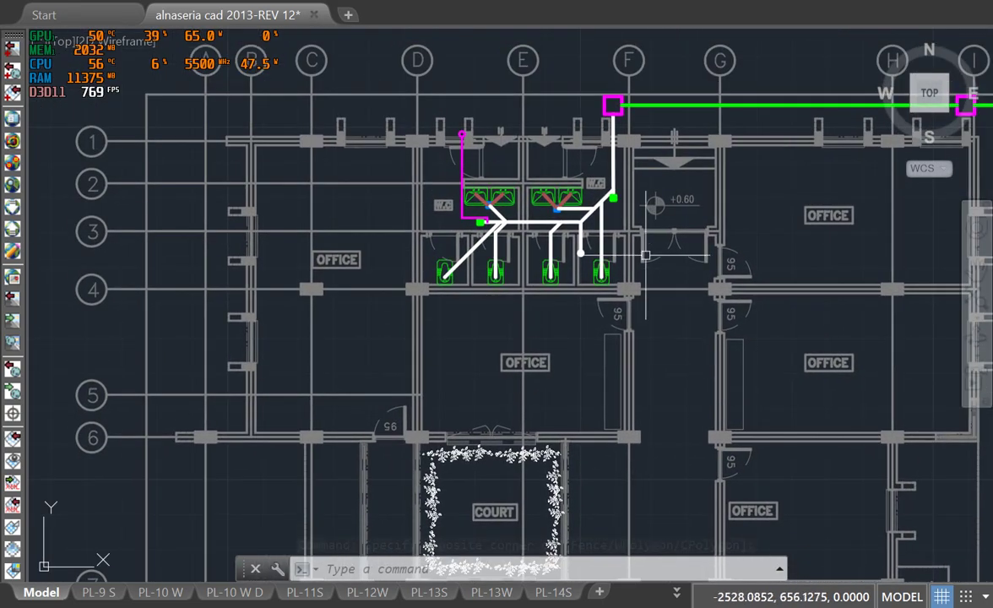
scroll(599, 220, up, 6)
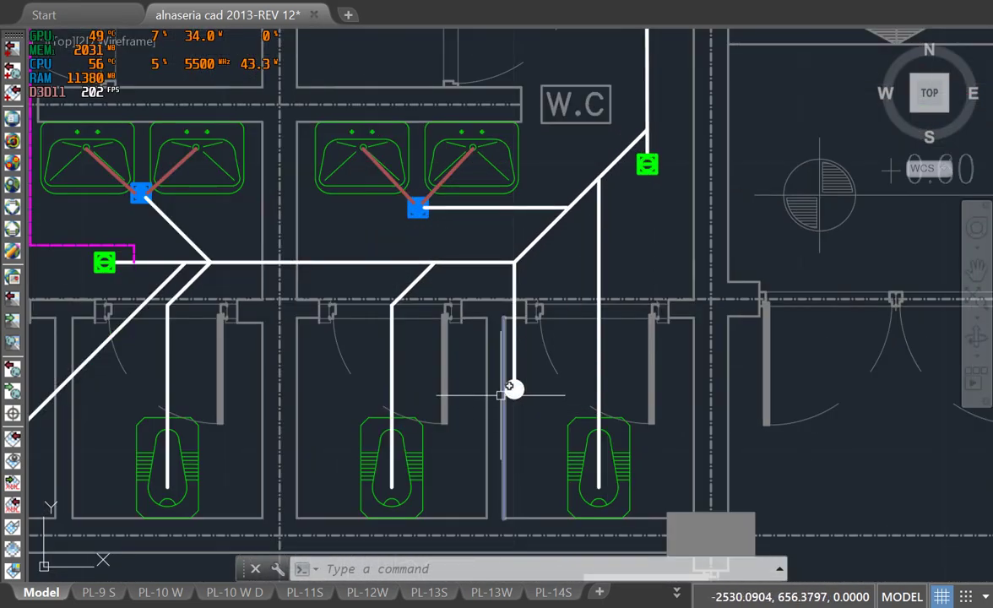
click(503, 392)
key(Escape)
scroll(550, 329, down, 2)
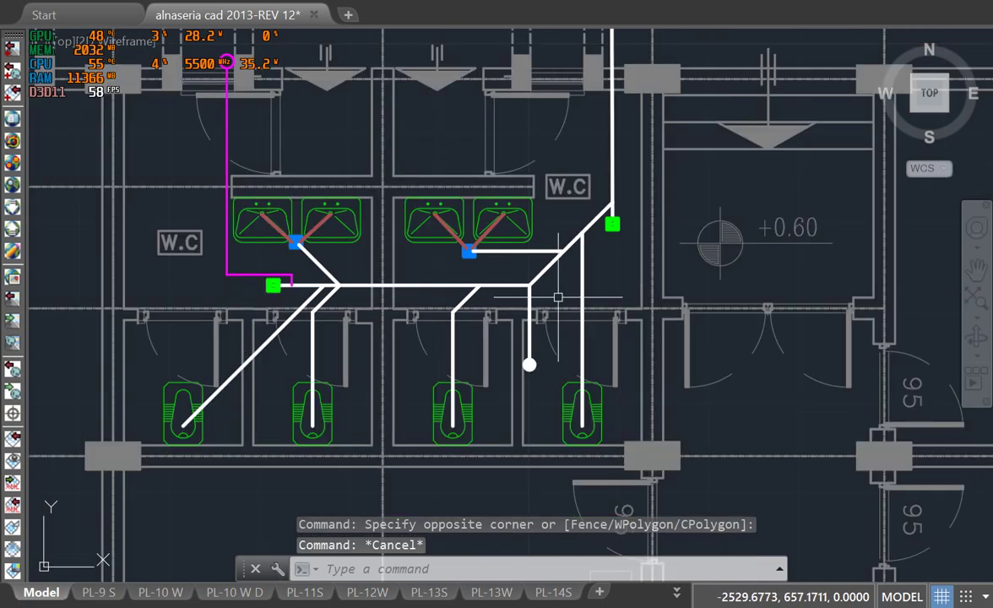
- Recheck the first-floor WC sewer pipes and riser, and bring the overall water, sewer and storm site plans into view
scroll(558, 342, down, 6)
scroll(566, 369, up, 8)
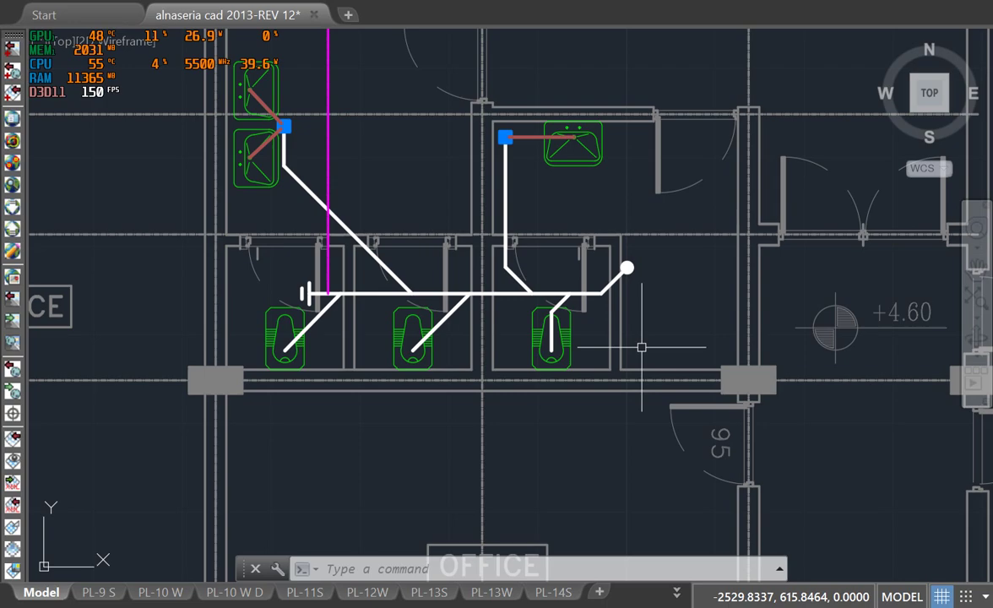
scroll(642, 349, down, 6)
mouse_move(604, 492)
middle_down()
mouse_move(515, 378)
mouse_move(511, 389)
middle_up()
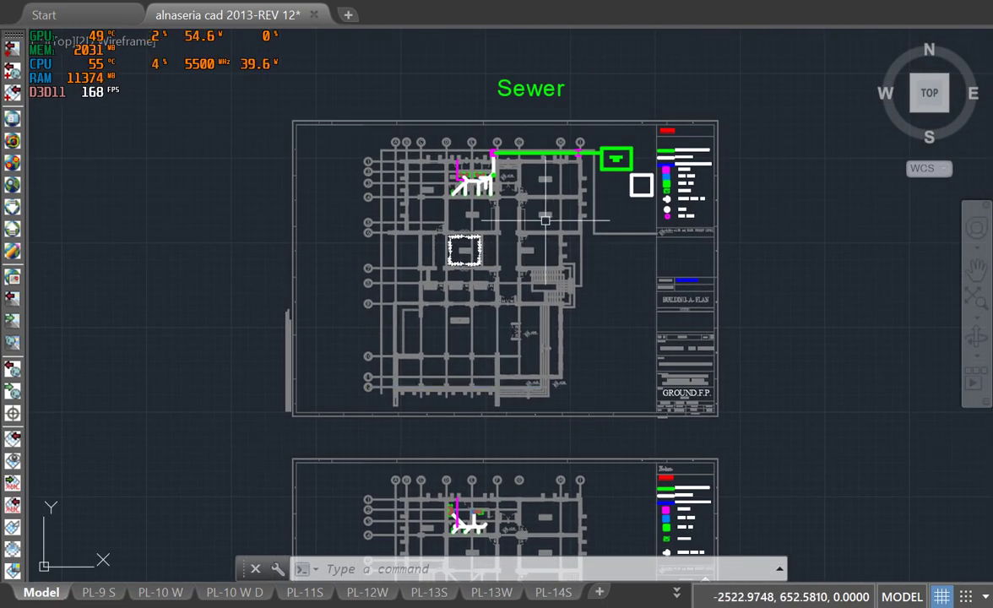
scroll(544, 220, down, 8)
middle_drag(195, 262, 172, 193)
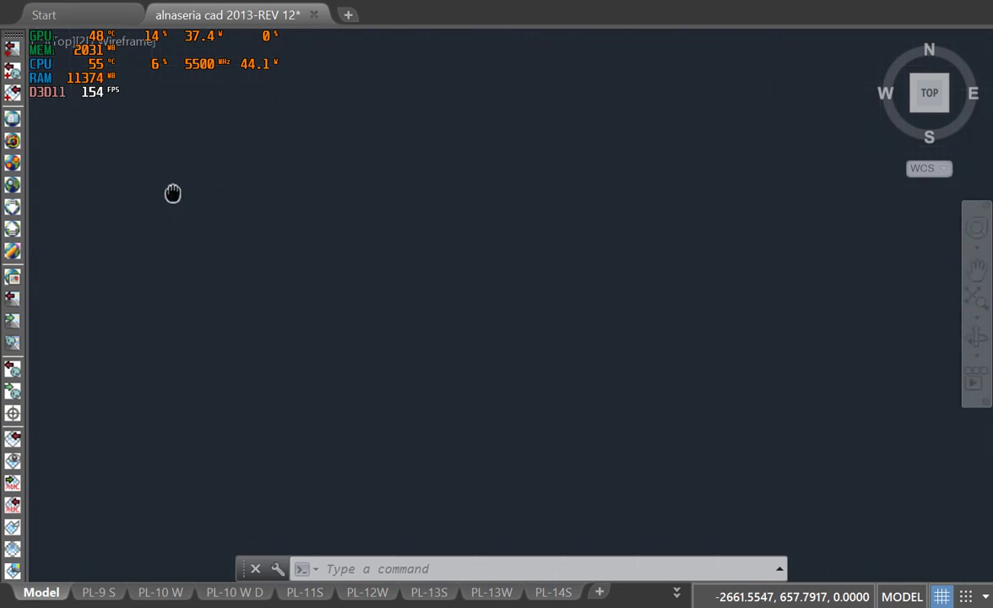
scroll(182, 208, down, 3)
scroll(249, 187, up, 5)
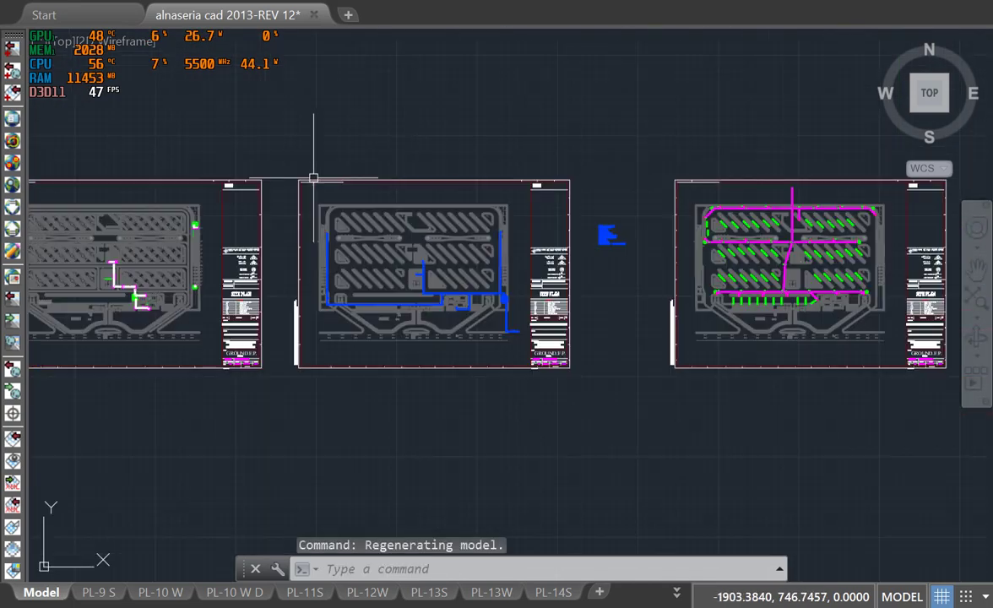